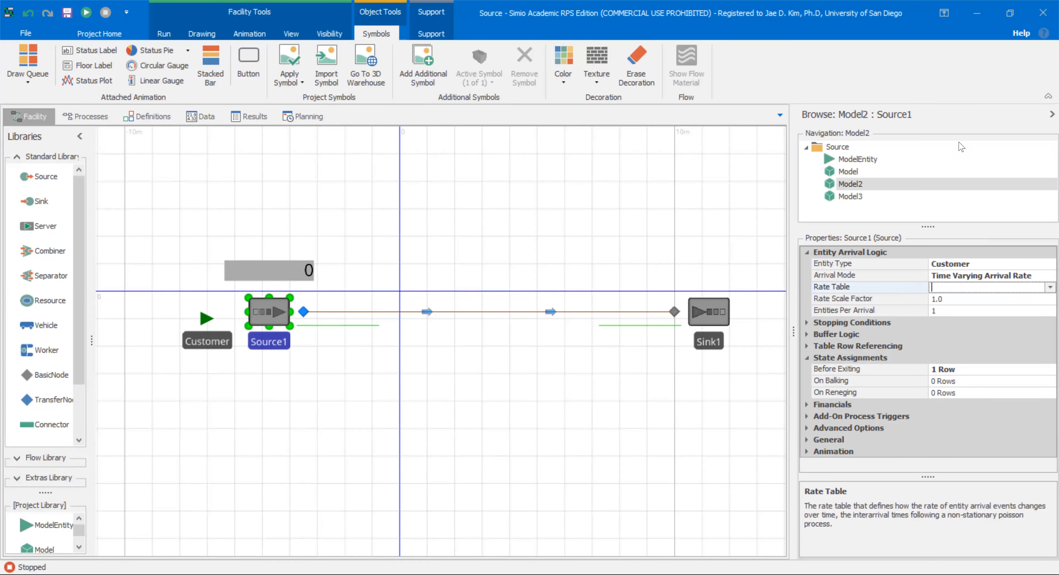
# Set Source1's arrival mode to Interarrival Time
pyautogui.click(1041, 276)
pyautogui.click(1036, 276)
pyautogui.click(996, 289)
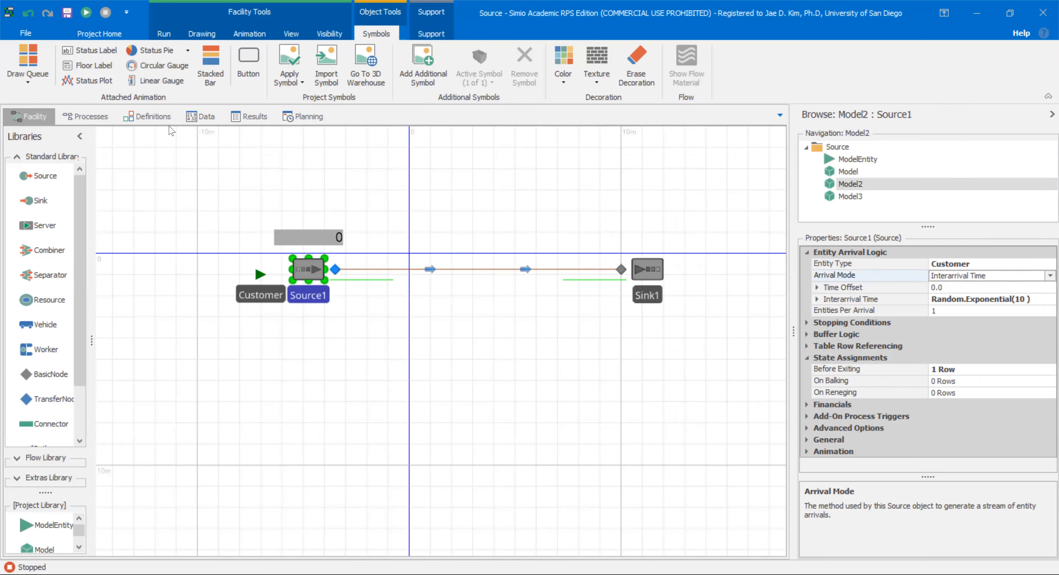
# Remove the existing RateTable1 from Model2's data and create a new rate table in its place
pyautogui.click(193, 117)
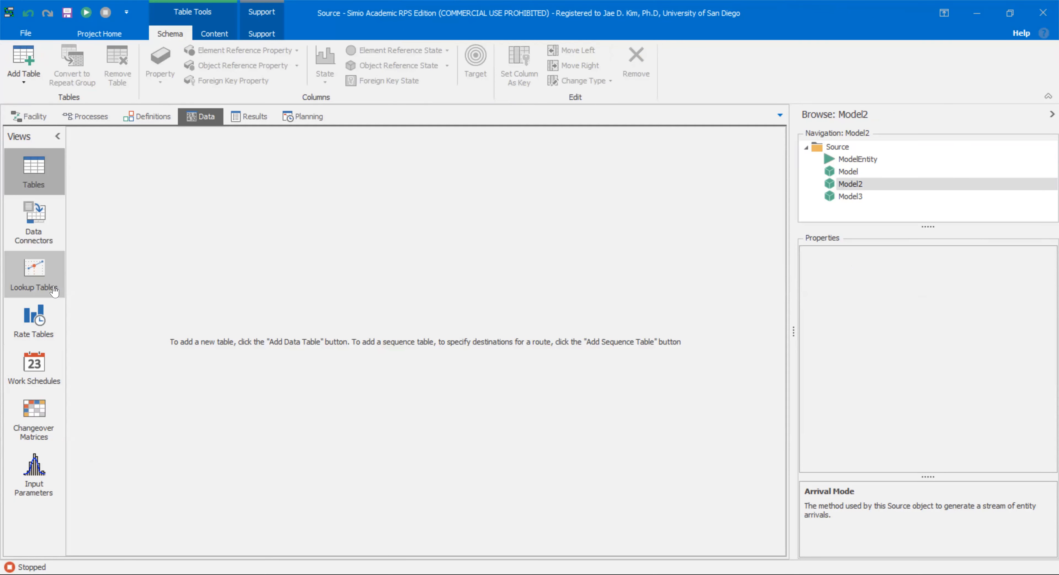
pyautogui.click(34, 323)
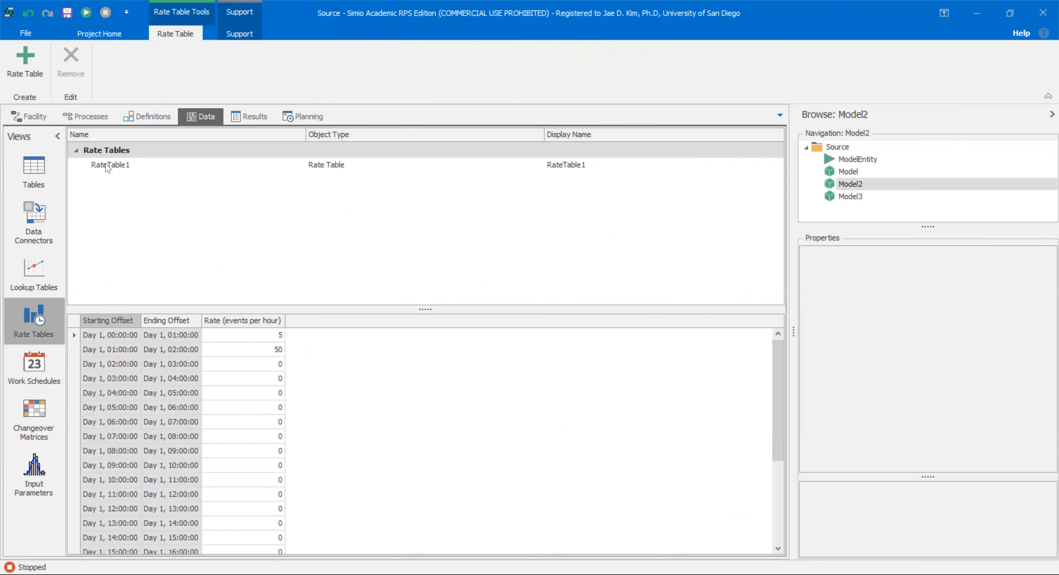
pyautogui.click(105, 165)
pyautogui.click(81, 64)
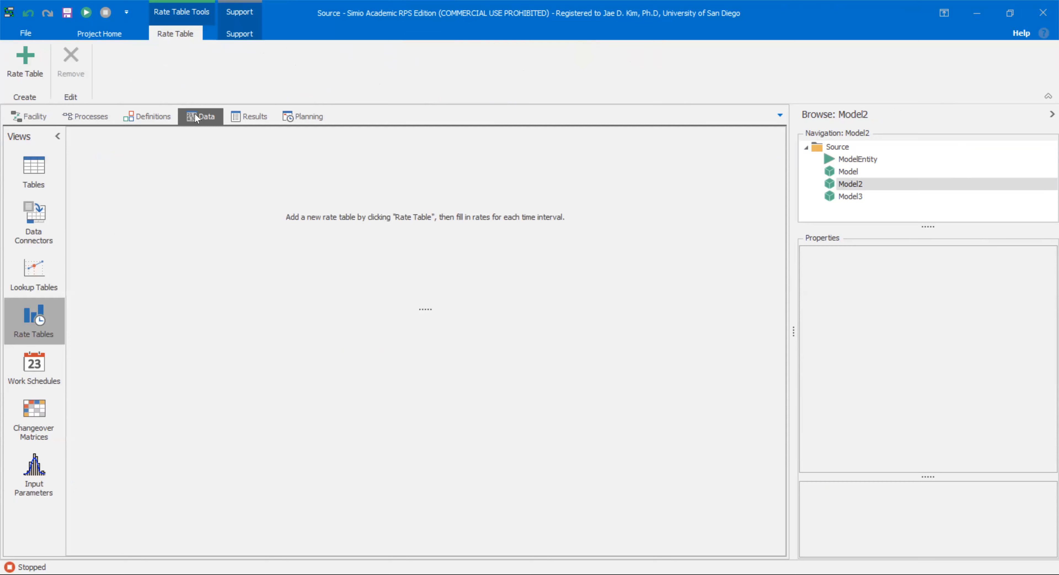
pyautogui.click(32, 66)
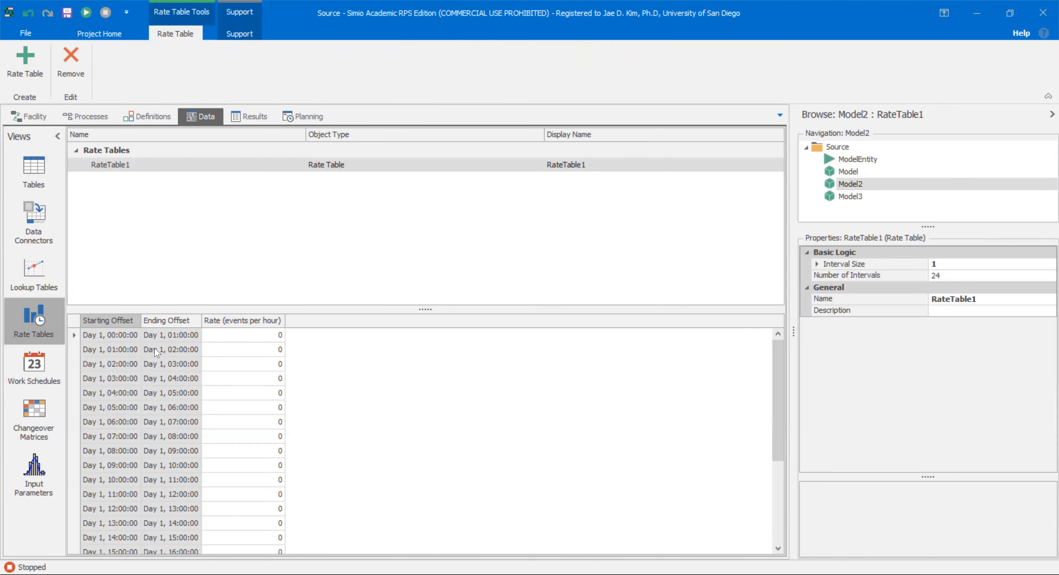
# Try an interval size of 30 for the new rate table and check its units
pyautogui.click(817, 264)
pyautogui.click(817, 264)
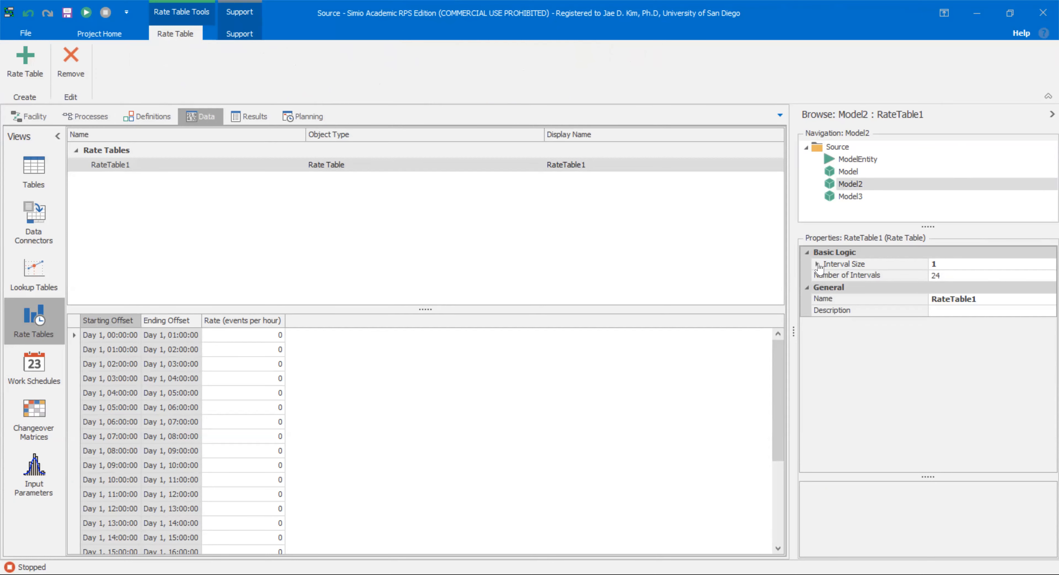
pyautogui.click(940, 264)
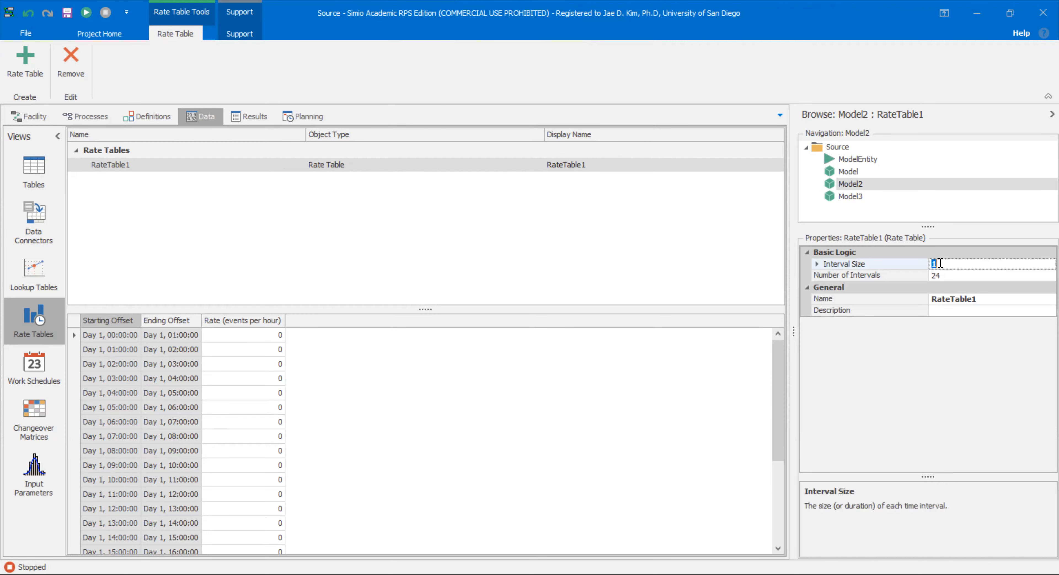
pyautogui.write('30')
pyautogui.press('Return')
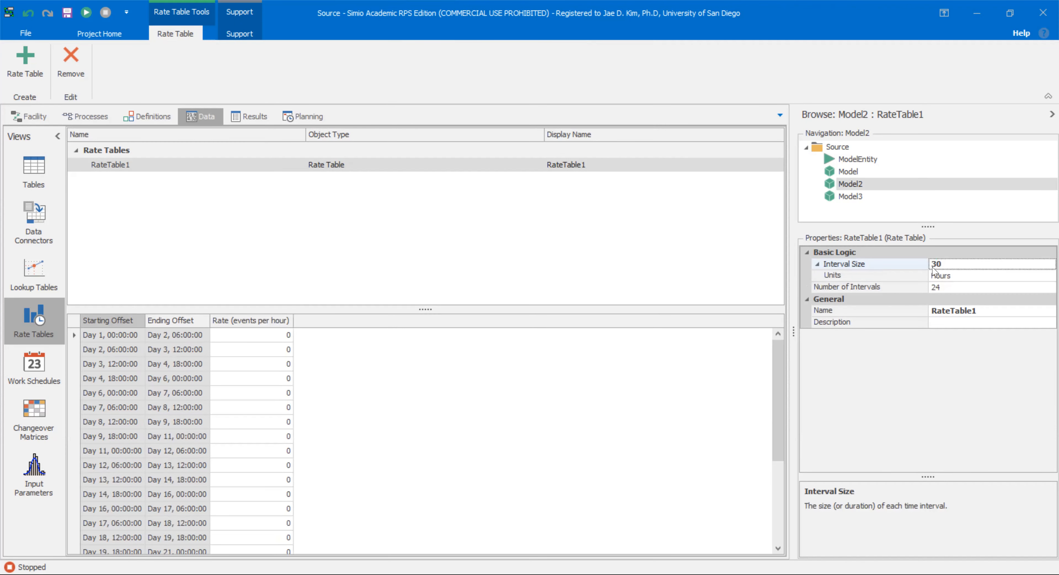
pyautogui.click(985, 280)
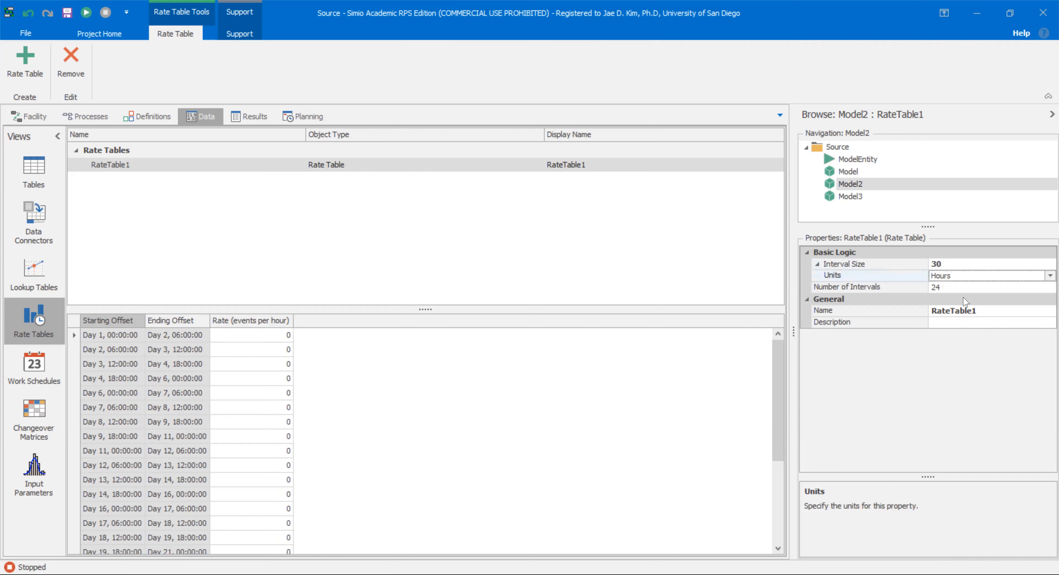
pyautogui.click(964, 302)
# Set the rate table's interval size to 1 with units of hours
pyautogui.click(963, 264)
pyautogui.write('1')
pyautogui.press('Return')
pyautogui.click(970, 276)
pyautogui.doubleClick(960, 278)
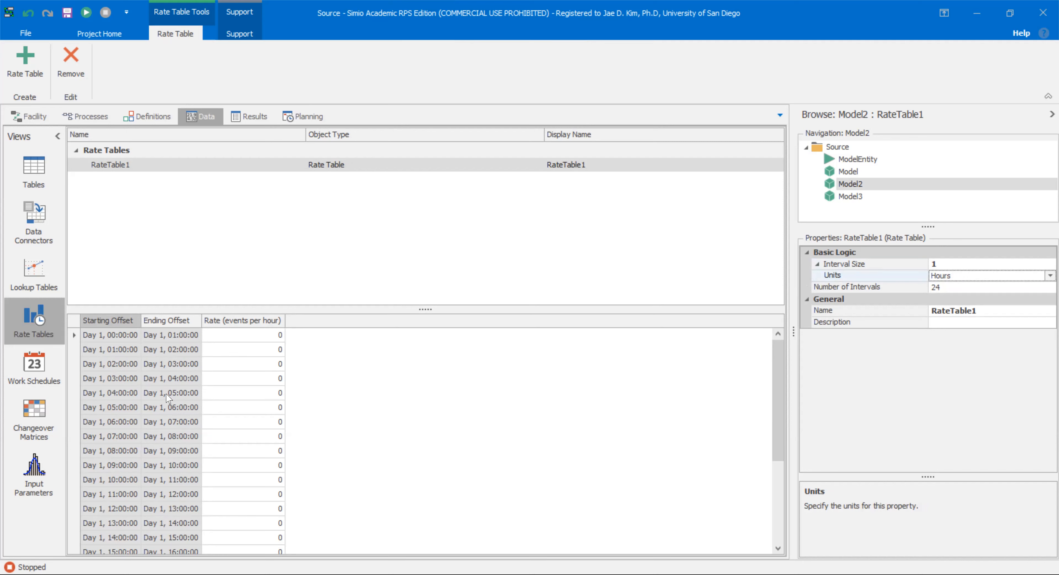
# Enter rates of 5 events per hour for the first interval and 50 for the second
pyautogui.click(257, 328)
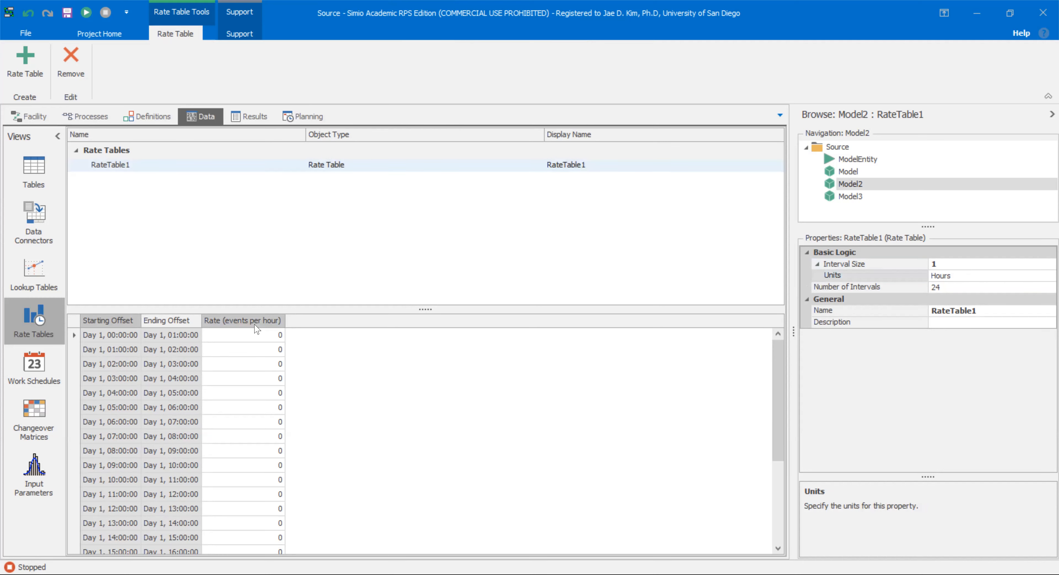
pyautogui.click(272, 336)
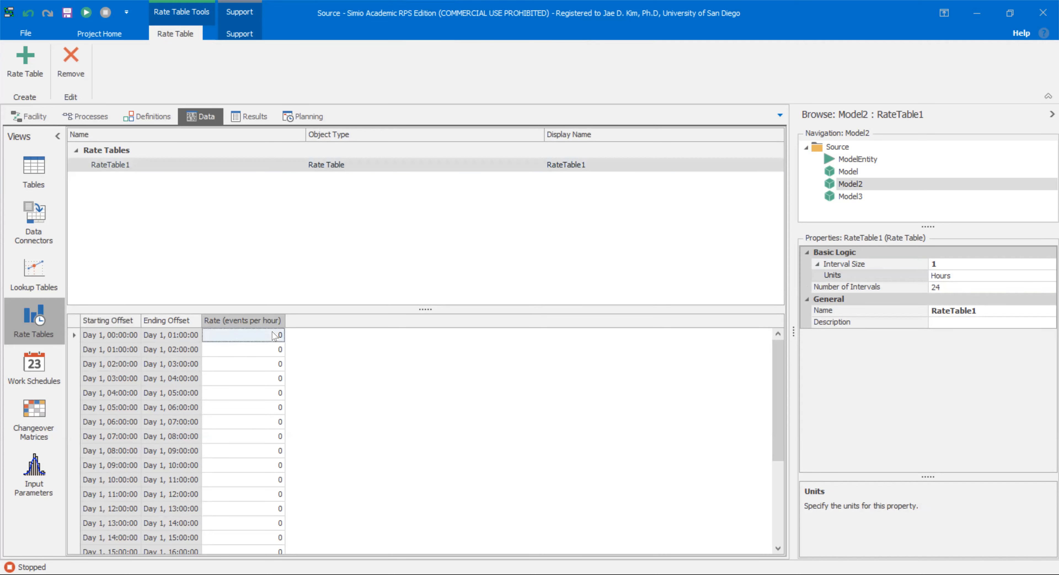
pyautogui.write('5')
pyautogui.press('Return')
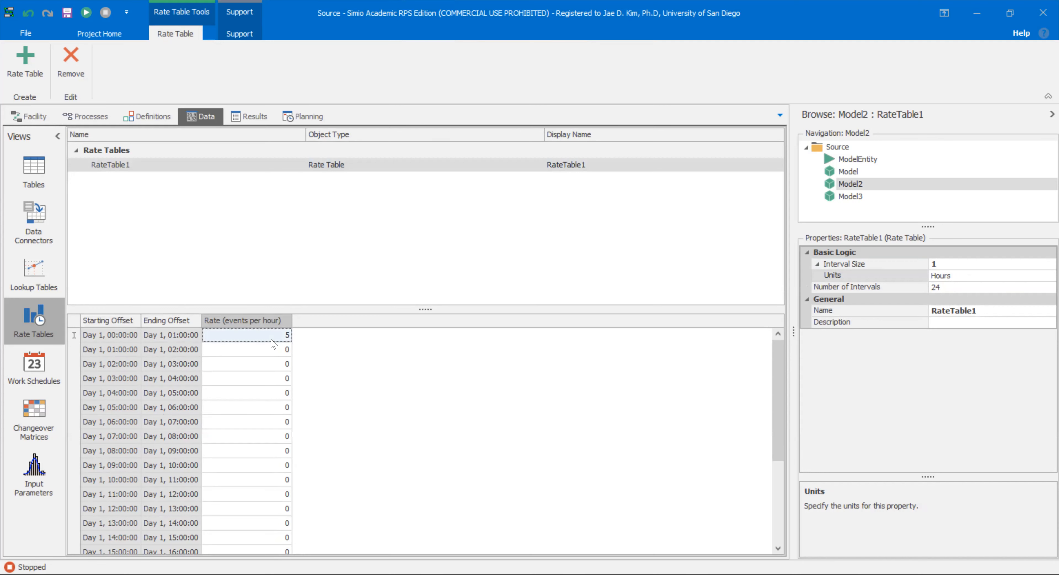
pyautogui.press('Down')
pyautogui.write('8')
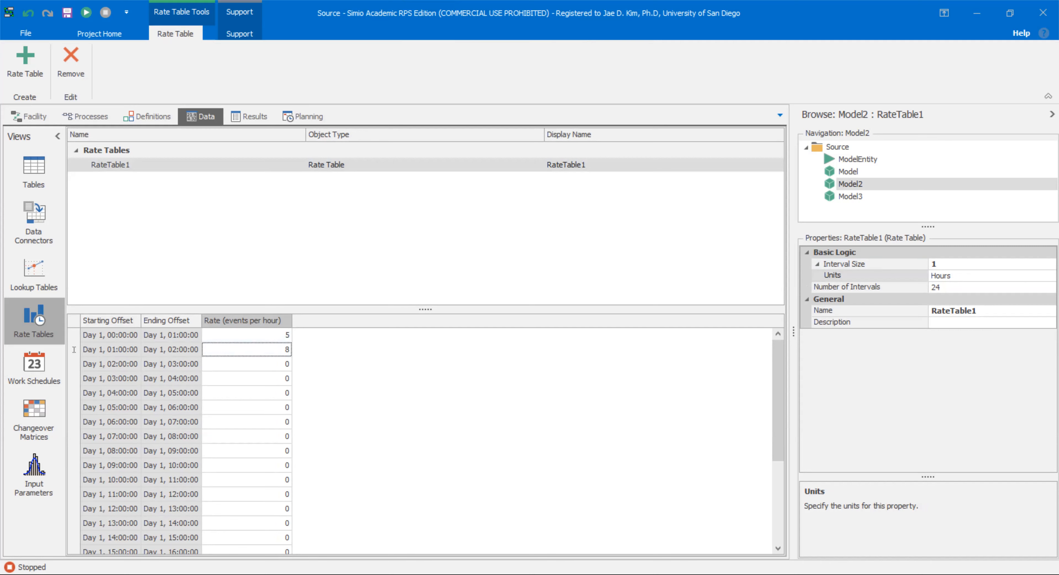
pyautogui.write('550')
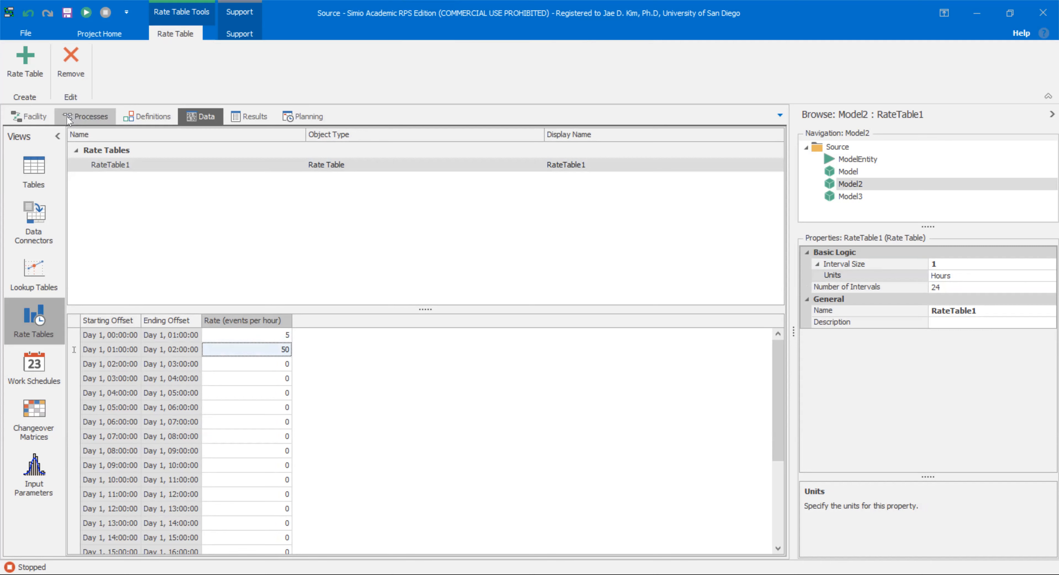
# Return to the facility layout and shift Source1 and the arrivals status label slightly left and downward
pyautogui.click(33, 116)
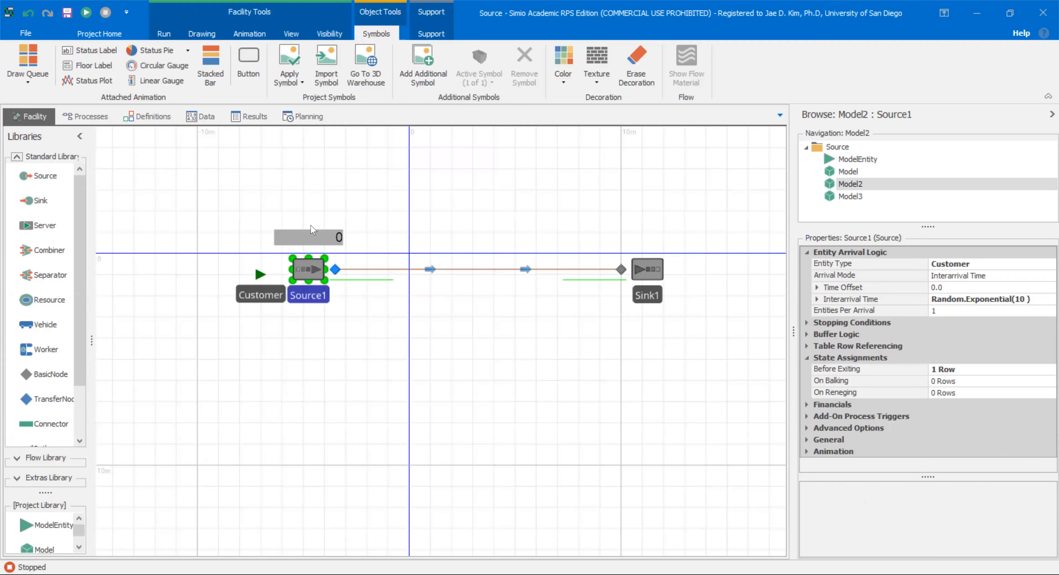
pyautogui.click(316, 239)
pyautogui.moveTo(320, 264); pyautogui.dragTo(315, 270)
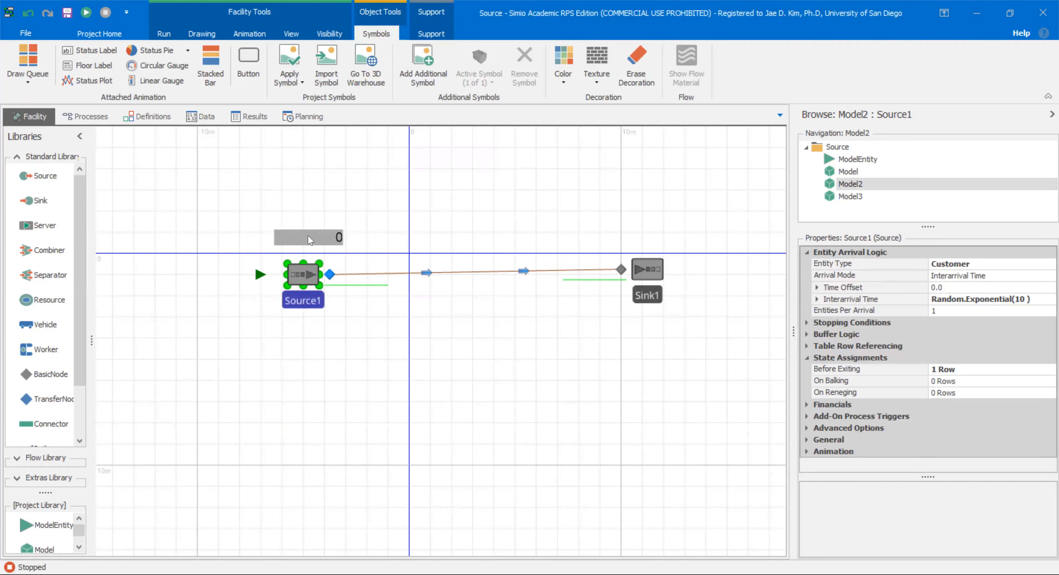
pyautogui.click(309, 240)
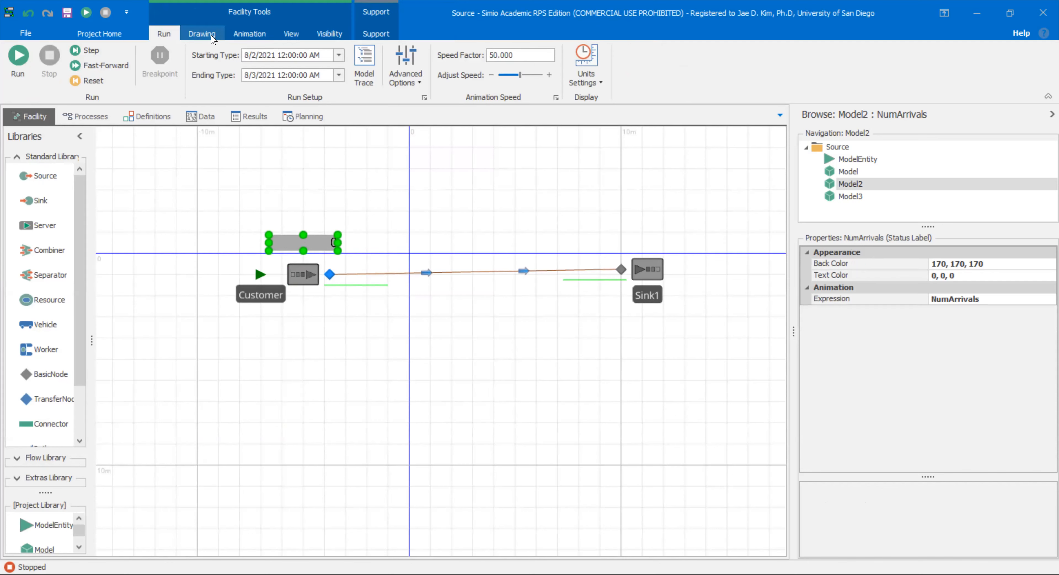
pyautogui.click(243, 36)
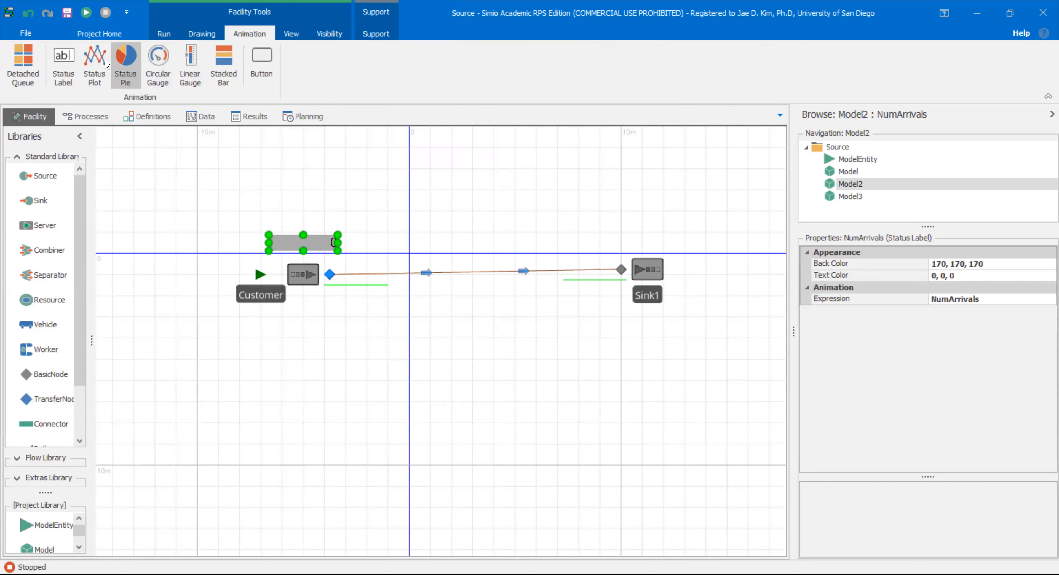
pyautogui.click(156, 202)
pyautogui.click(63, 65)
pyautogui.moveTo(272, 222); pyautogui.dragTo(339, 225)
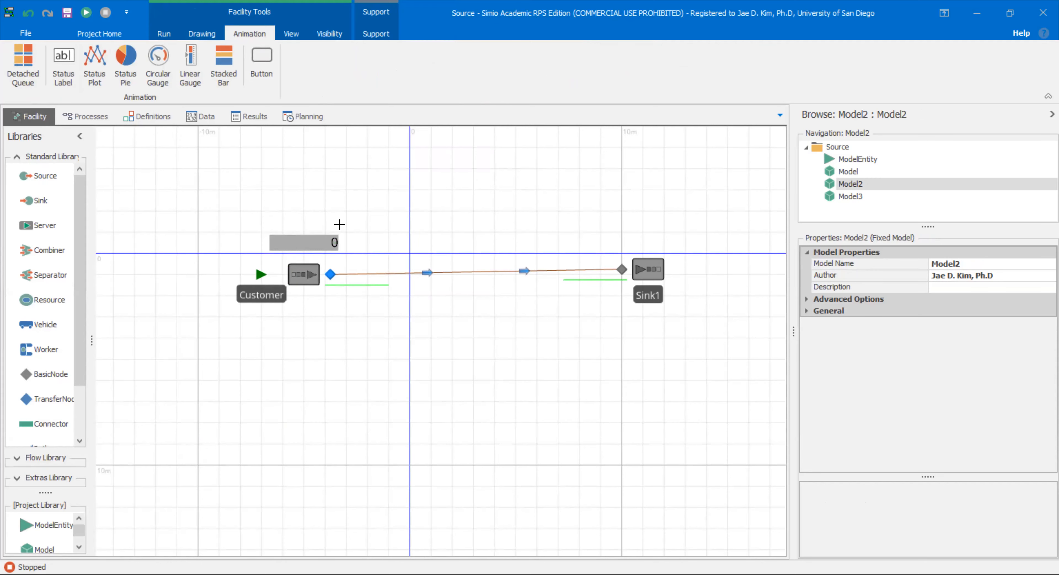
# Place a floating label just above the arrivals status label in the facility layout
pyautogui.scroll(5, 329, 227)
pyautogui.moveTo(386, 352); pyautogui.dragTo(304, 287)
pyautogui.click(202, 34)
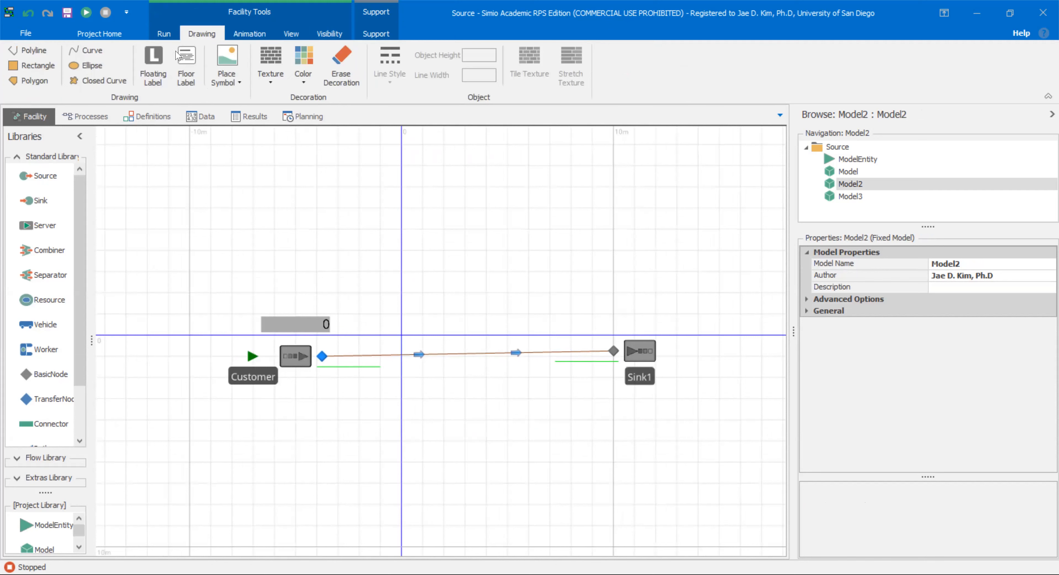
pyautogui.click(153, 66)
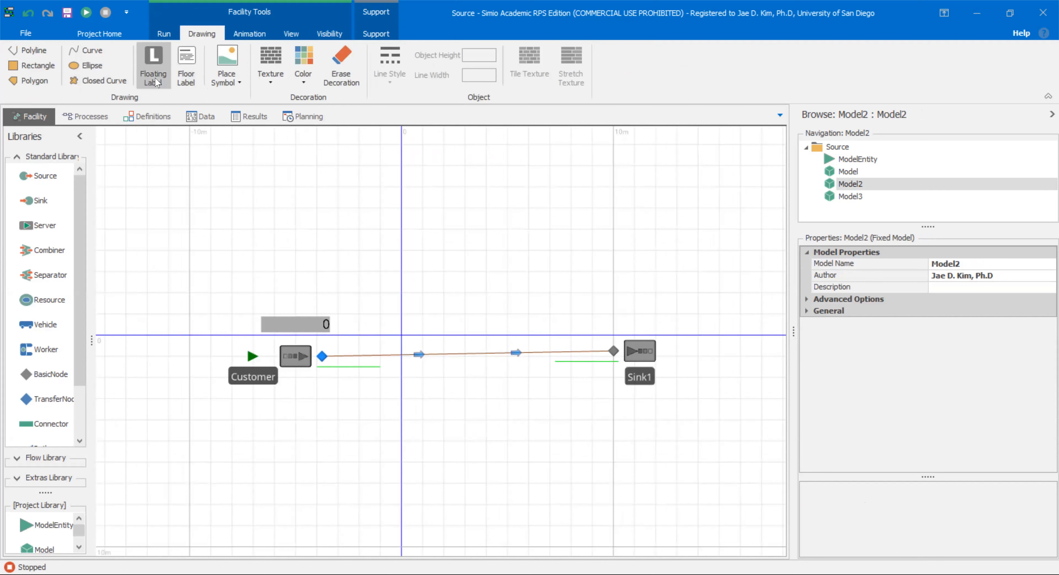
pyautogui.click(296, 293)
# Set the floating label's text to "Number of Arrivals at Current Interval"
pyautogui.click(951, 263)
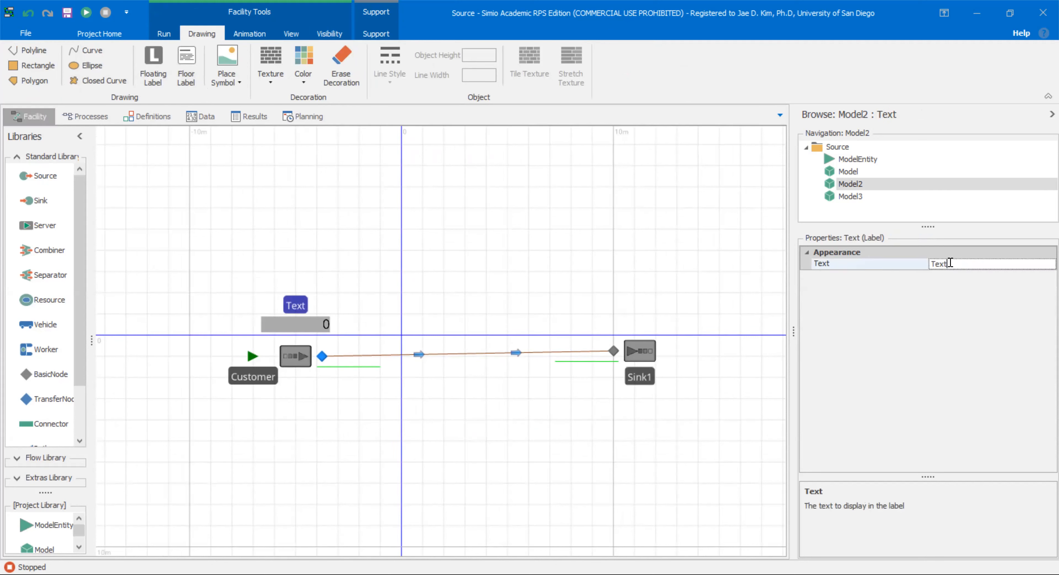
pyautogui.write('NUmbe')
pyautogui.press('BackSpace')
pyautogui.press('BackSpace')
pyautogui.press('BackSpace')
pyautogui.write('umber of Arrival')
pyautogui.write('s at Current Interval')
pyautogui.press('Return')
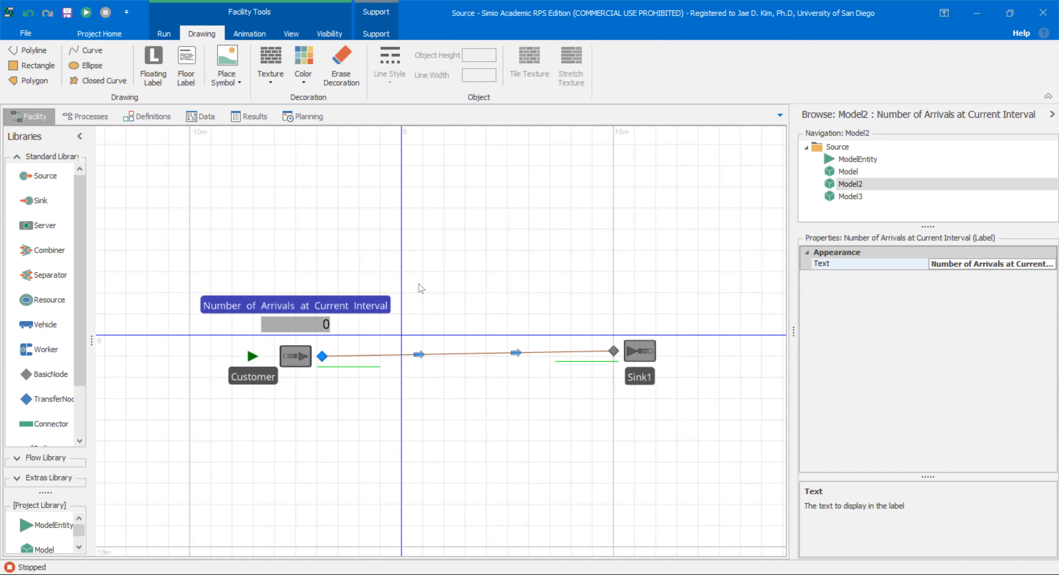
# Change the floating label's text to "Number of Hourly Arrivals"
pyautogui.click(345, 306)
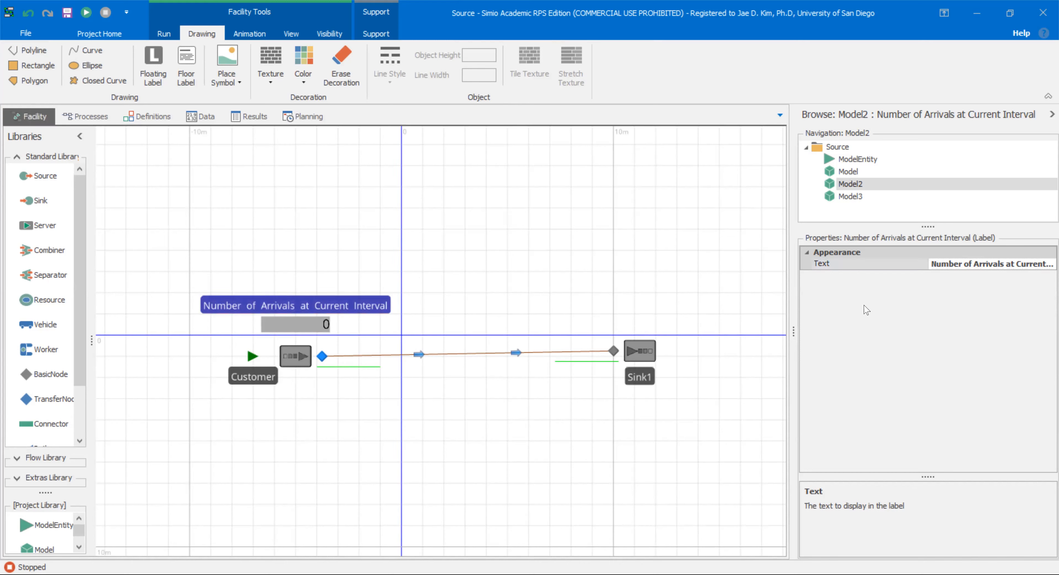
pyautogui.click(1019, 264)
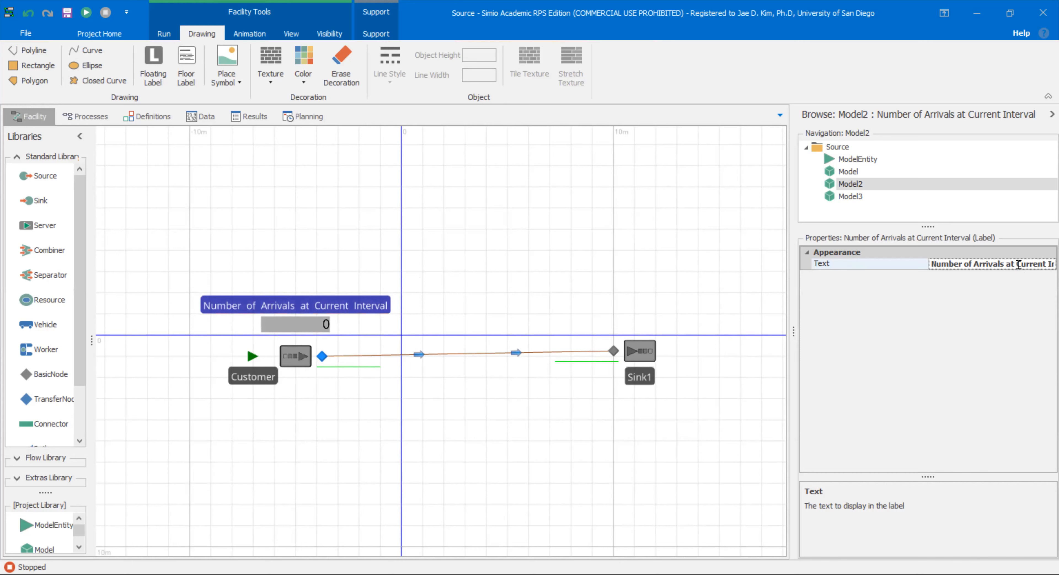
pyautogui.hotkey('shift', 'End')
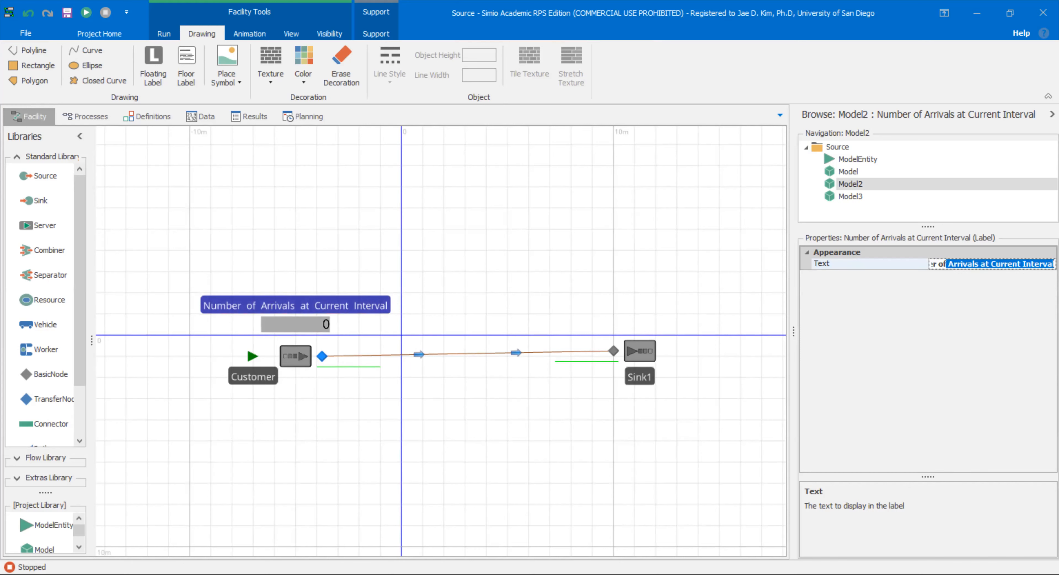
pyautogui.press('Delete')
pyautogui.write('Hourly Arriv')
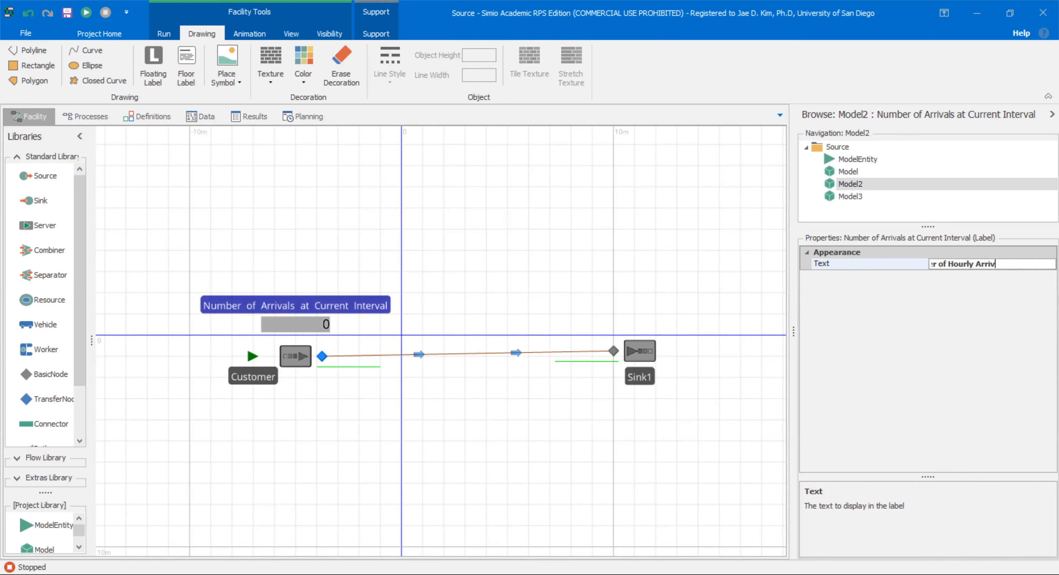
pyautogui.write('als')
pyautogui.press('Return')
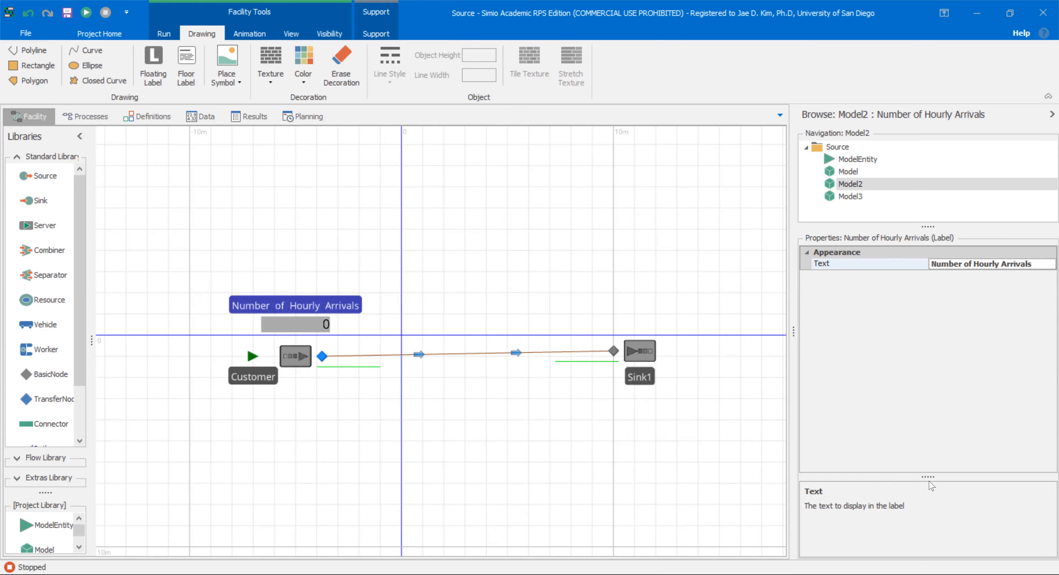
# Check the status label's expression and the Assign step's settings in the timer-triggered process
pyautogui.click(321, 329)
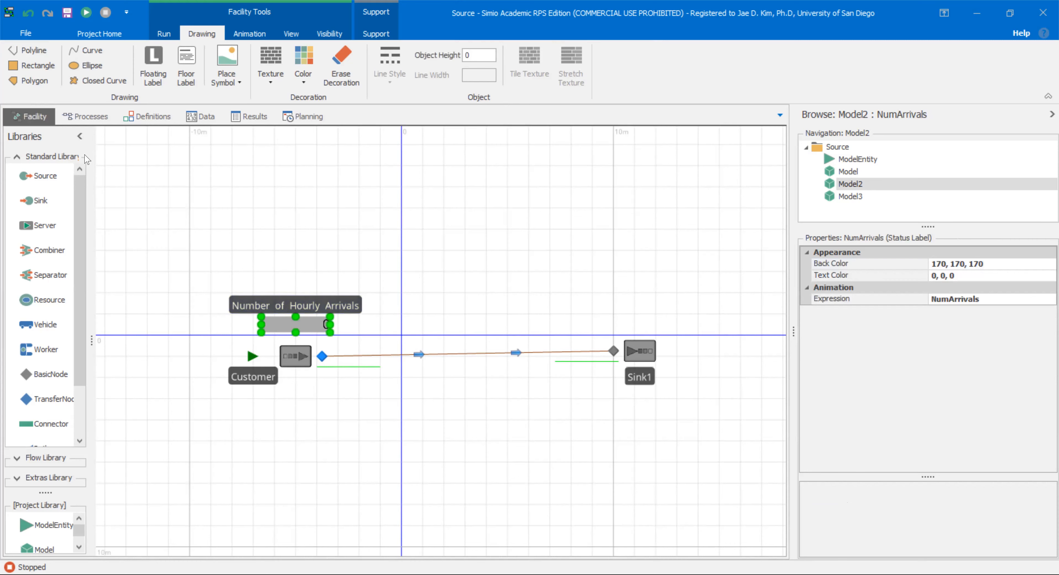
pyautogui.click(107, 123)
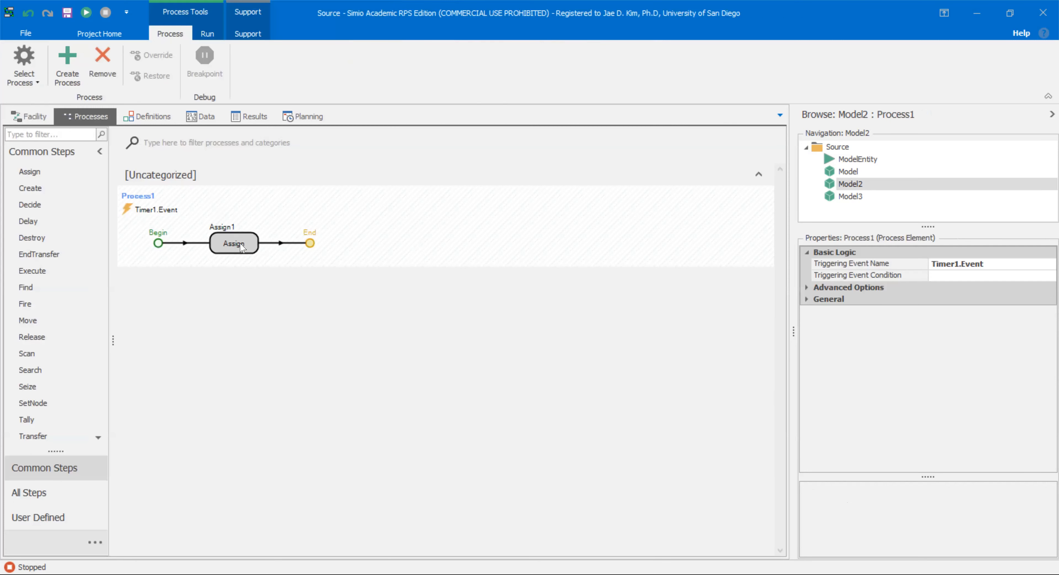
pyautogui.click(246, 252)
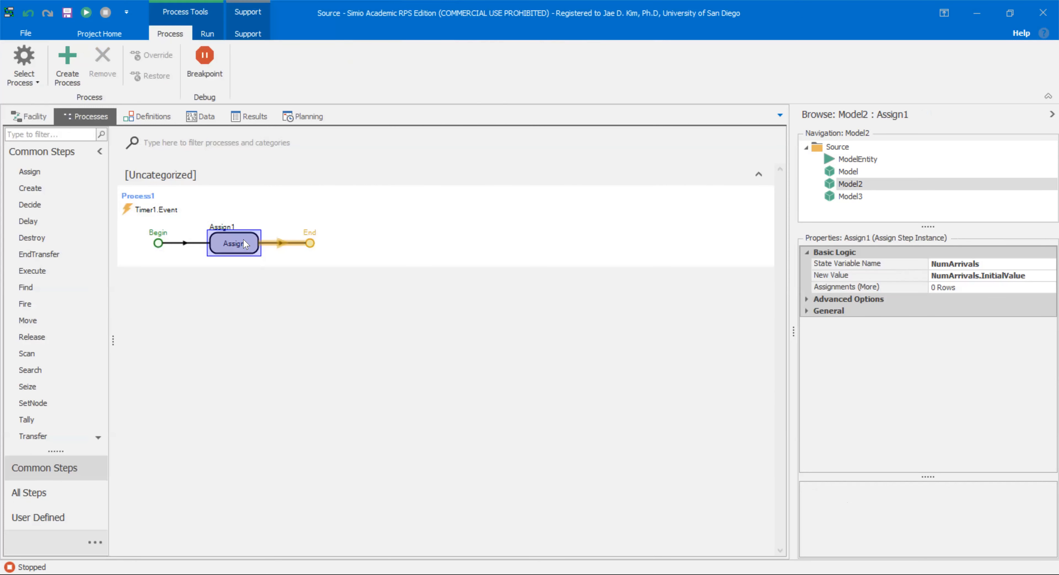
pyautogui.click(30, 116)
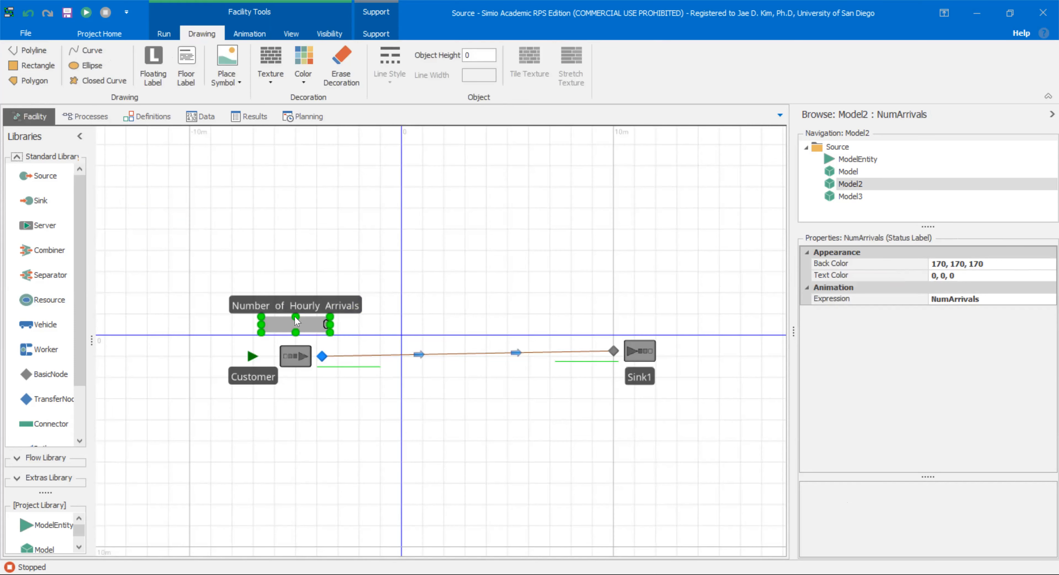
# Set Source1's arrival mode to Time Varying Arrival Rate and assign RateTable1 as its rate table
pyautogui.click(382, 436)
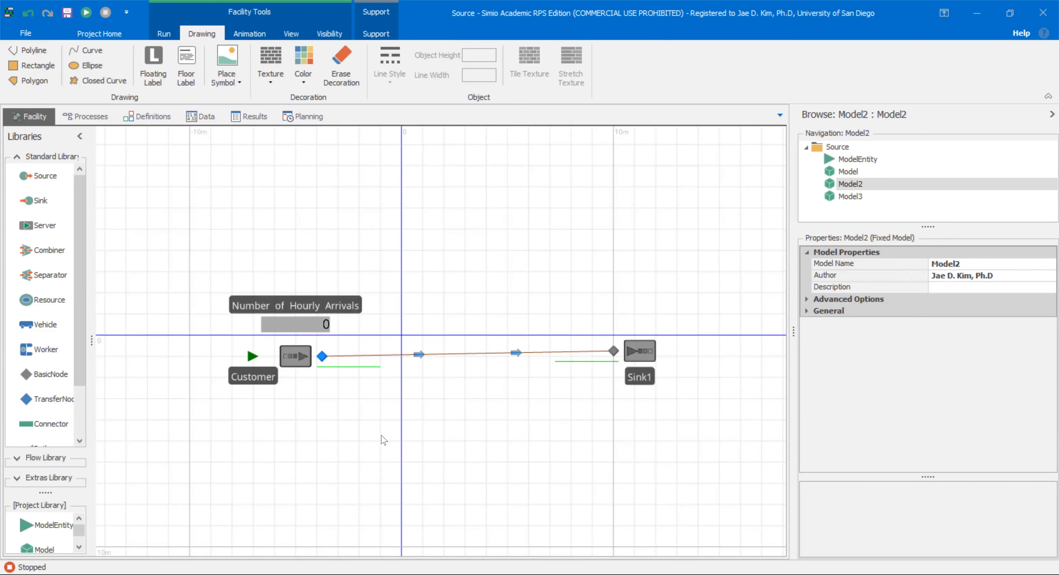
pyautogui.click(295, 356)
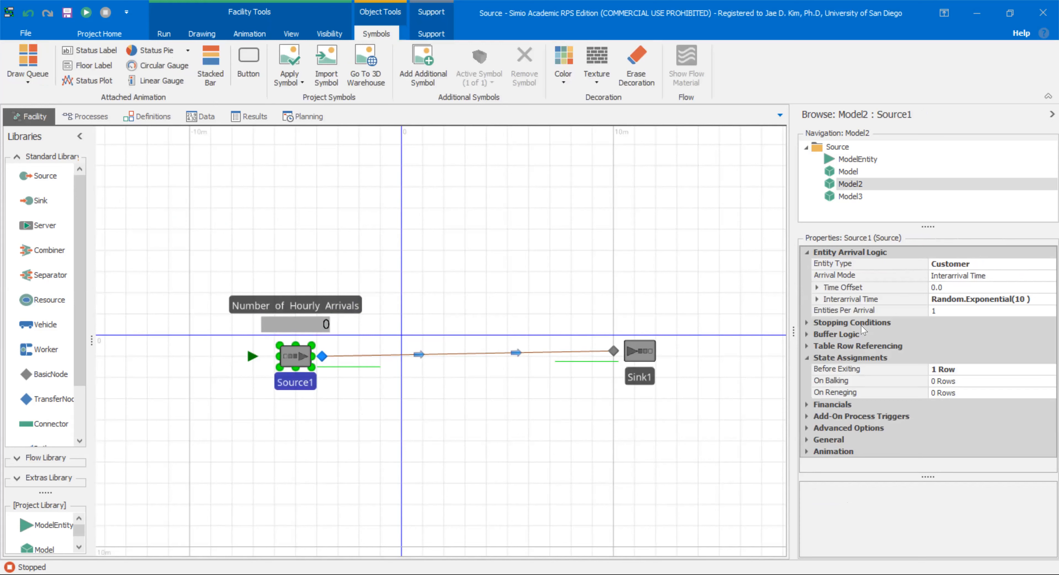
pyautogui.click(1044, 276)
pyautogui.click(1049, 276)
pyautogui.click(1017, 288)
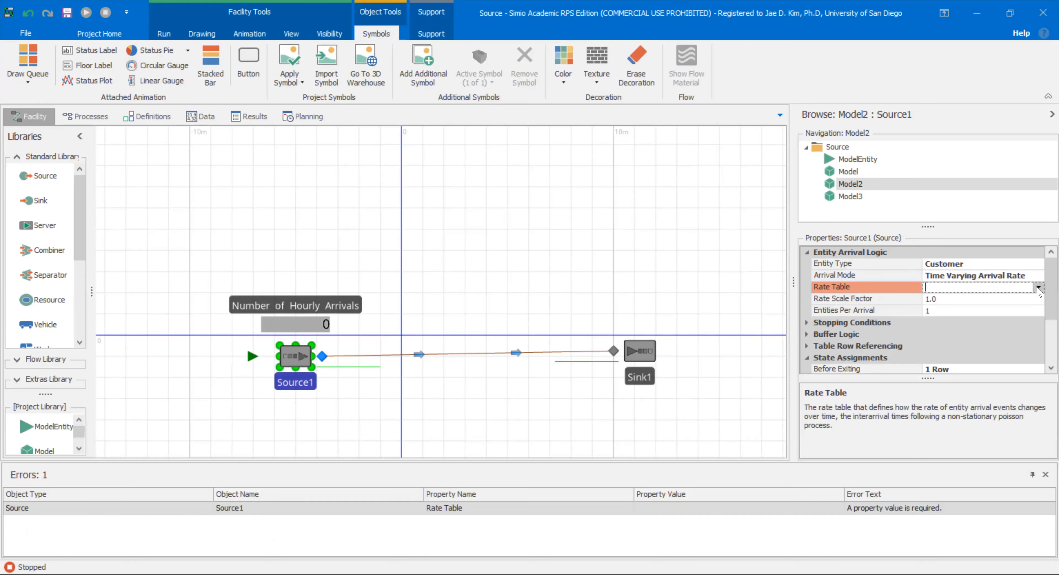
pyautogui.click(1038, 288)
pyautogui.click(969, 324)
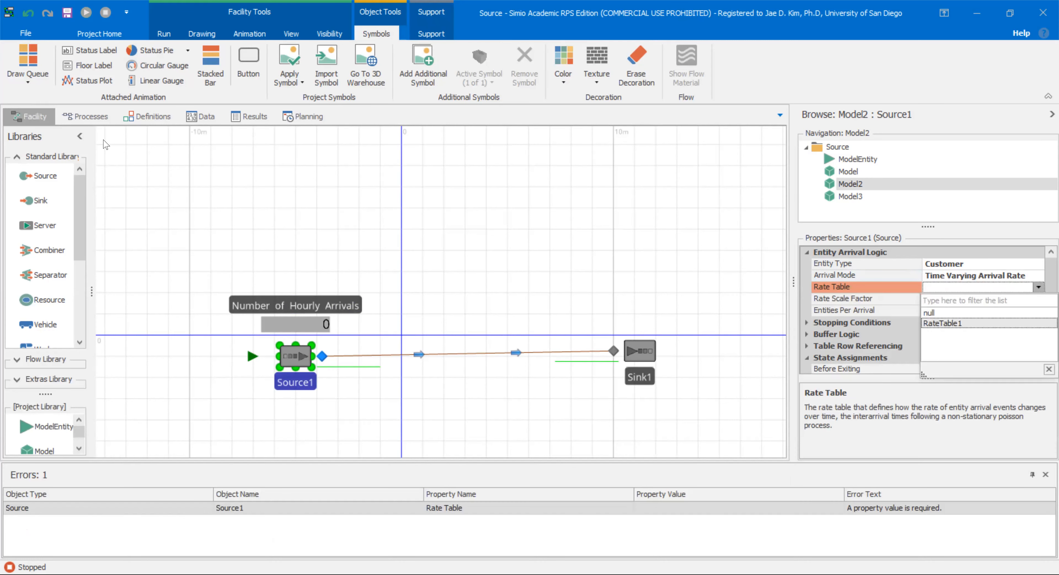
# Review the hourly rates across all intervals in RateTable1 and return to the facility layout
pyautogui.click(200, 117)
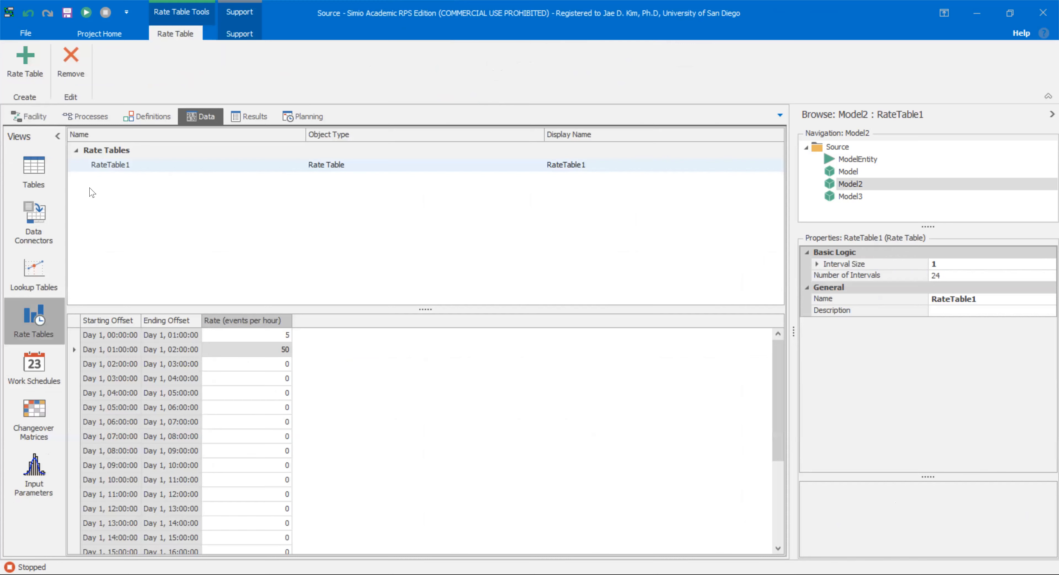
pyautogui.click(259, 350)
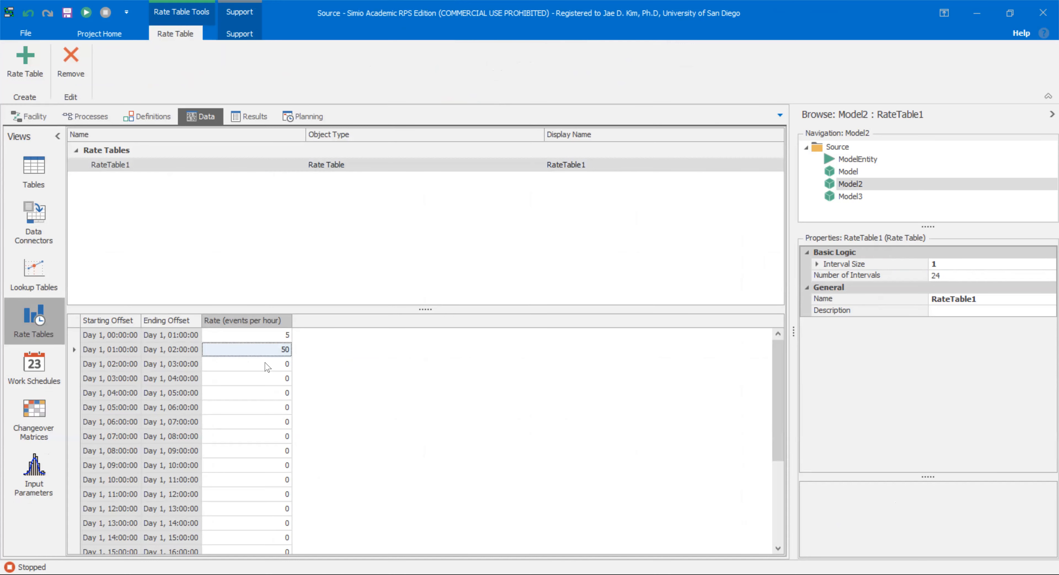
pyautogui.moveTo(267, 367); pyautogui.dragTo(260, 546)
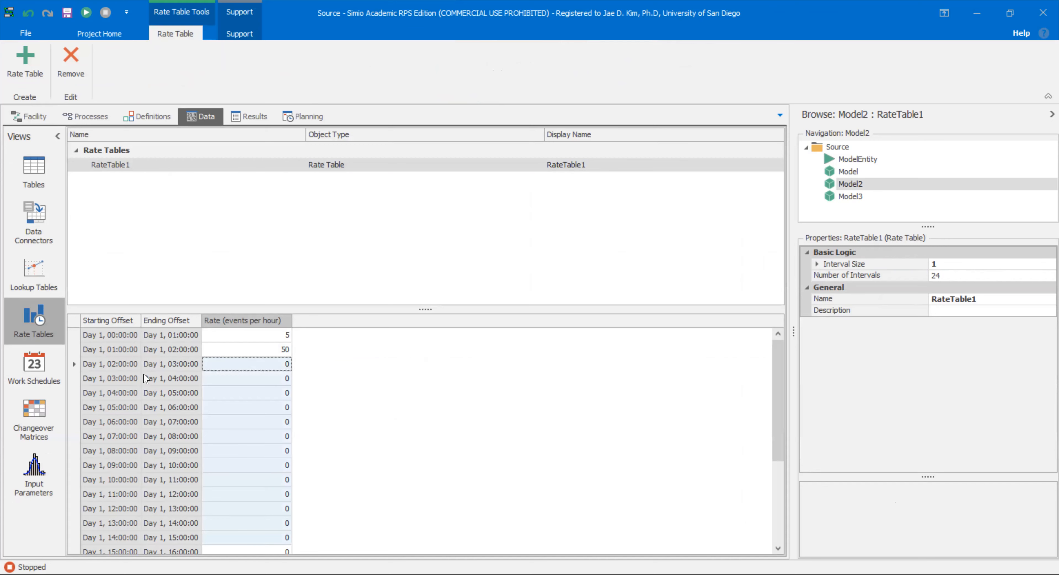
pyautogui.scroll(-3, 236, 467)
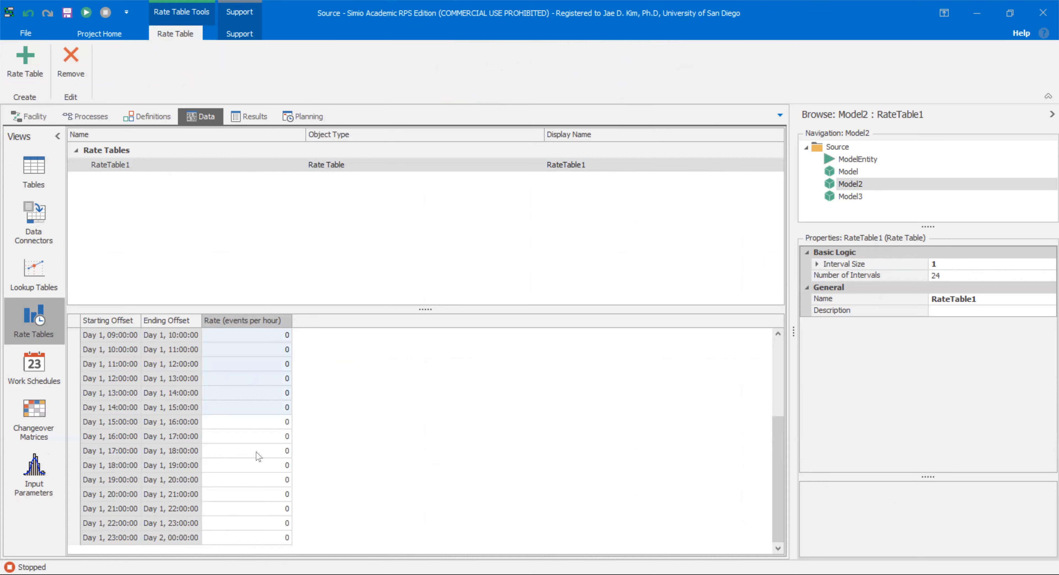
pyautogui.click(33, 115)
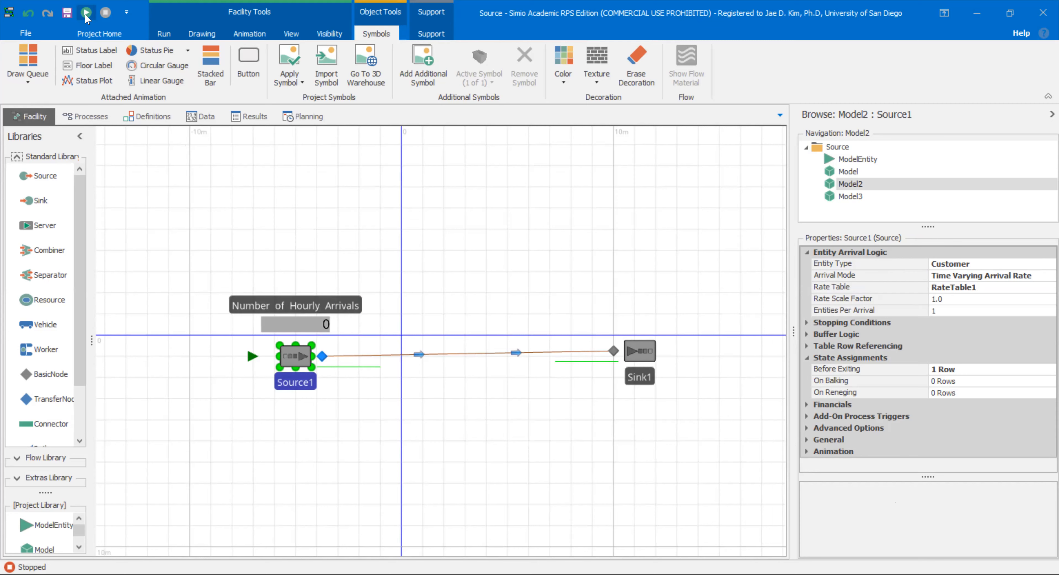
# Run the simulation and pause it just before the first simulated hour ends
pyautogui.click(279, 328)
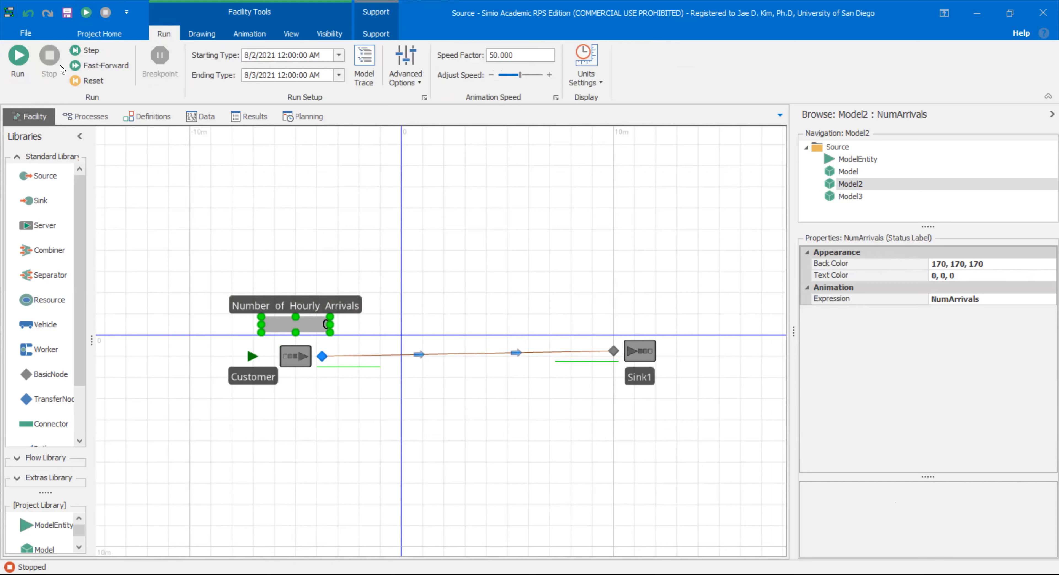
pyautogui.click(30, 67)
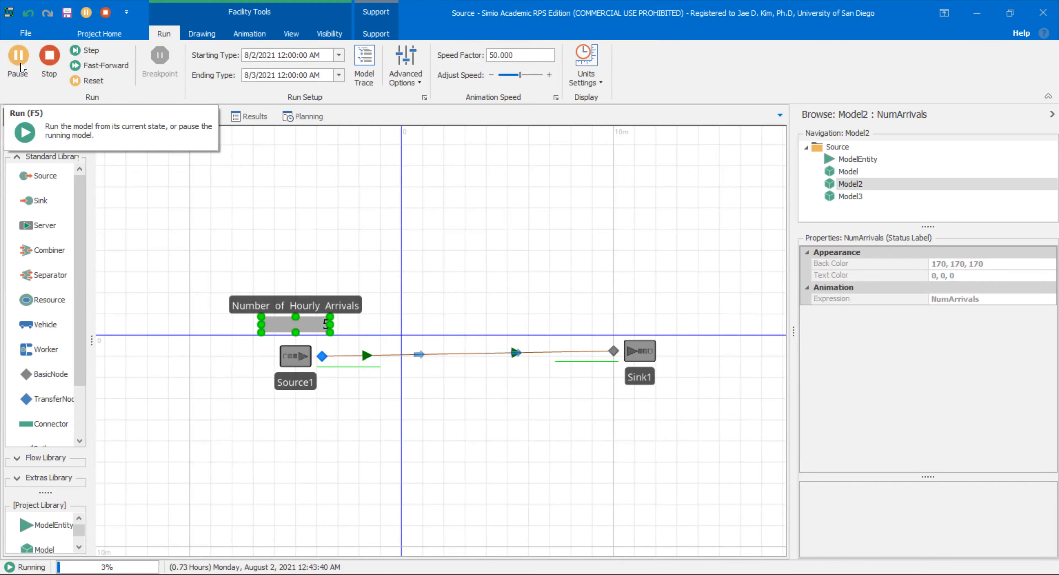
pyautogui.click(23, 68)
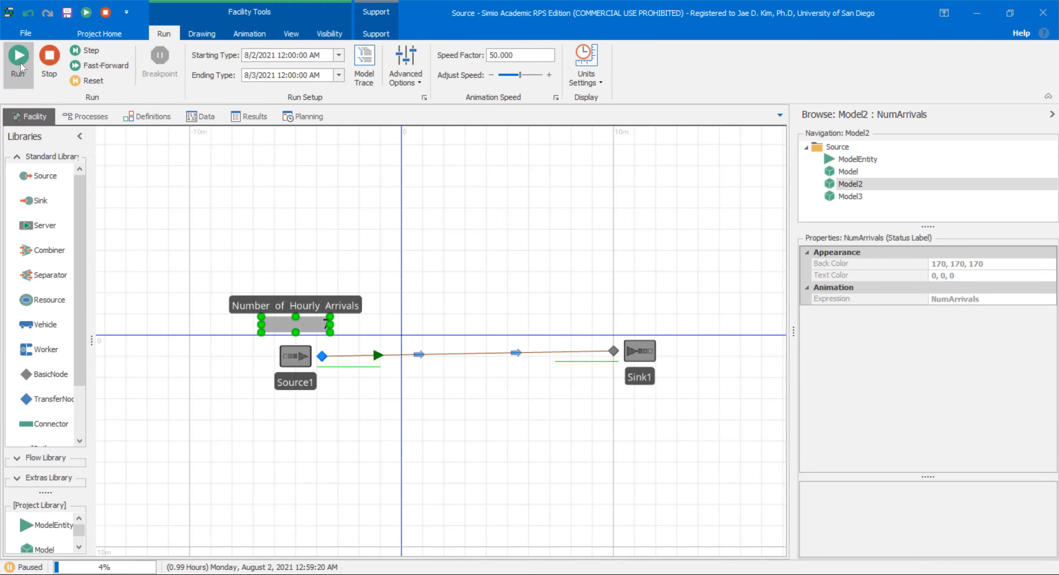
# Move Sink1 slightly so that it lines up horizontally with Source1
pyautogui.click(359, 332)
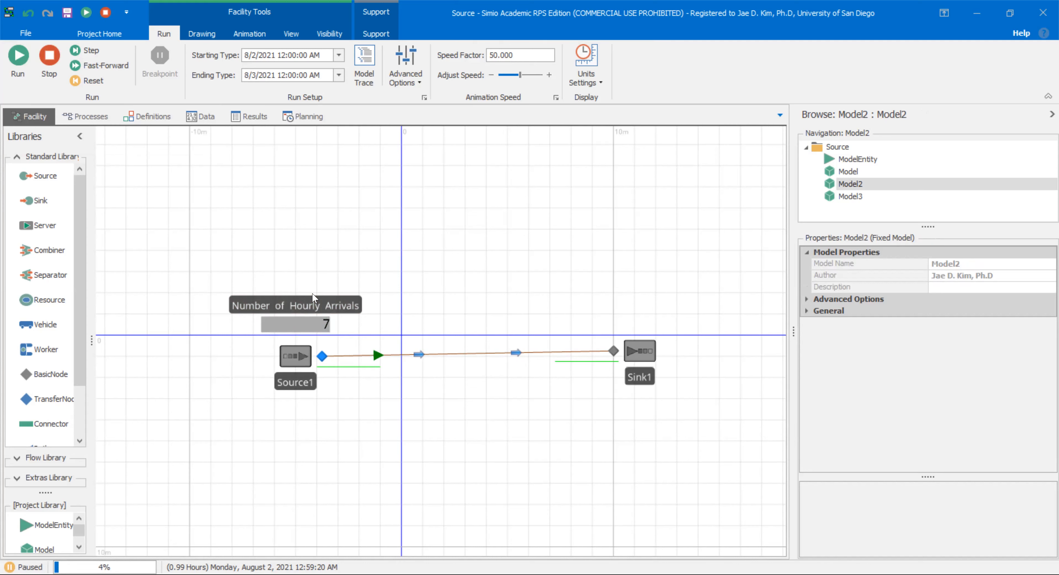
pyautogui.moveTo(659, 356); pyautogui.dragTo(654, 361)
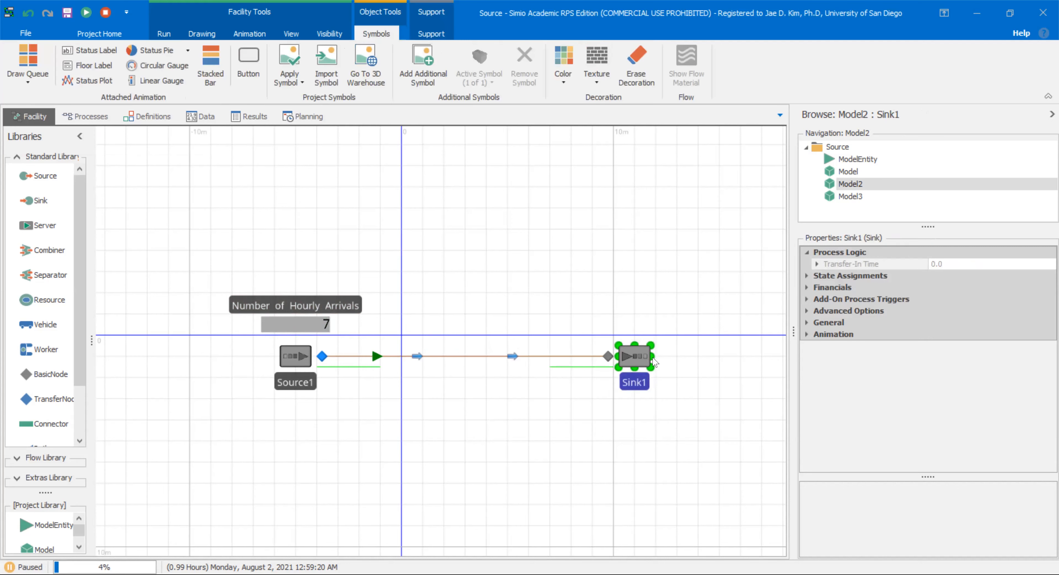
pyautogui.click(317, 516)
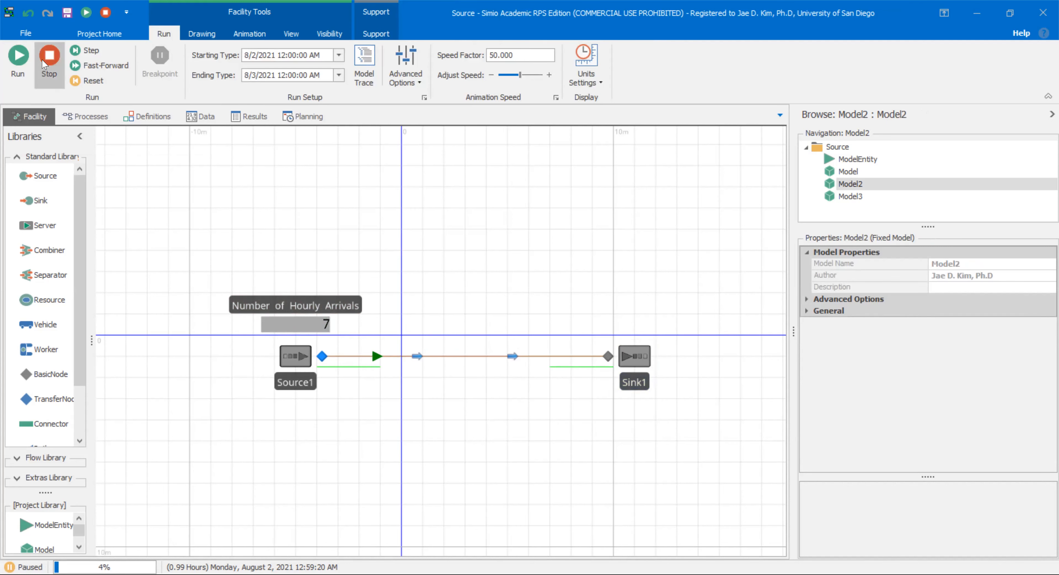
# Resume the run until just before the second hour ends, compare the hourly arrivals with RateTable1, and end the run
pyautogui.click(23, 61)
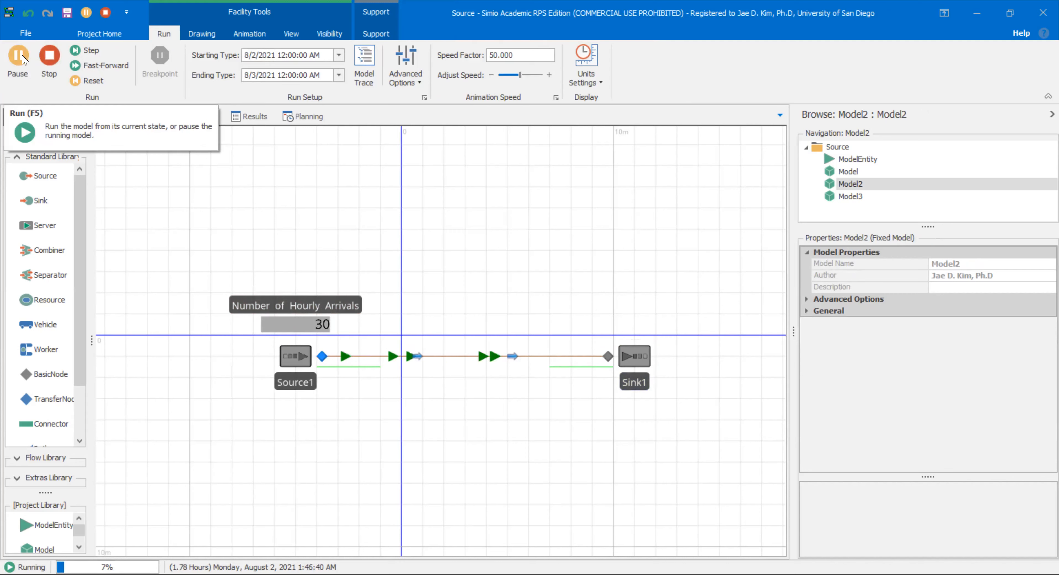
pyautogui.click(20, 58)
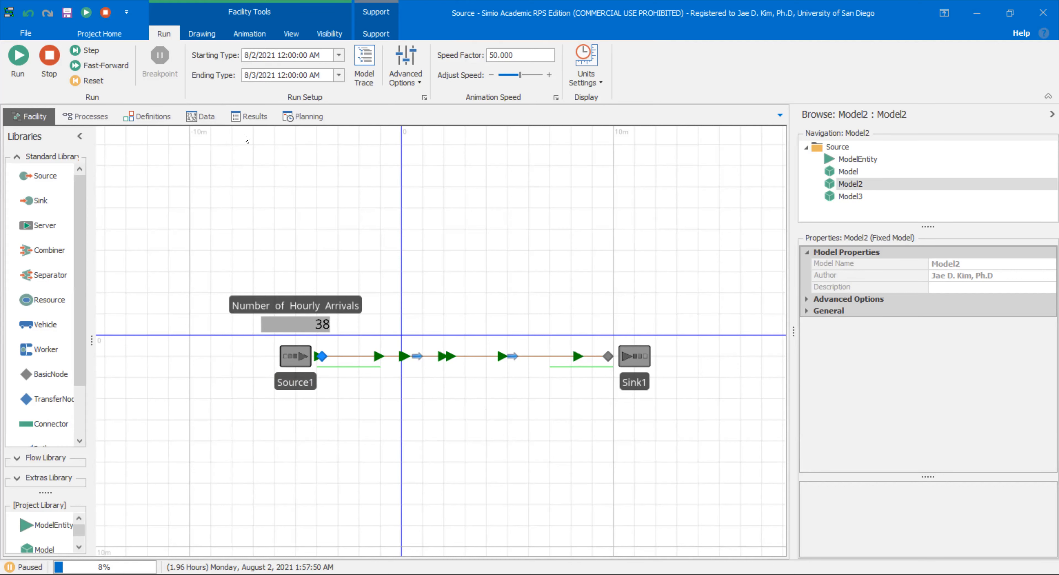
pyautogui.click(212, 123)
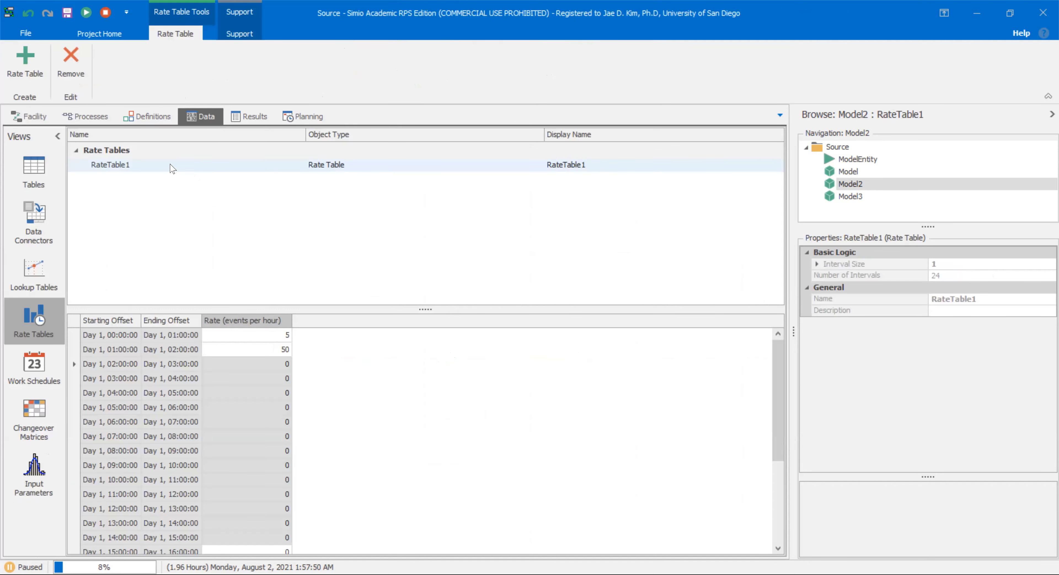
pyautogui.click(35, 117)
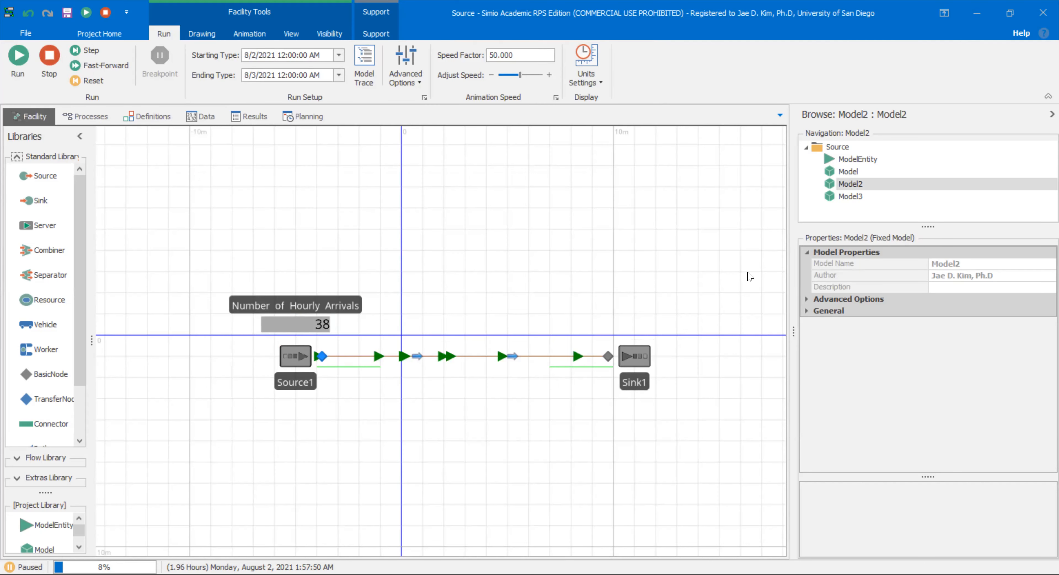
pyautogui.click(57, 68)
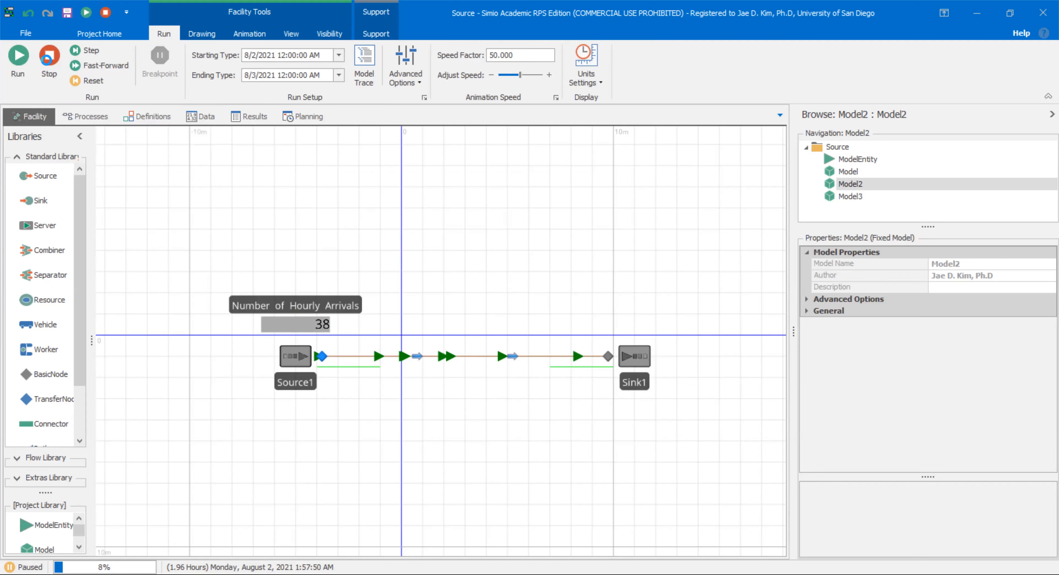
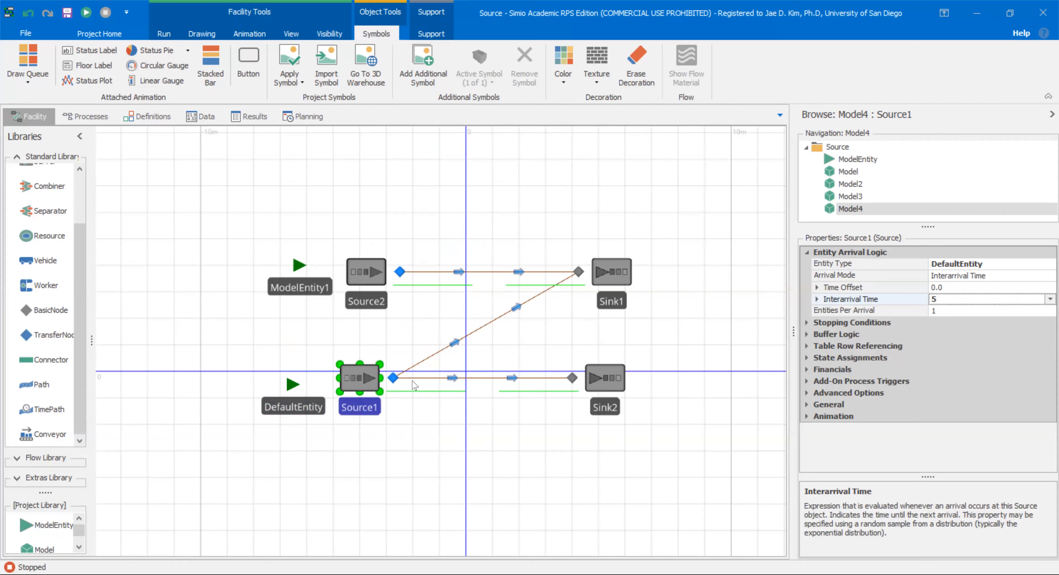
pyautogui.click(393, 379)
pyautogui.click(495, 330)
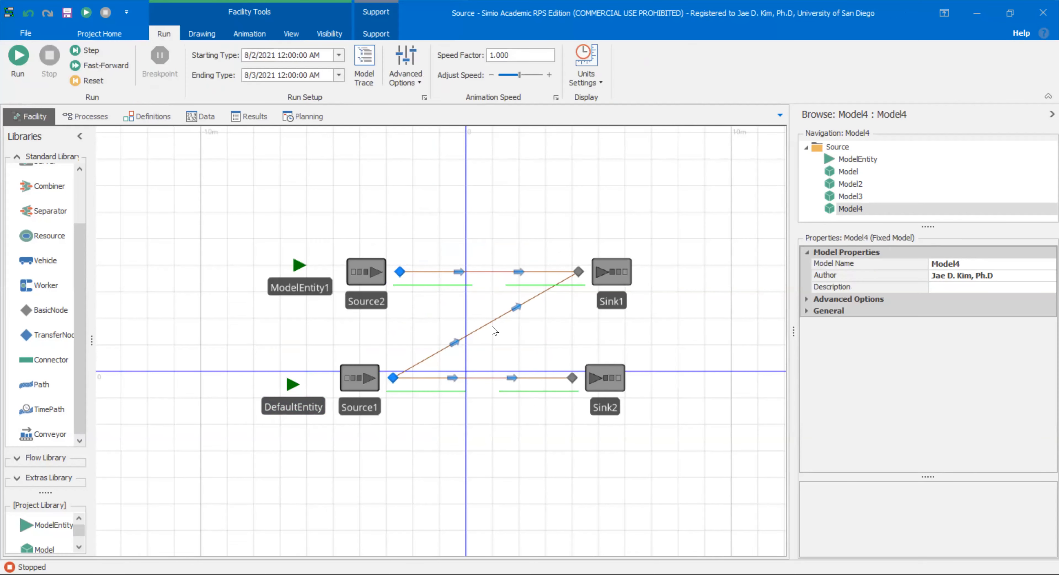
pyautogui.click(493, 323)
pyautogui.click(518, 372)
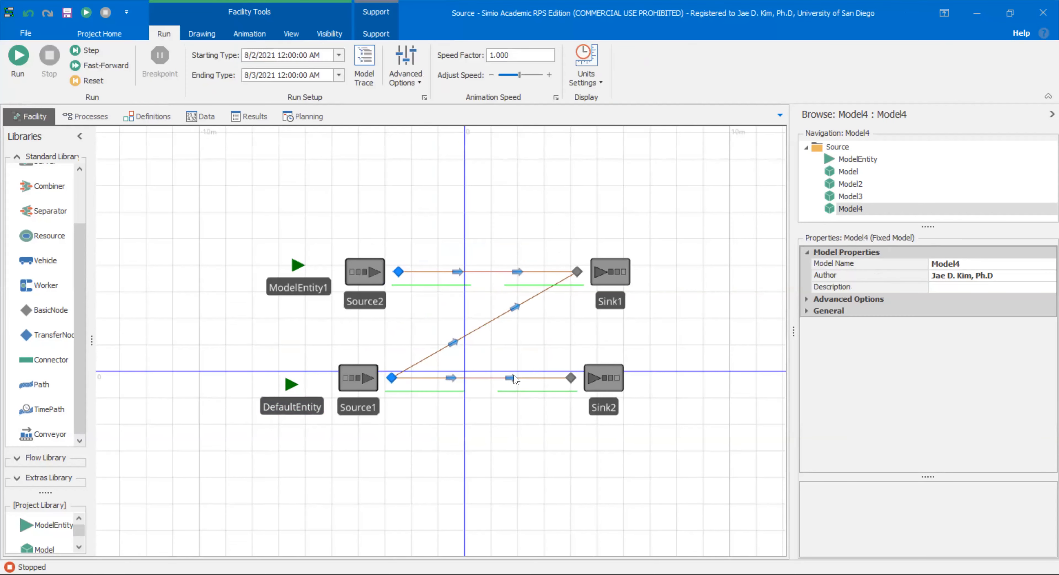
pyautogui.click(498, 378)
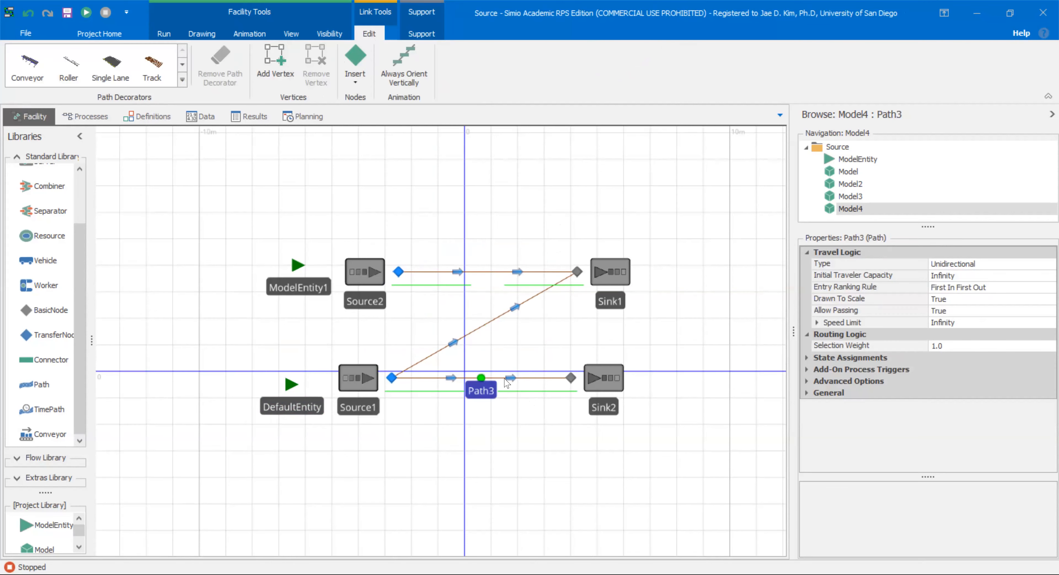
pyautogui.click(579, 325)
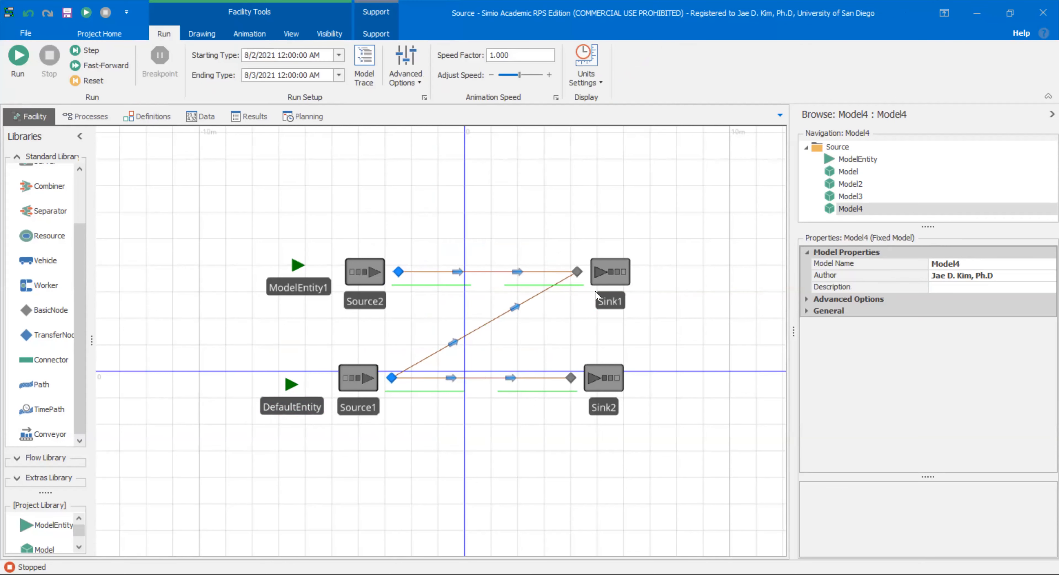
# Move Sink2 in Model4 slightly so that it sits directly below Sink1
pyautogui.click(618, 388)
pyautogui.moveTo(618, 389); pyautogui.dragTo(625, 388)
pyautogui.click(311, 473)
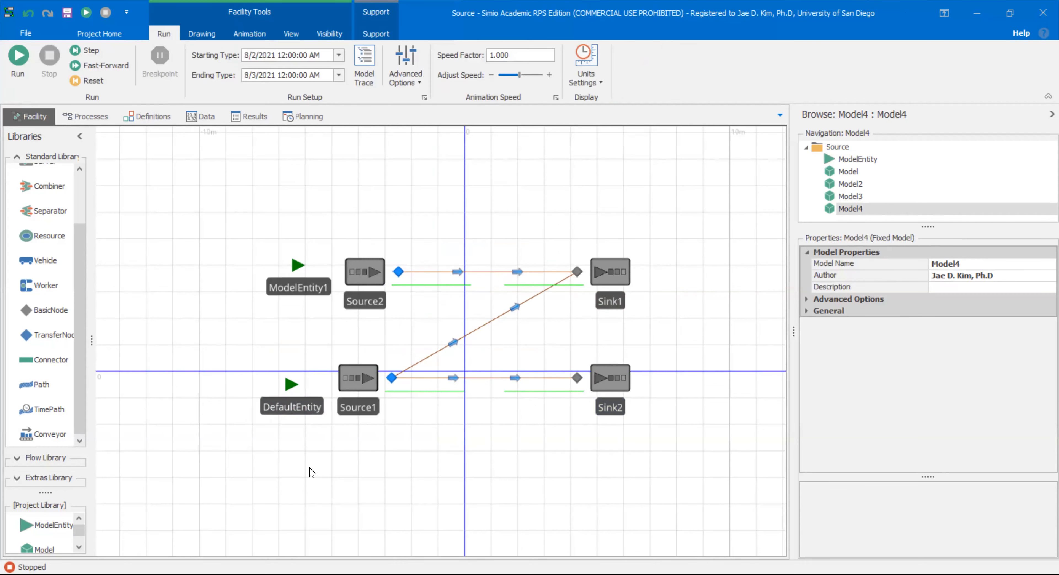
# Shift the DefaultEntity and ModelEntity1 entities slightly farther away from their sources
pyautogui.moveTo(284, 415)
pyautogui.mouseDown()
pyautogui.moveTo(441, 380)
pyautogui.moveTo(490, 349)
pyautogui.moveTo(321, 396)
pyautogui.moveTo(322, 424)
pyautogui.moveTo(267, 427)
pyautogui.mouseUp()
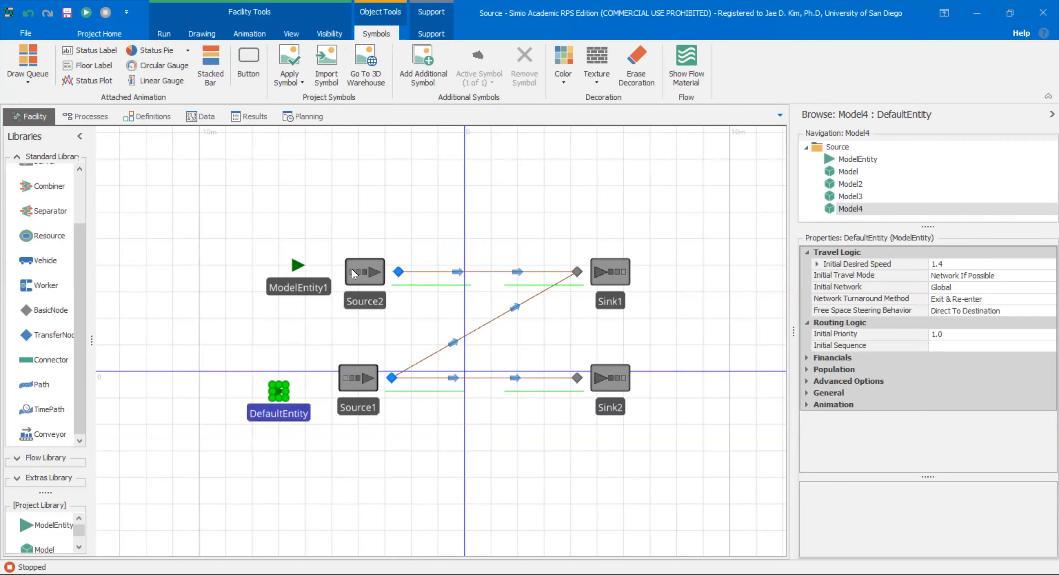
pyautogui.moveTo(285, 295); pyautogui.dragTo(279, 295)
pyautogui.moveTo(287, 414); pyautogui.dragTo(623, 411)
pyautogui.moveTo(312, 441); pyautogui.dragTo(289, 389)
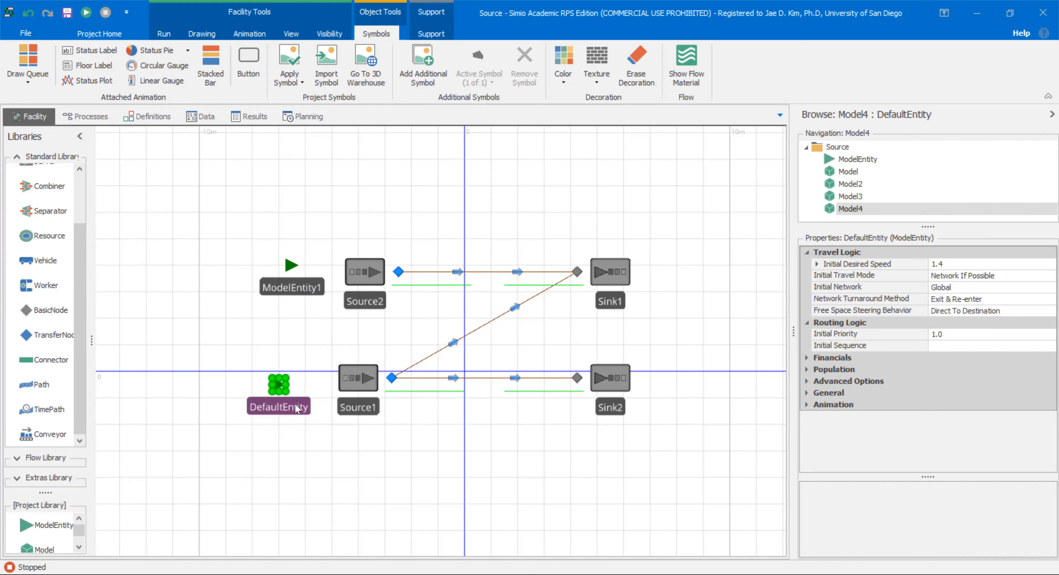
# Set Source2's arrival mode to On Event
pyautogui.click(291, 293)
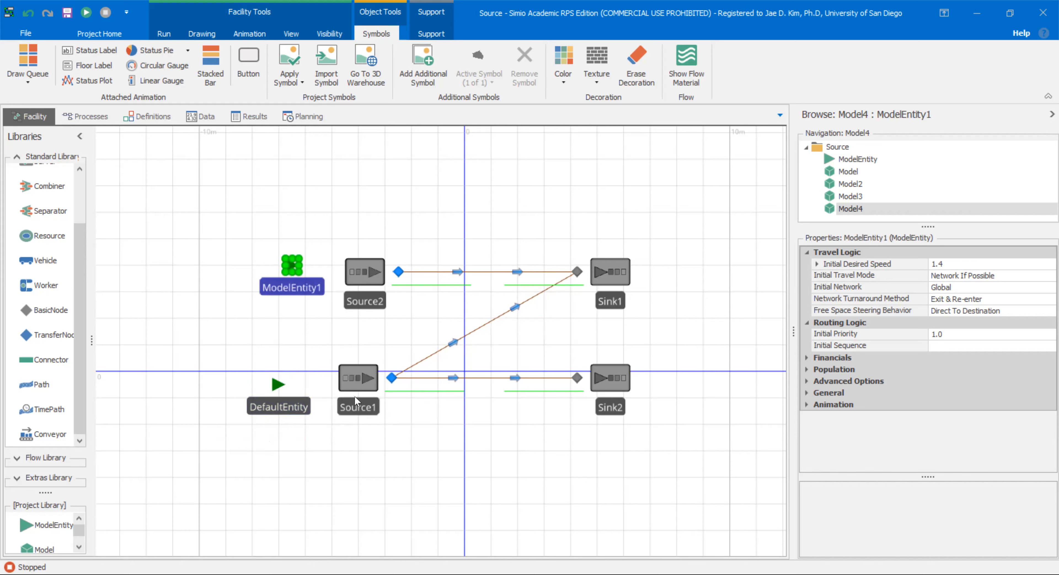
pyautogui.click(357, 388)
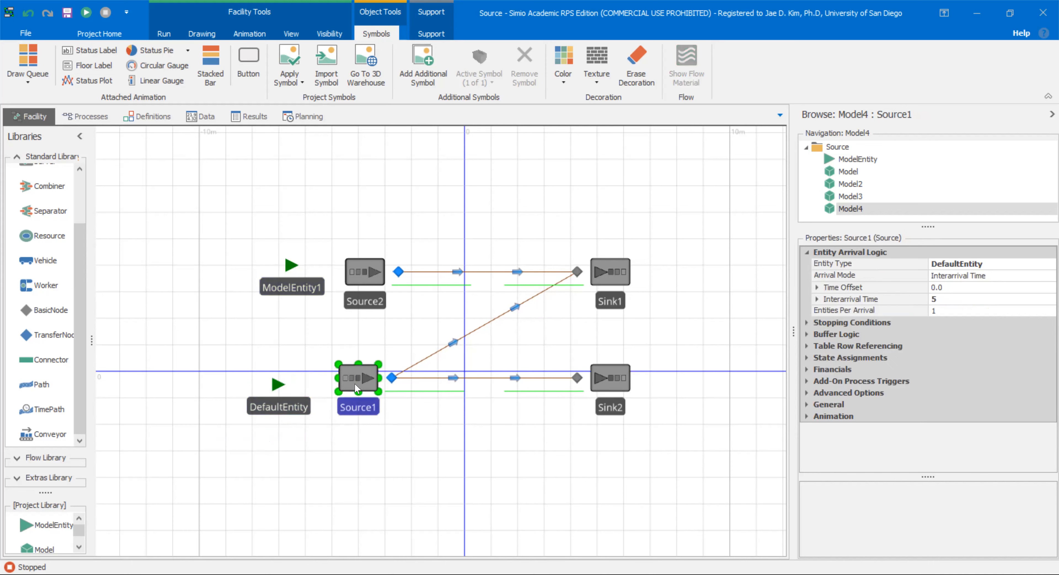
pyautogui.click(367, 272)
pyautogui.click(989, 267)
pyautogui.click(1042, 275)
pyautogui.click(1041, 314)
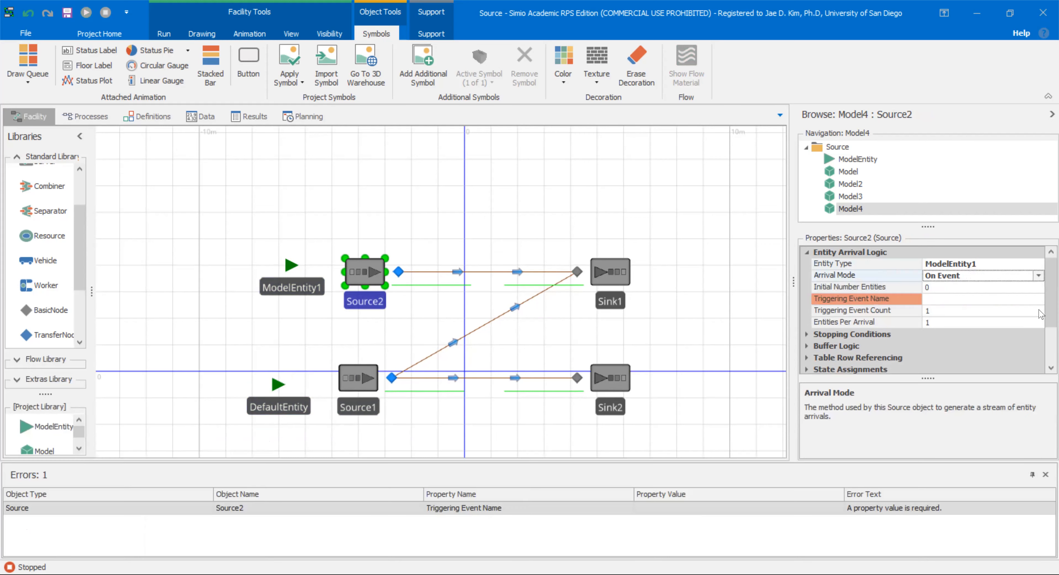
# Add a new user-defined event to Model4's definitions for Source2's triggering event
pyautogui.click(996, 300)
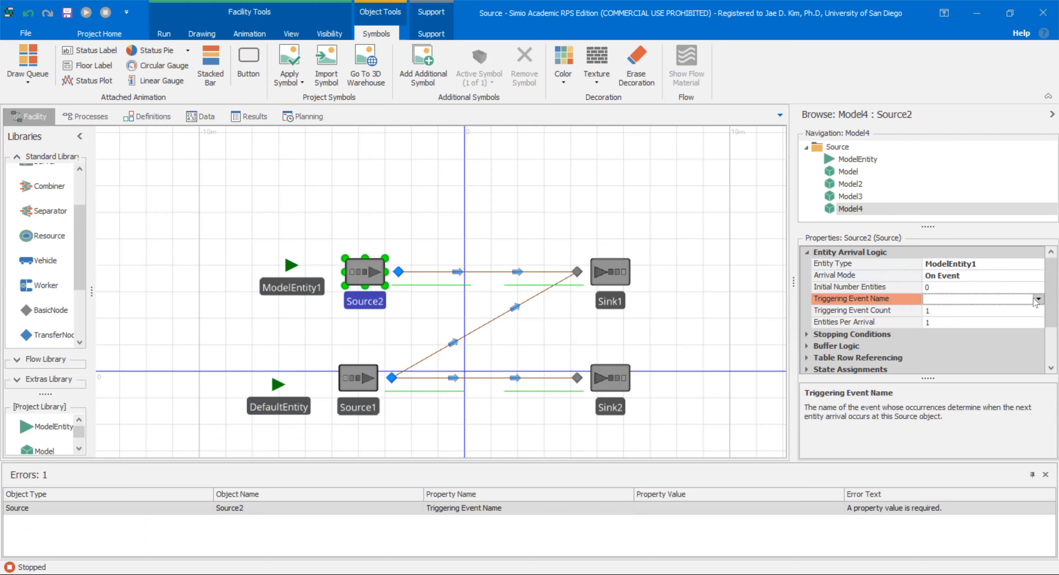
pyautogui.click(568, 329)
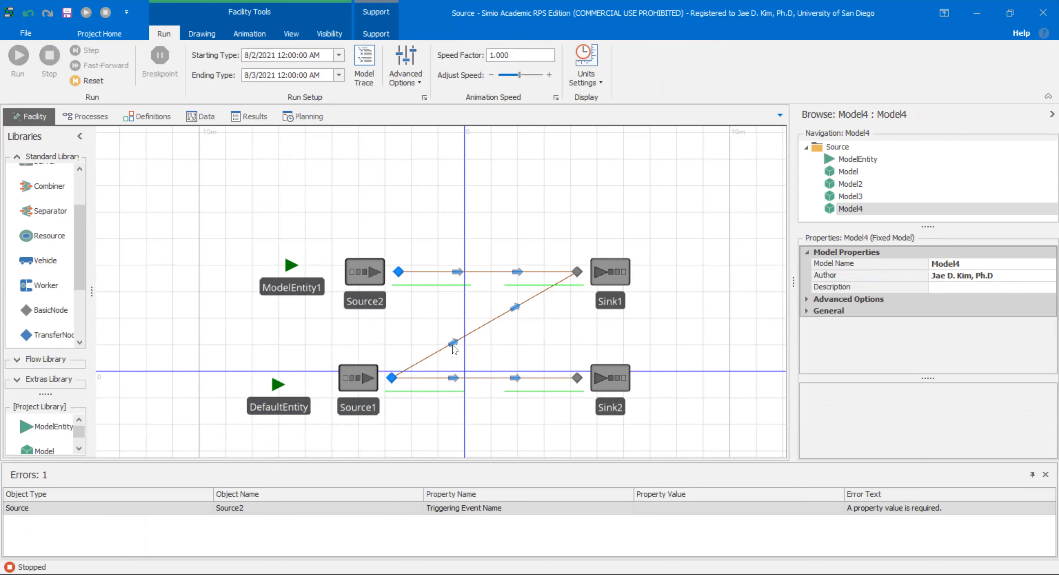
pyautogui.click(146, 124)
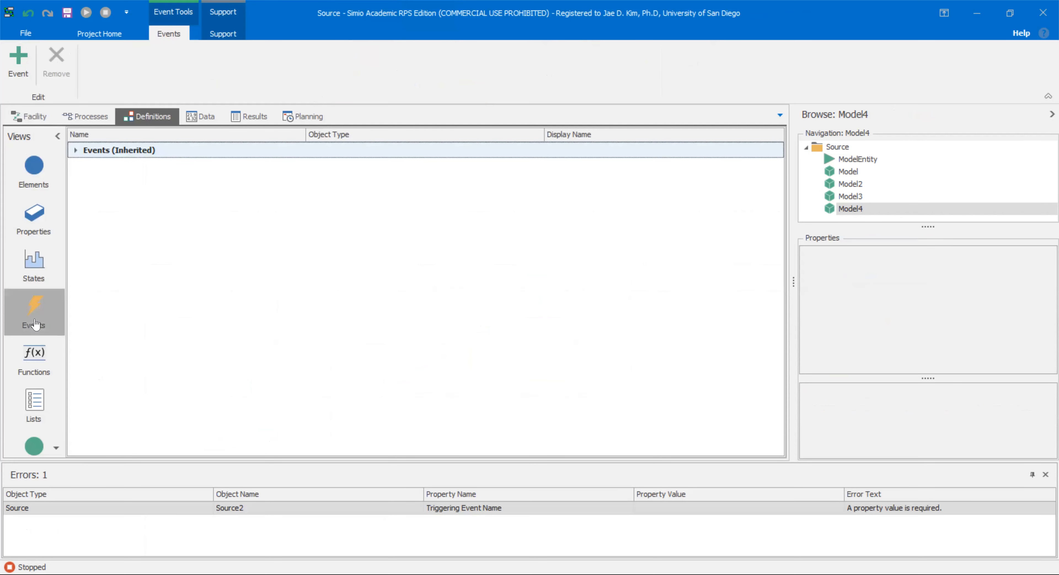
pyautogui.click(14, 74)
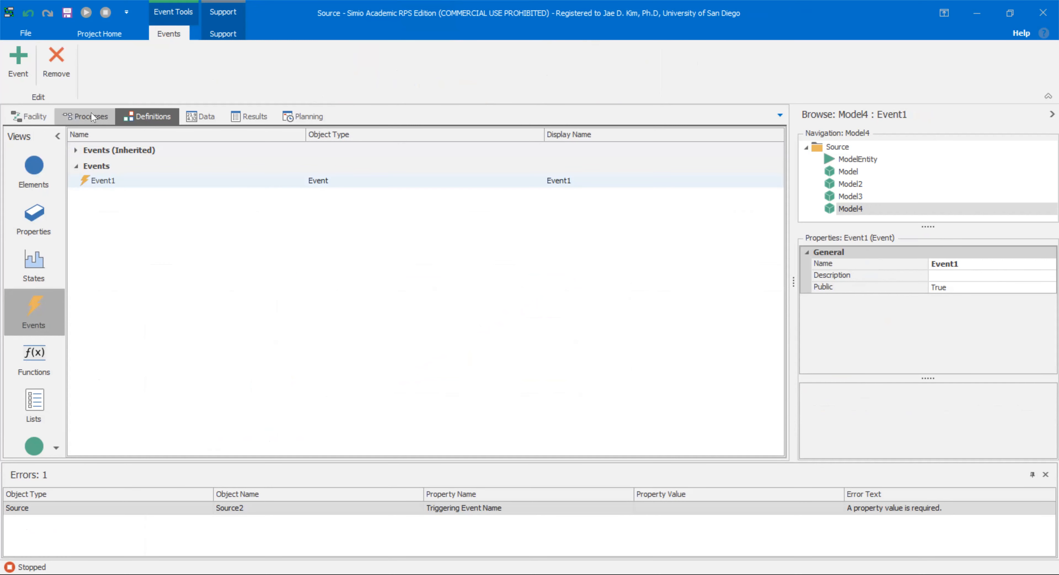
# Set Source2's triggering event name to Event1 in Model4's facility
pyautogui.click(35, 117)
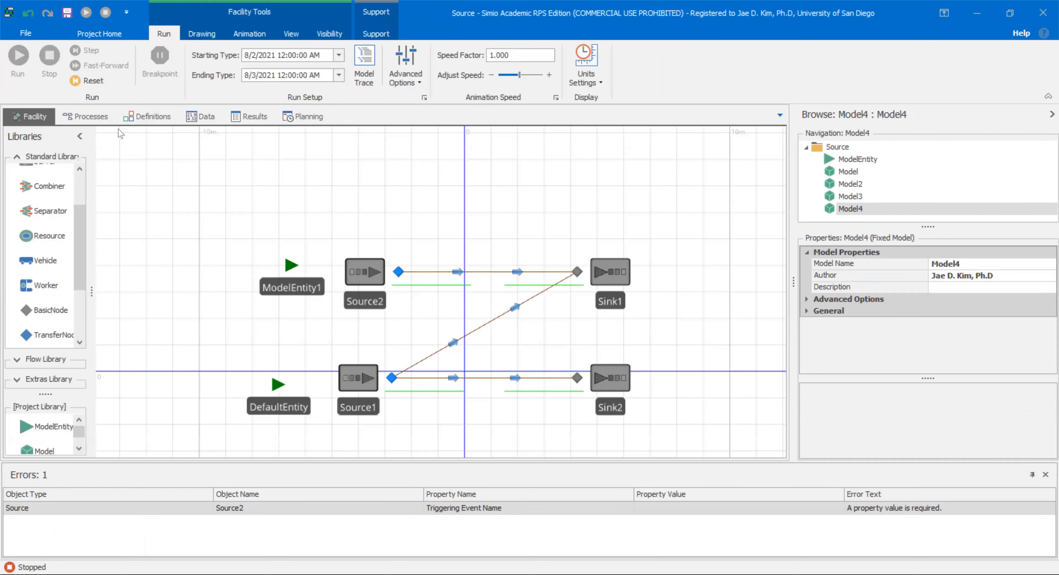
pyautogui.click(484, 328)
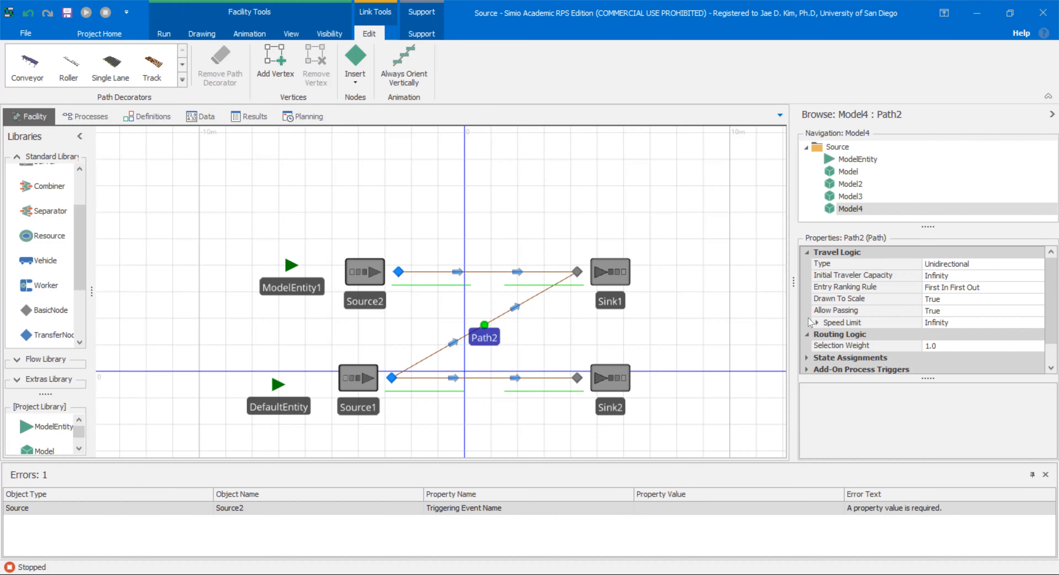
pyautogui.moveTo(962, 381); pyautogui.dragTo(962, 398)
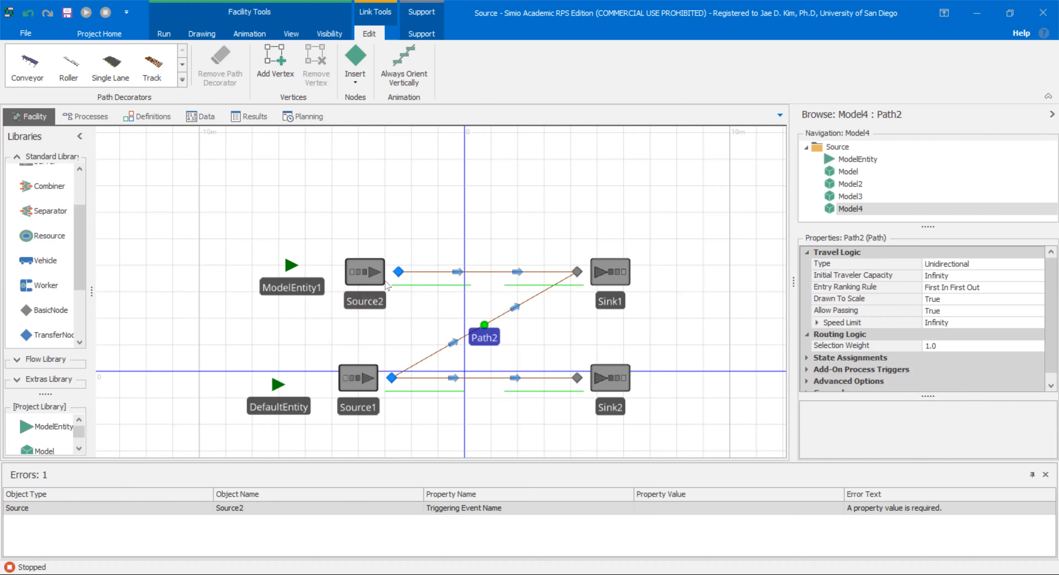
pyautogui.click(375, 274)
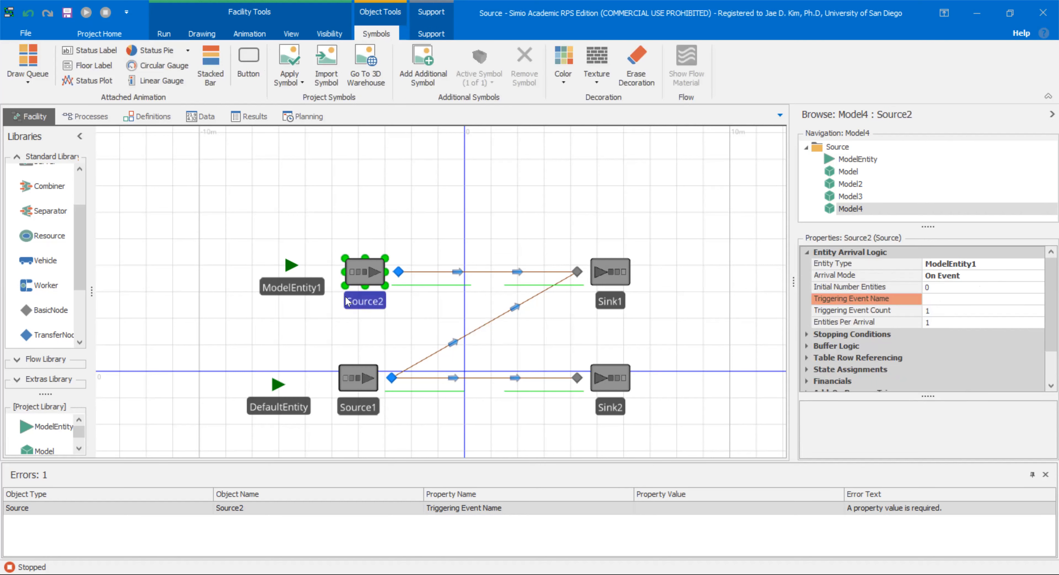
pyautogui.click(1040, 298)
pyautogui.click(1038, 299)
pyautogui.scroll(-3, 1043, 349)
pyautogui.scroll(-3, 1043, 354)
pyautogui.scroll(5, 1041, 346)
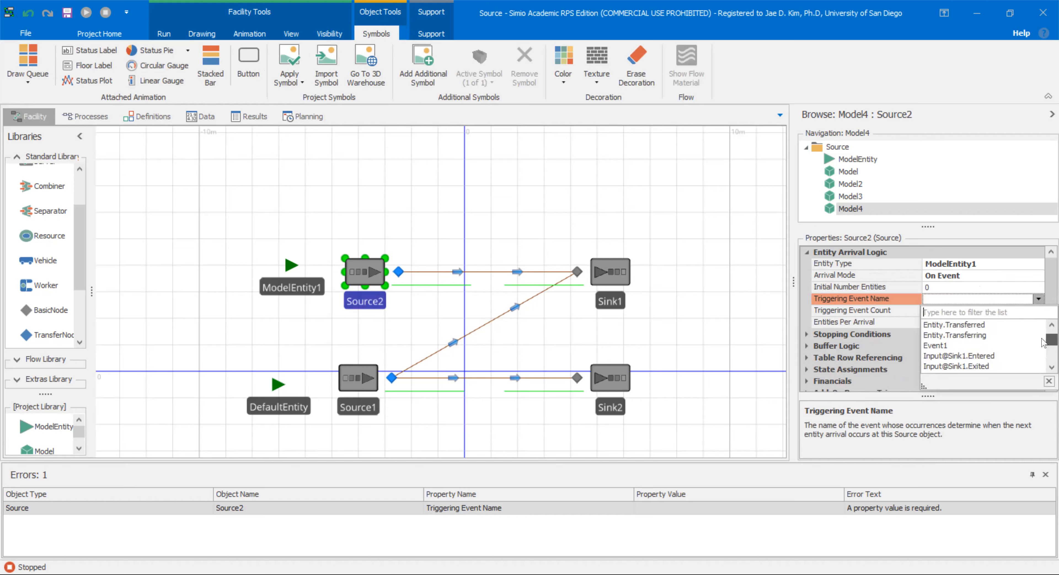
pyautogui.click(1020, 348)
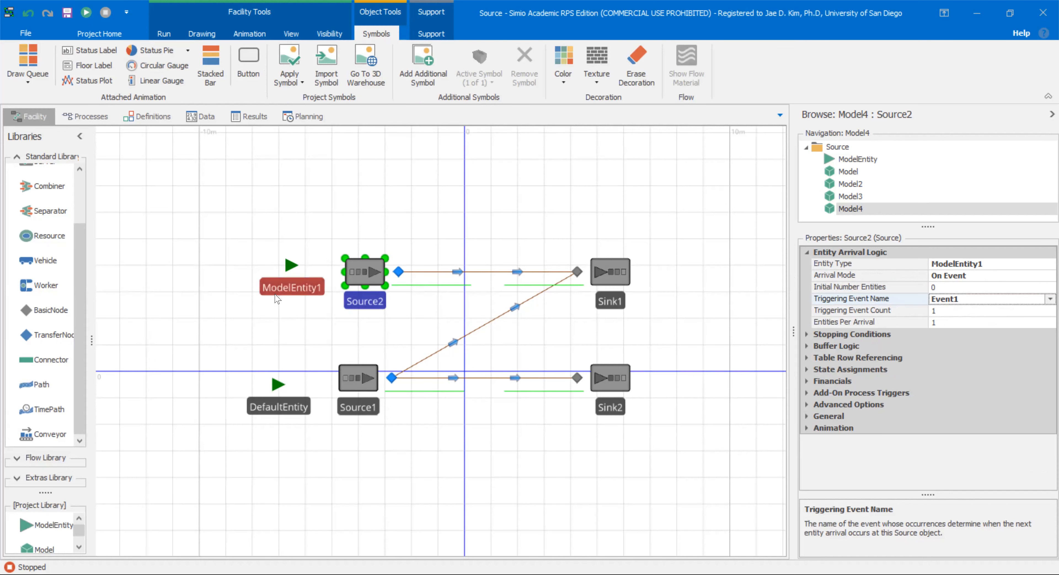
# Run Model4 briefly at the existing speed, pause it and stop the simulation
pyautogui.click(244, 255)
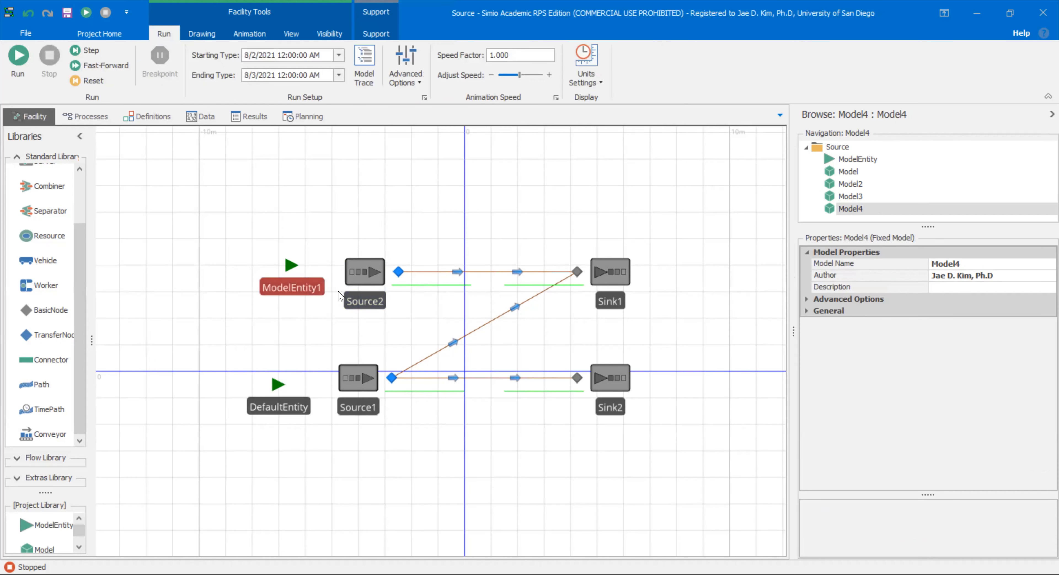
pyautogui.click(20, 58)
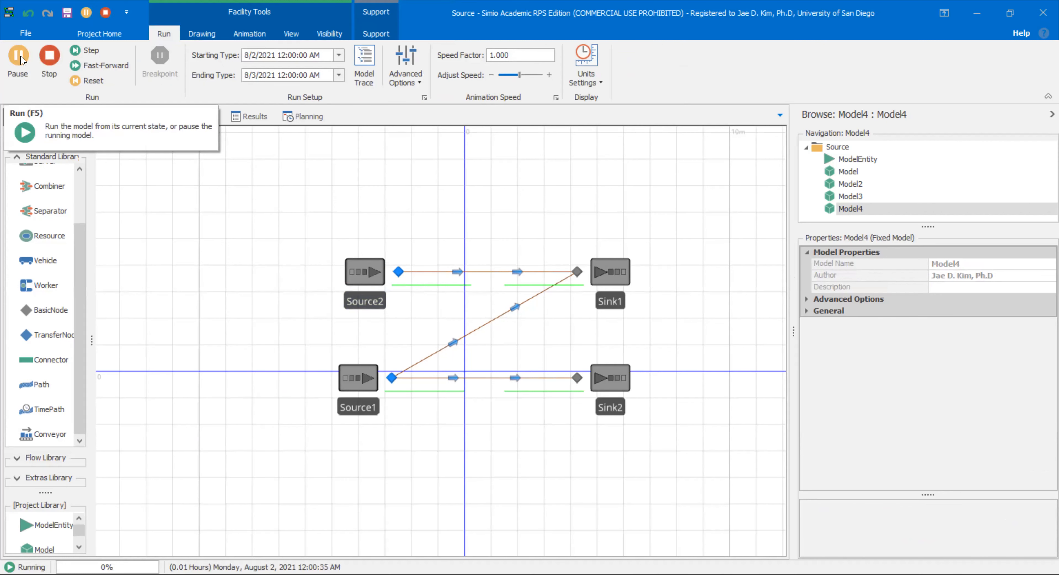
pyautogui.click(20, 58)
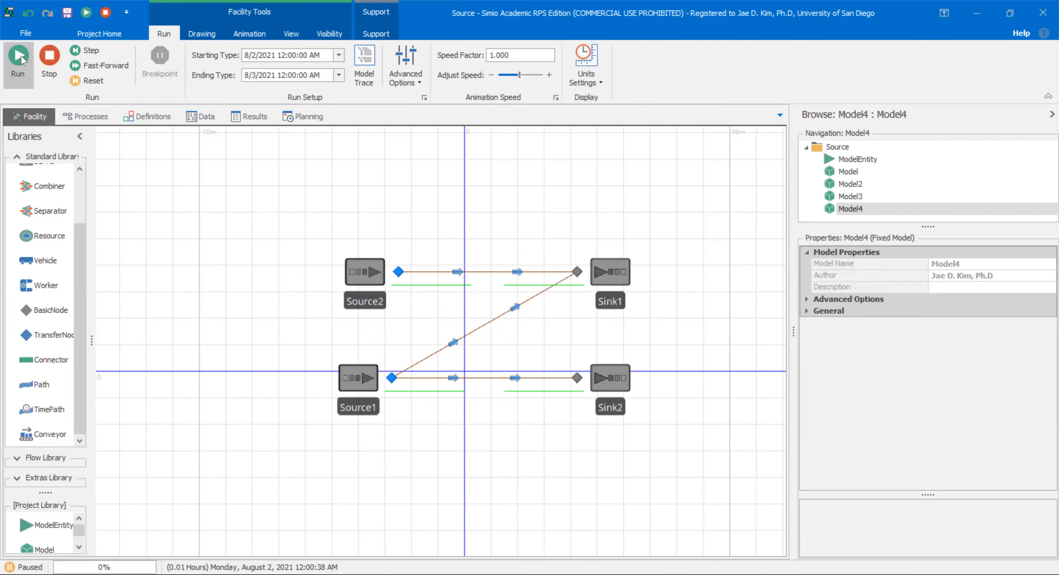
pyautogui.click(44, 57)
# Set the animation speed factor to 20, run Model4 briefly and stop it
pyautogui.click(514, 54)
pyautogui.write('15')
pyautogui.press('Return')
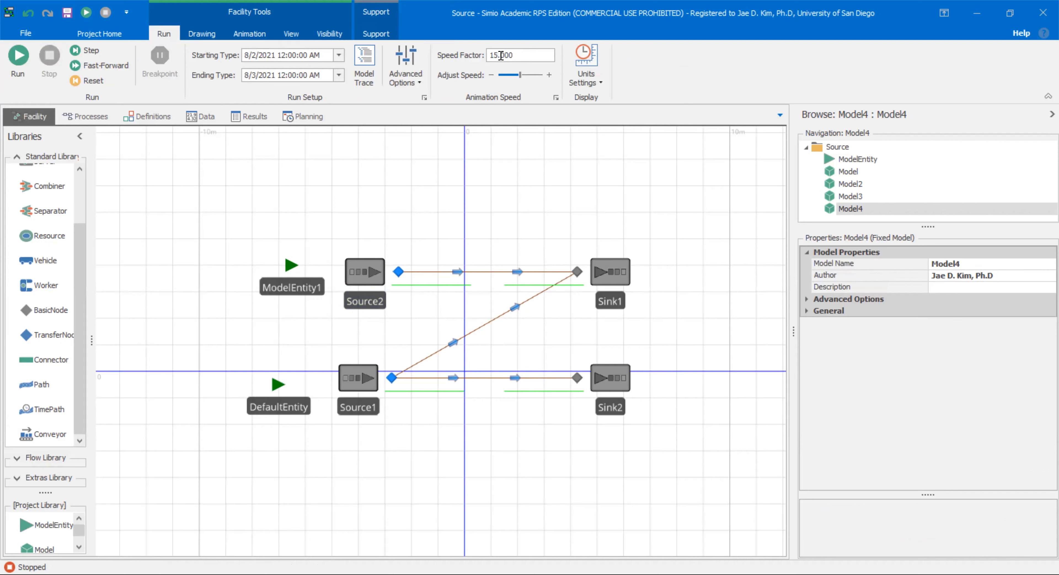
pyautogui.click(492, 55)
pyautogui.write('20')
pyautogui.press('Return')
pyautogui.click(21, 68)
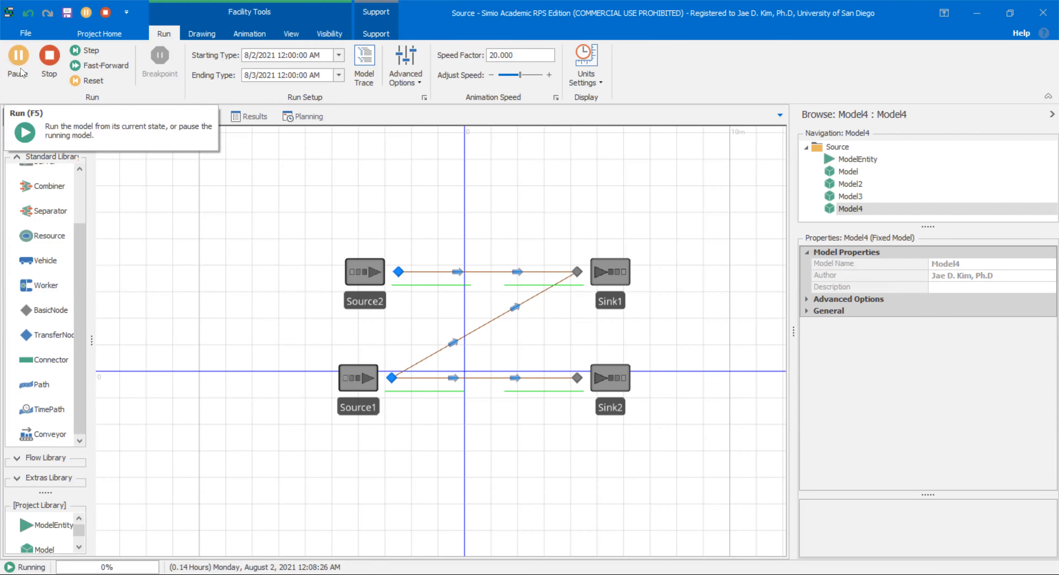
pyautogui.click(48, 58)
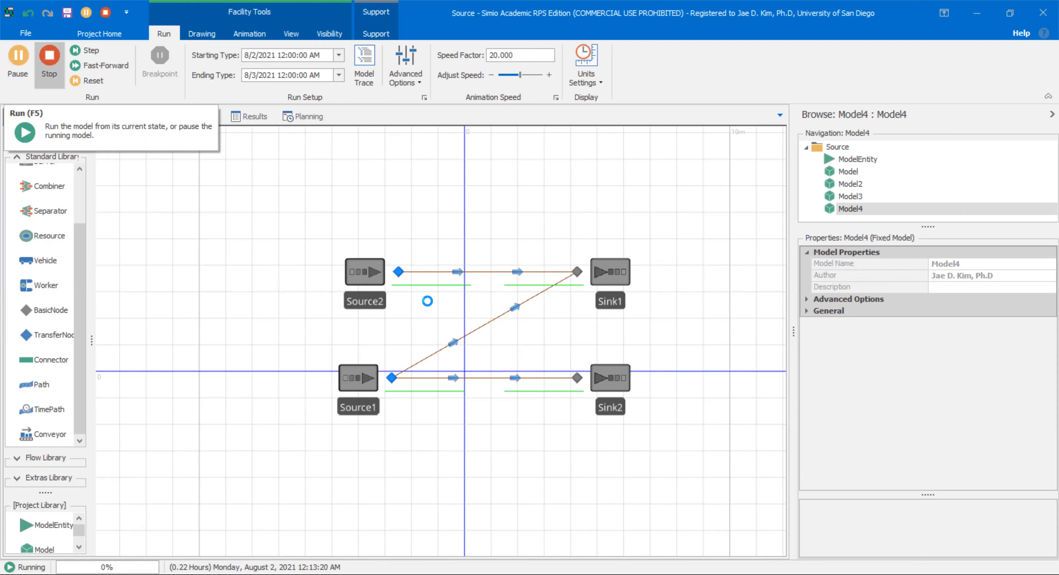
# For Path1, Path2 and Path3 together, set Drawn To Scale to False and the logical length to 1000 meters
pyautogui.click(515, 273)
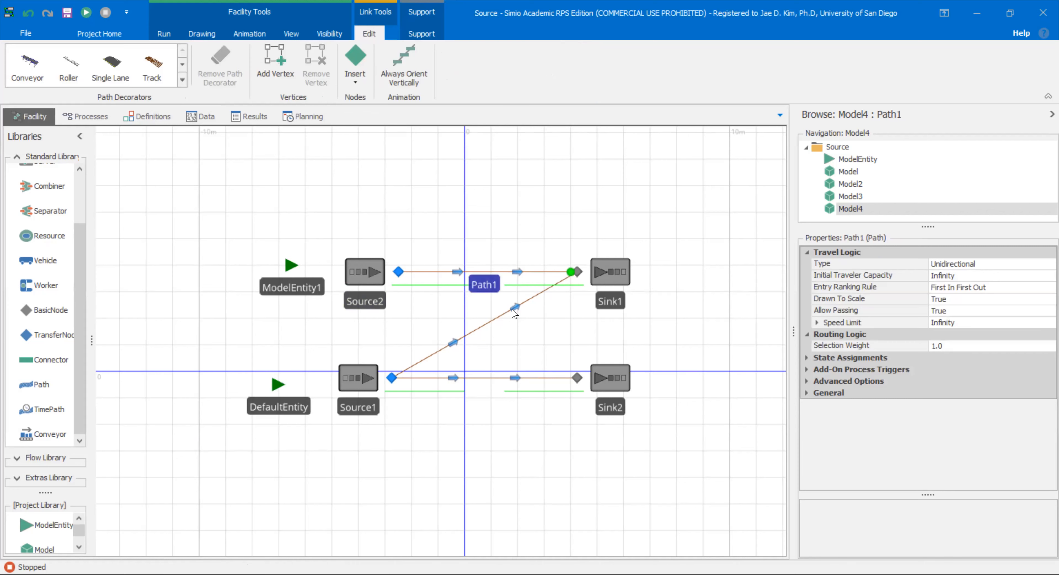
pyautogui.keyDown('ctrl'); pyautogui.click(513, 311); pyautogui.keyUp('ctrl')
pyautogui.keyDown('ctrl'); pyautogui.click(513, 378); pyautogui.keyUp('ctrl')
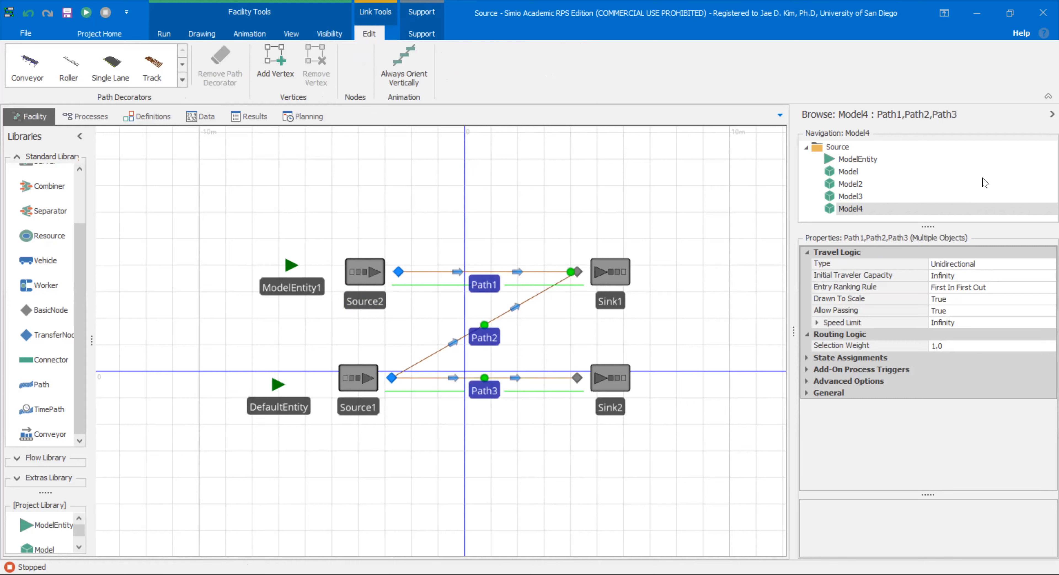
pyautogui.click(1032, 300)
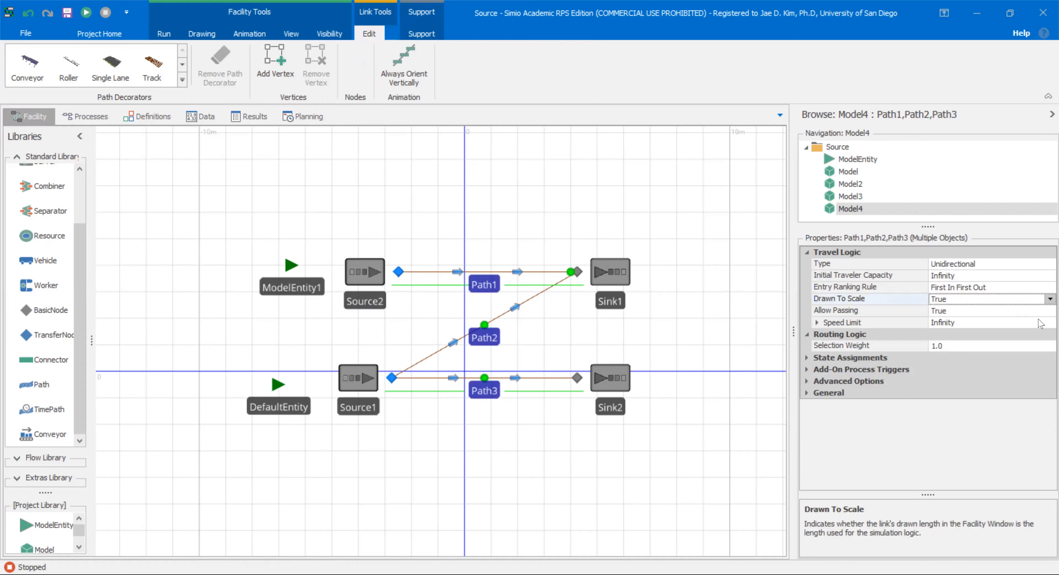
pyautogui.click(1044, 301)
pyautogui.click(1044, 301)
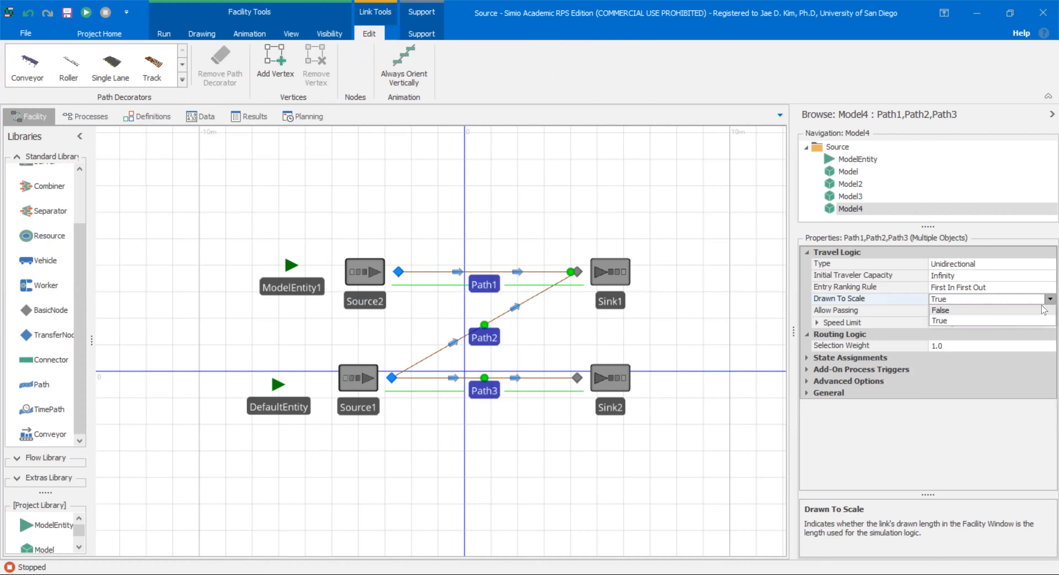
pyautogui.click(1044, 309)
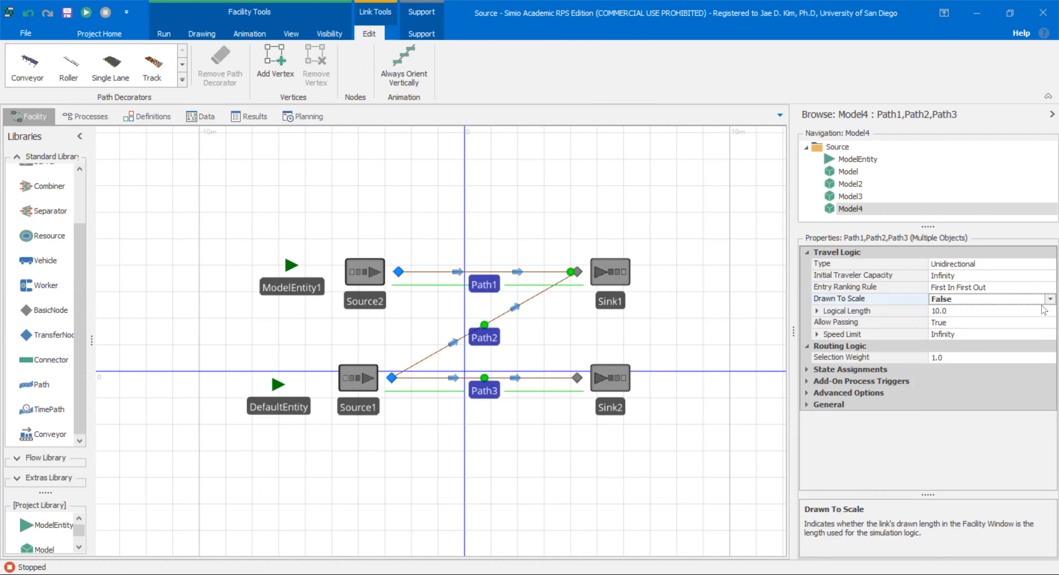
pyautogui.click(965, 311)
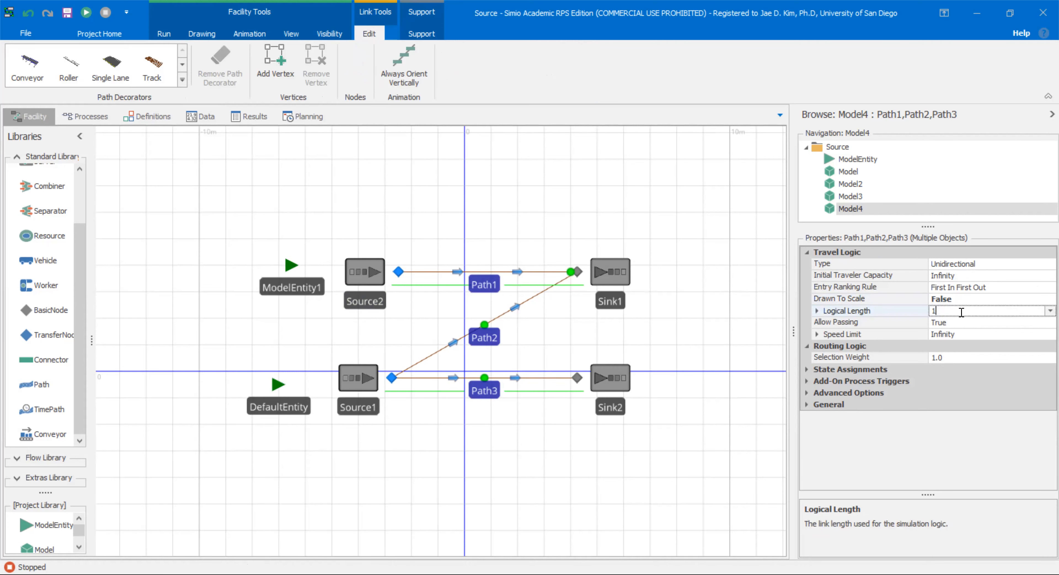
pyautogui.press('Return')
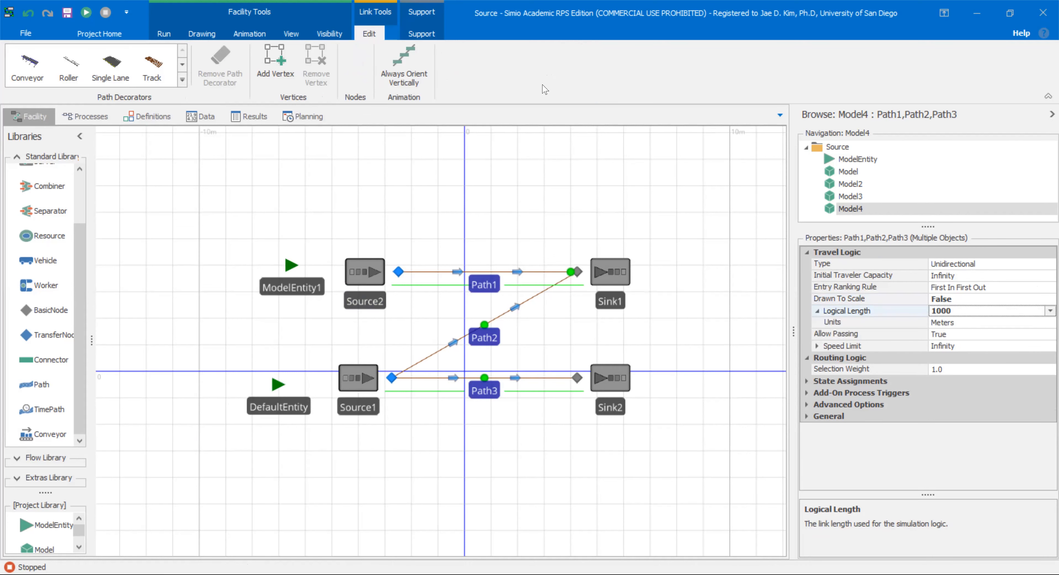
# Run Model4 to watch entities travel the paths, stop it, and review Source2's arrival settings
pyautogui.click(251, 183)
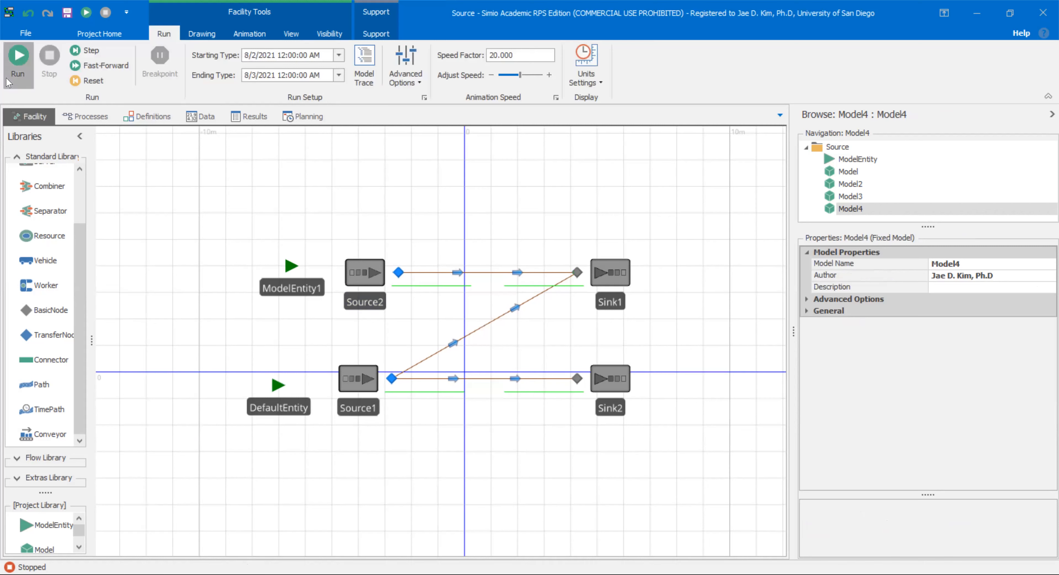
pyautogui.click(14, 69)
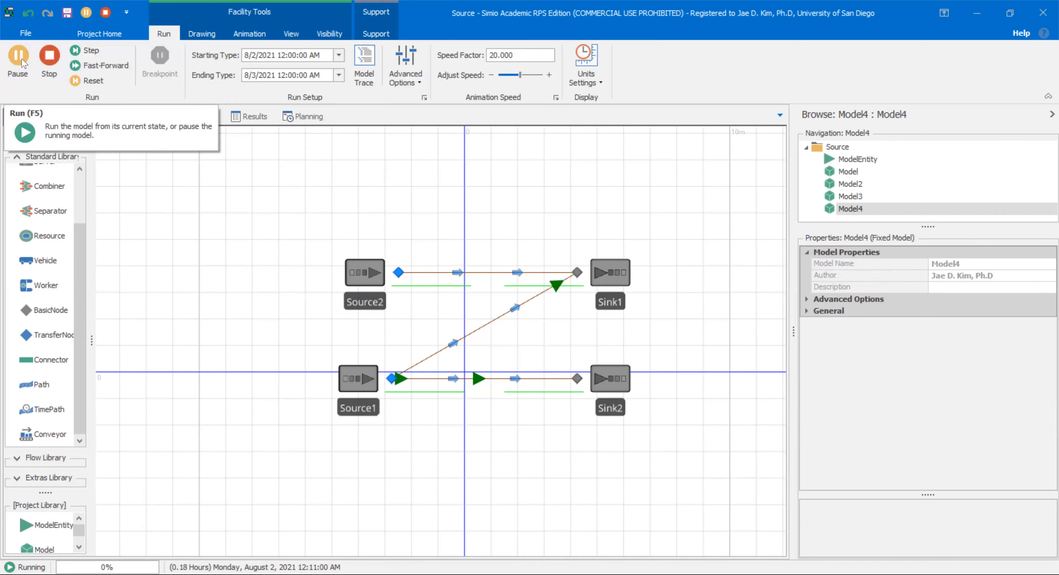
pyautogui.click(48, 56)
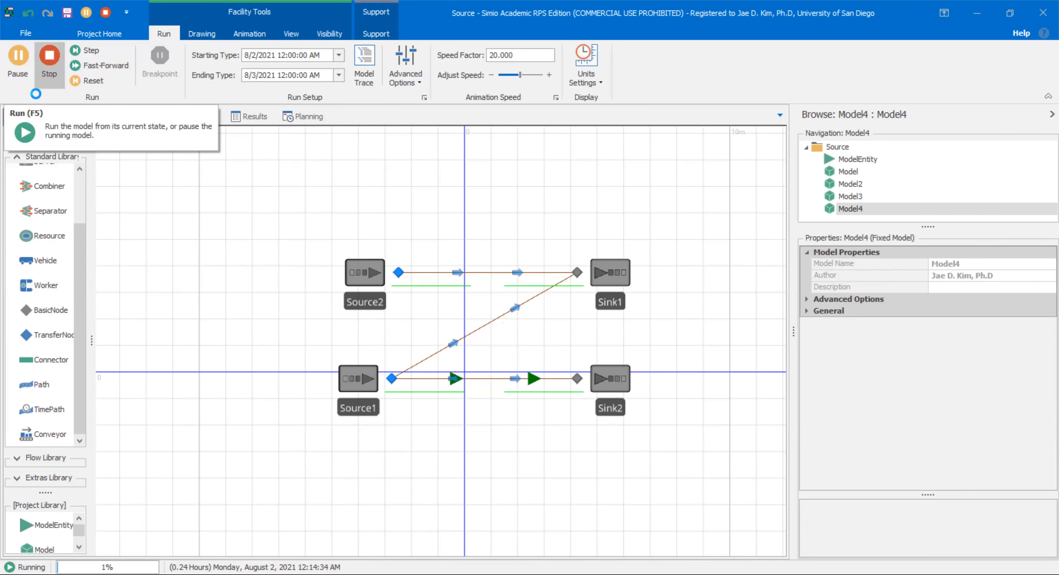
pyautogui.click(364, 272)
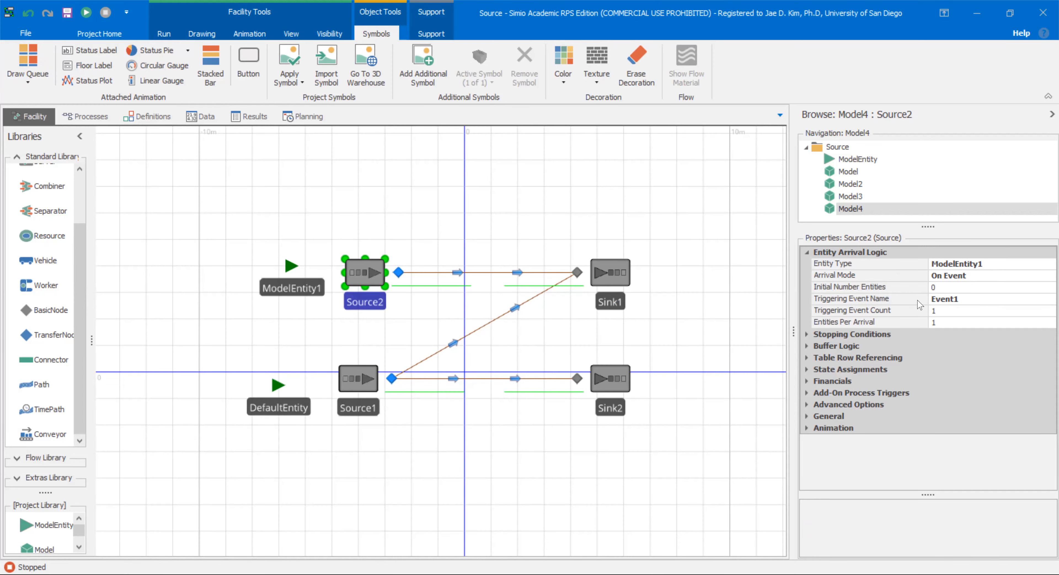
pyautogui.click(219, 235)
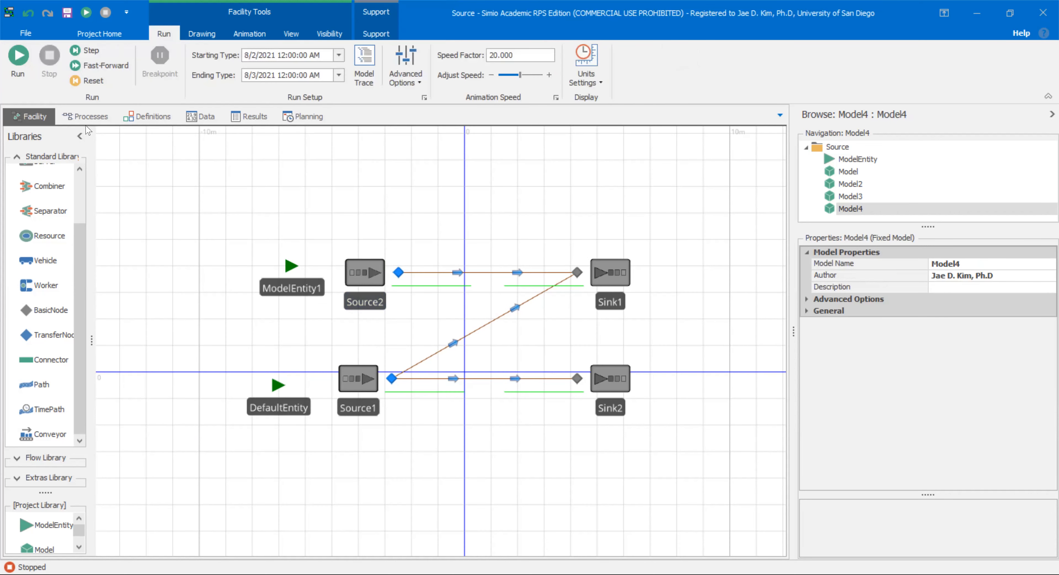
# Create an add-on process for the Exited trigger of Path2, the diagonal path from Source1 to Sink1
pyautogui.click(453, 344)
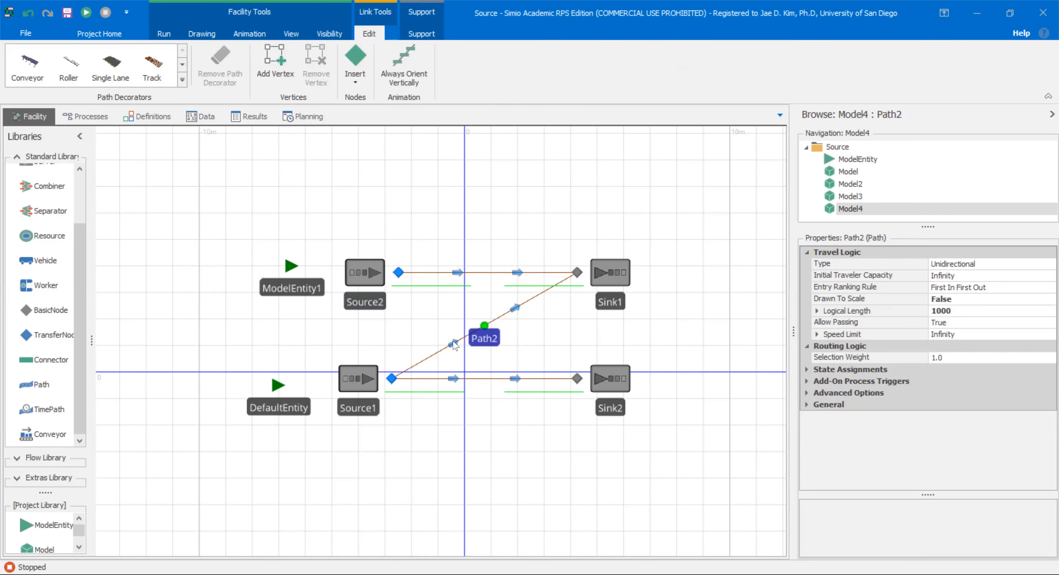
pyautogui.click(805, 382)
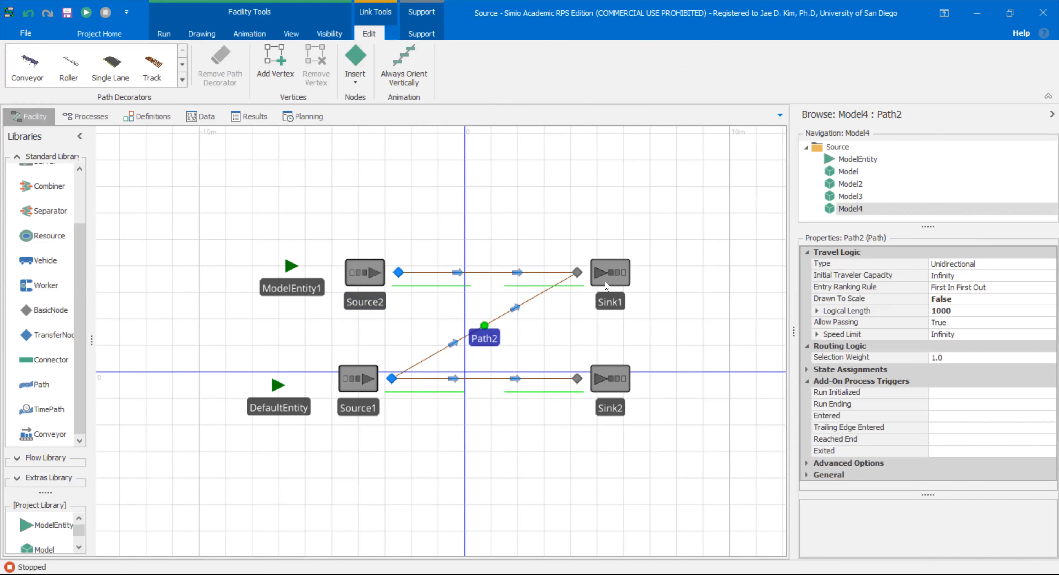
pyautogui.click(843, 453)
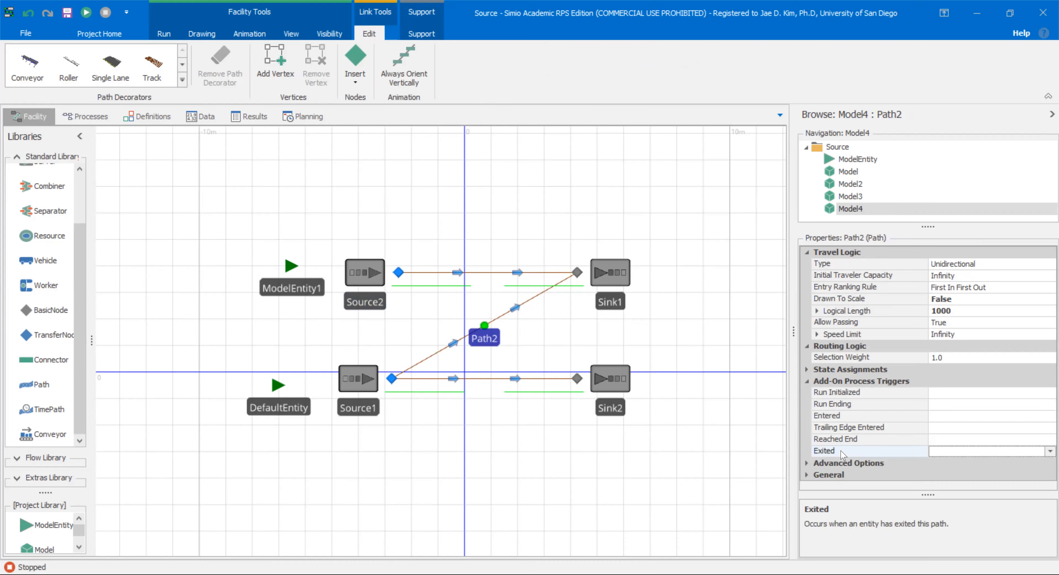
pyautogui.doubleClick(843, 453)
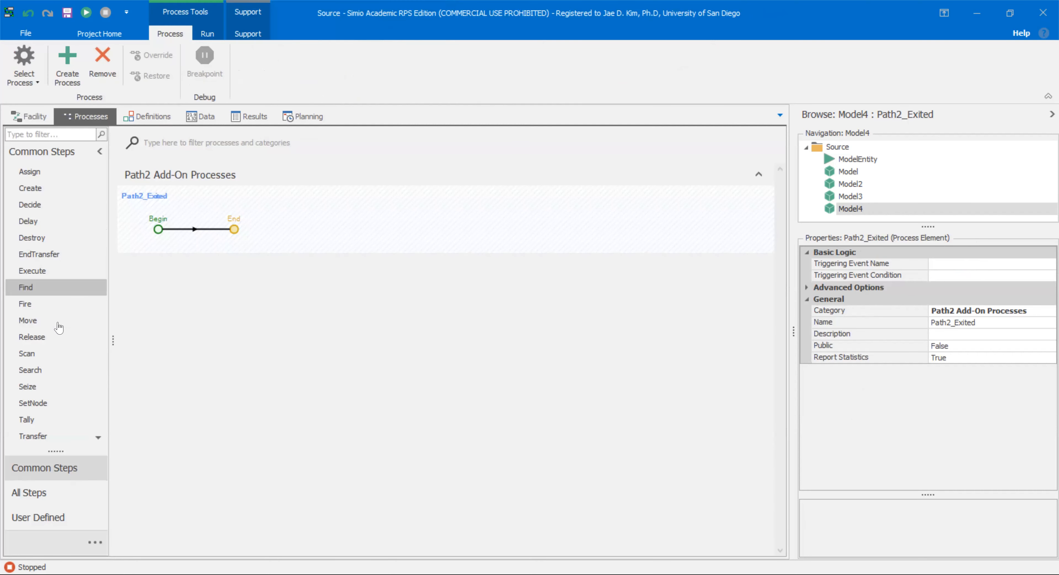
# Add a Fire step to Path2's Exited process and set its event name to Event1
pyautogui.moveTo(49, 305); pyautogui.dragTo(253, 229)
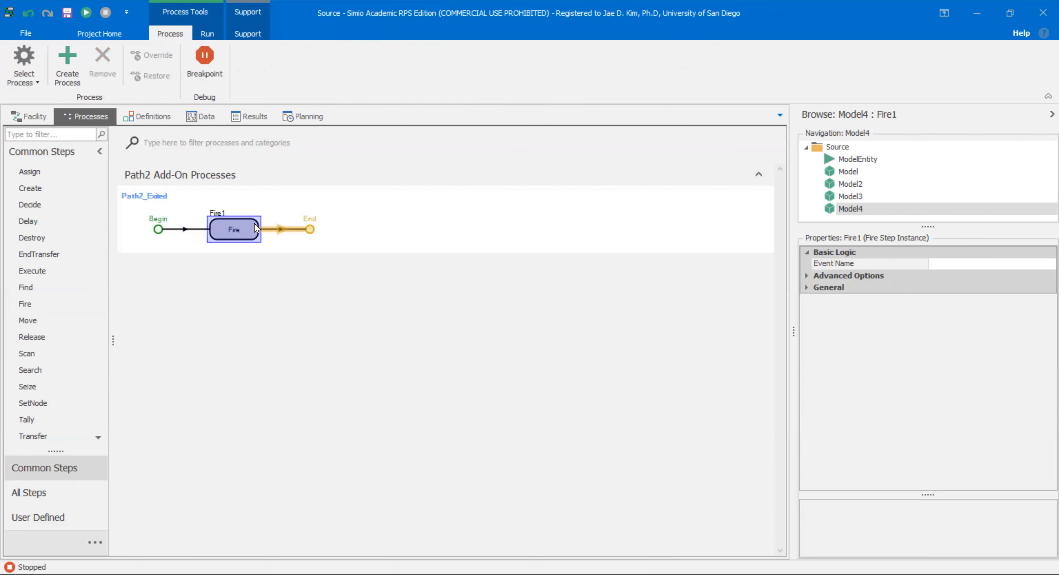
pyautogui.click(1044, 264)
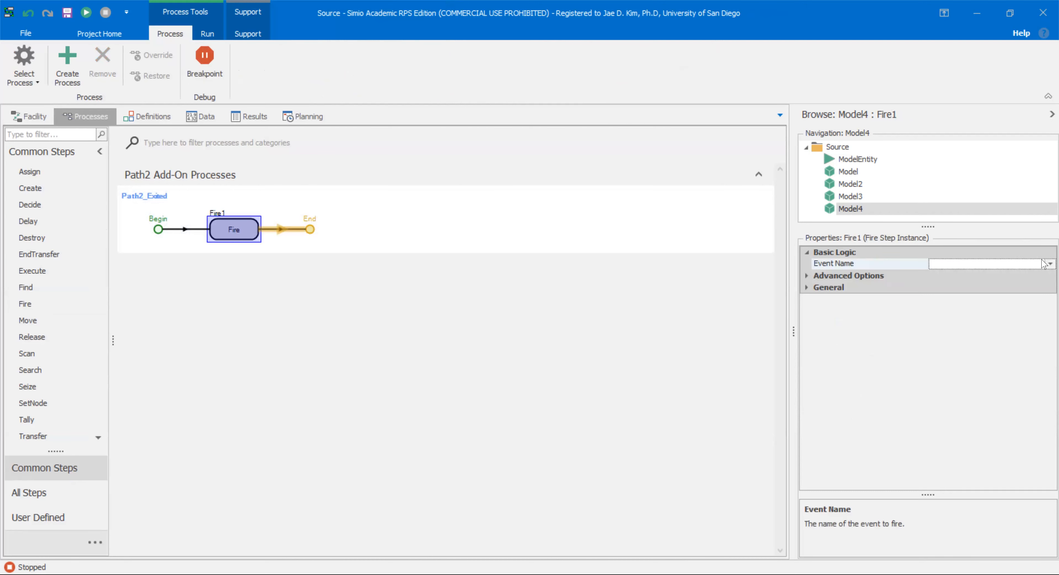
pyautogui.click(981, 303)
pyautogui.click(146, 211)
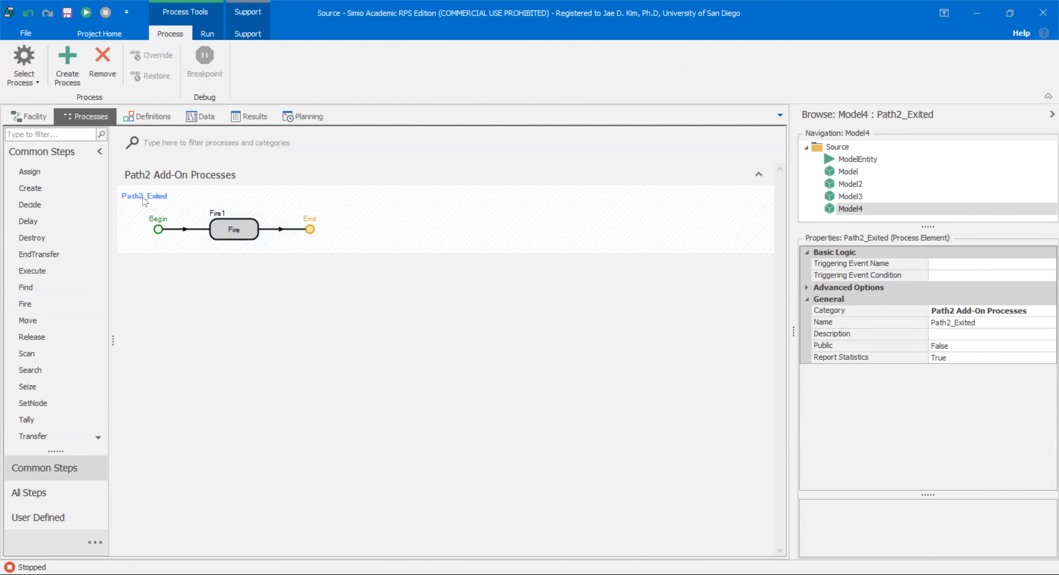
pyautogui.click(225, 229)
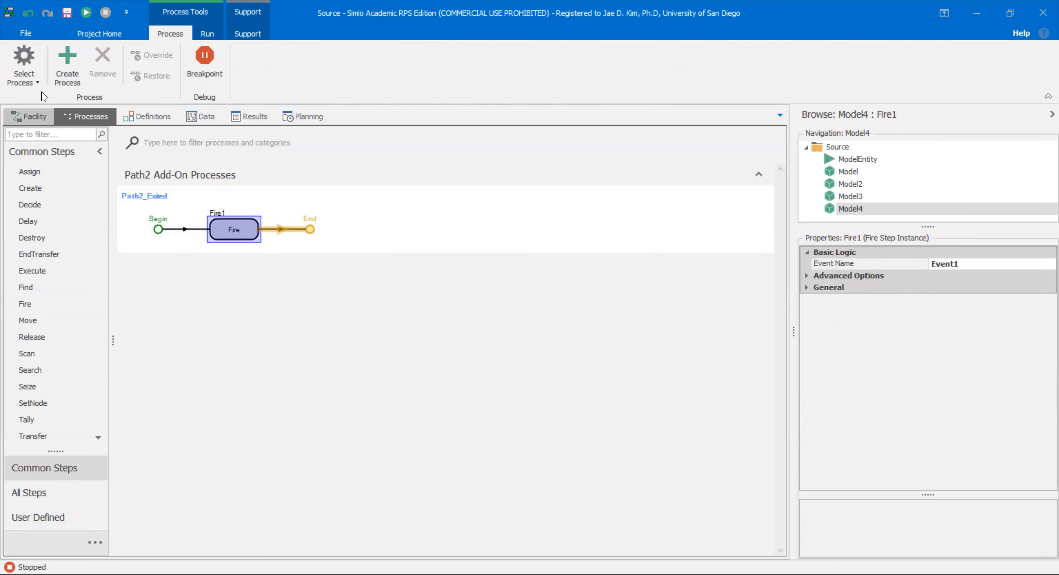
# Return to Model4's facility, check Source2's event-based arrival settings and run the model
pyautogui.click(31, 117)
pyautogui.click(359, 277)
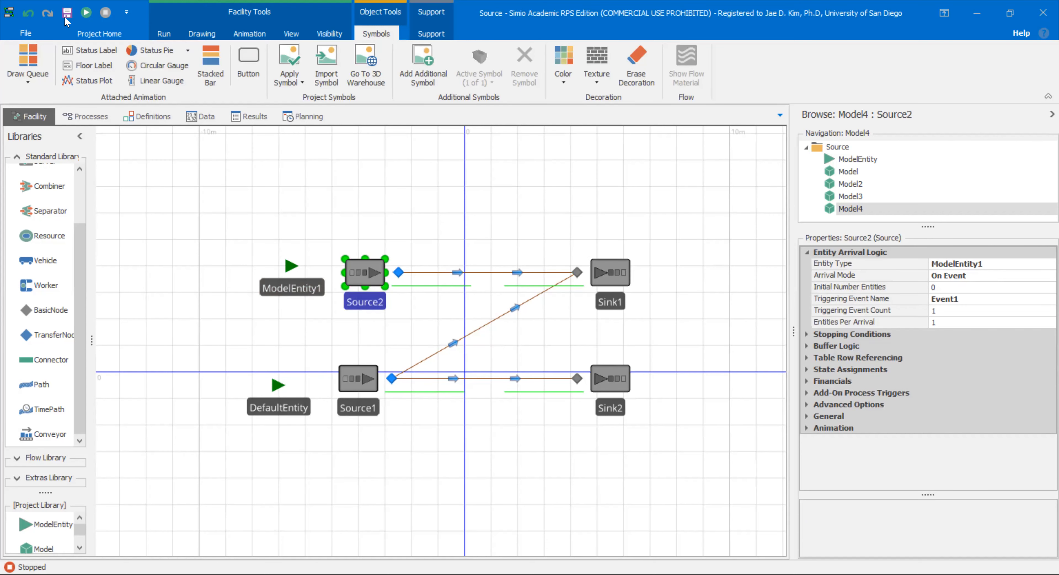
pyautogui.click(84, 14)
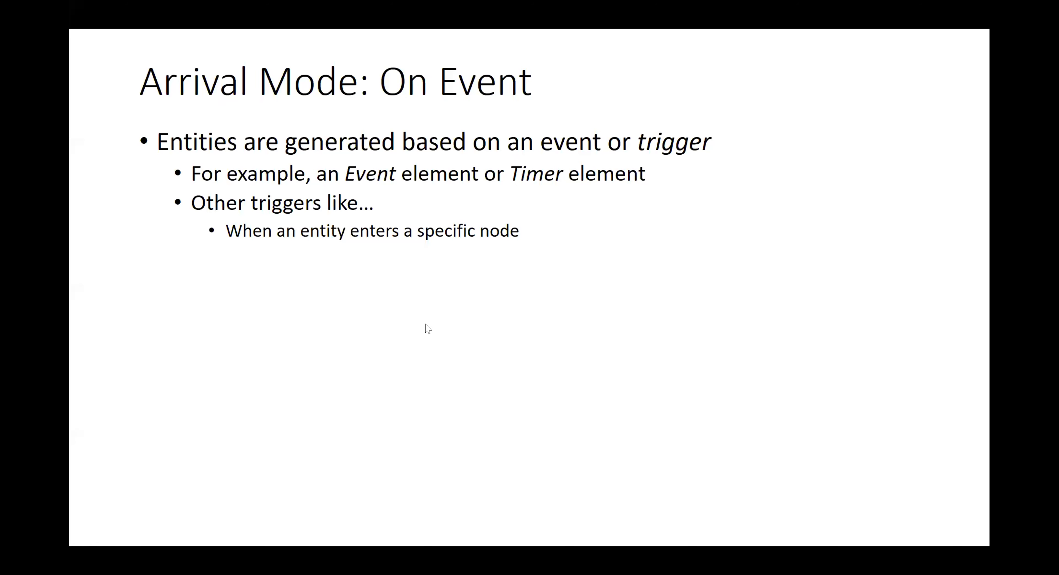
pyautogui.click(429, 324)
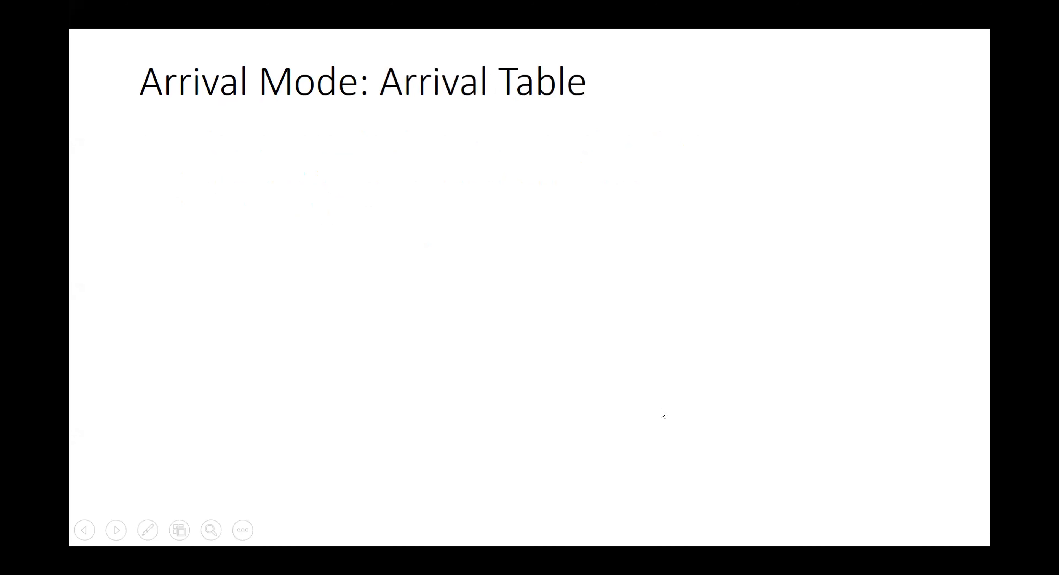
pyautogui.click(491, 278)
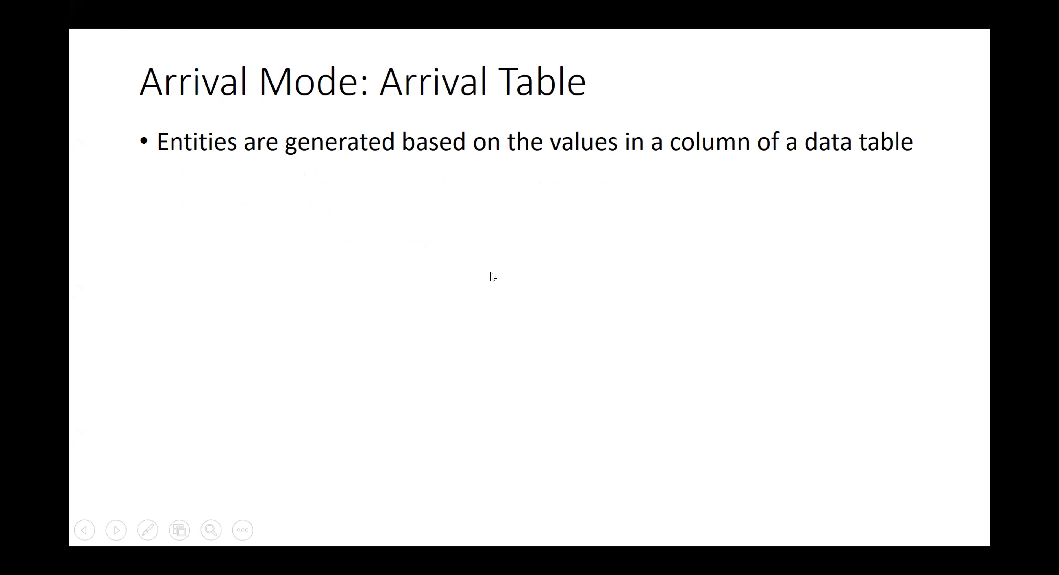
pyautogui.click(490, 272)
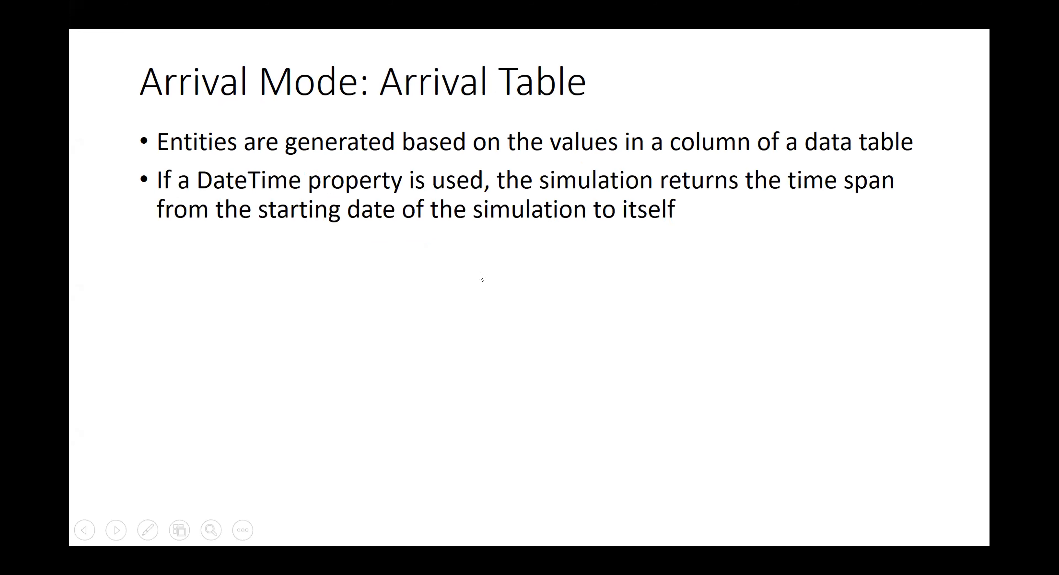
pyautogui.click(464, 289)
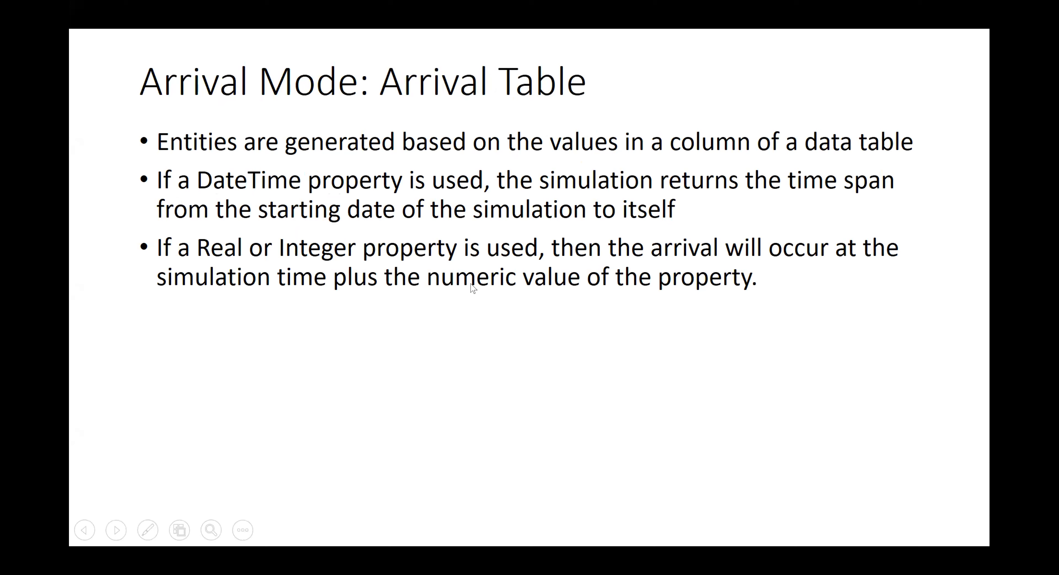
pyautogui.click(384, 261)
pyautogui.press('Left')
# Switch to Simio, open Model3 and set Source1's arrival mode to Arrival Table
pyautogui.hotkey('alt', 'Tab')
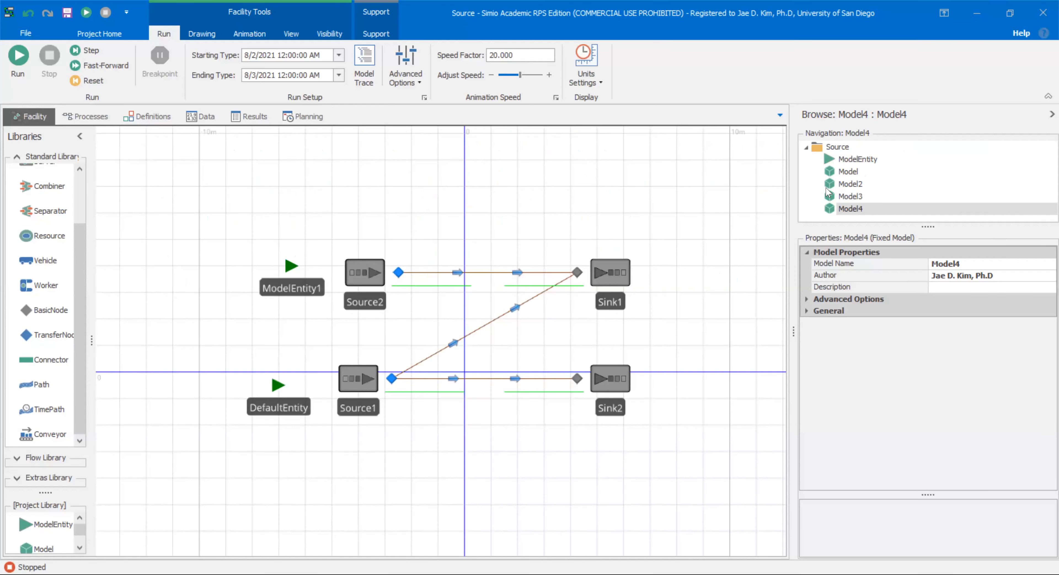
pyautogui.click(861, 195)
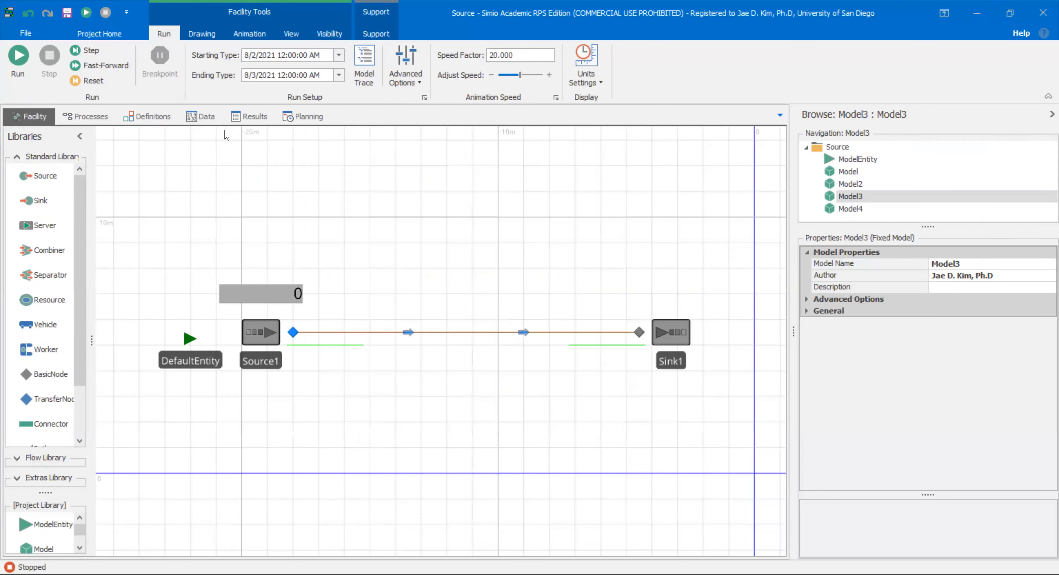
pyautogui.click(209, 123)
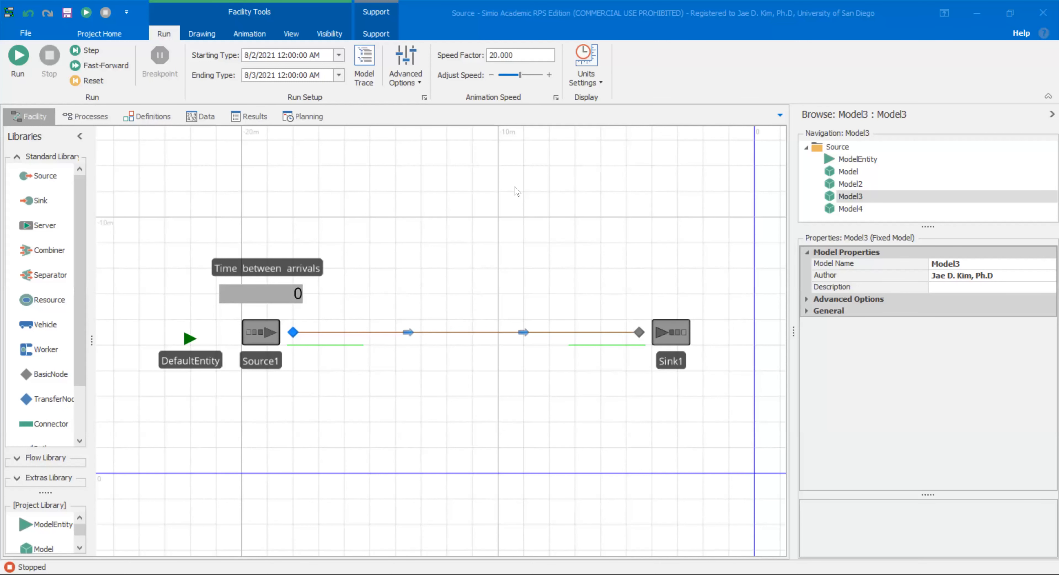
pyautogui.click(273, 332)
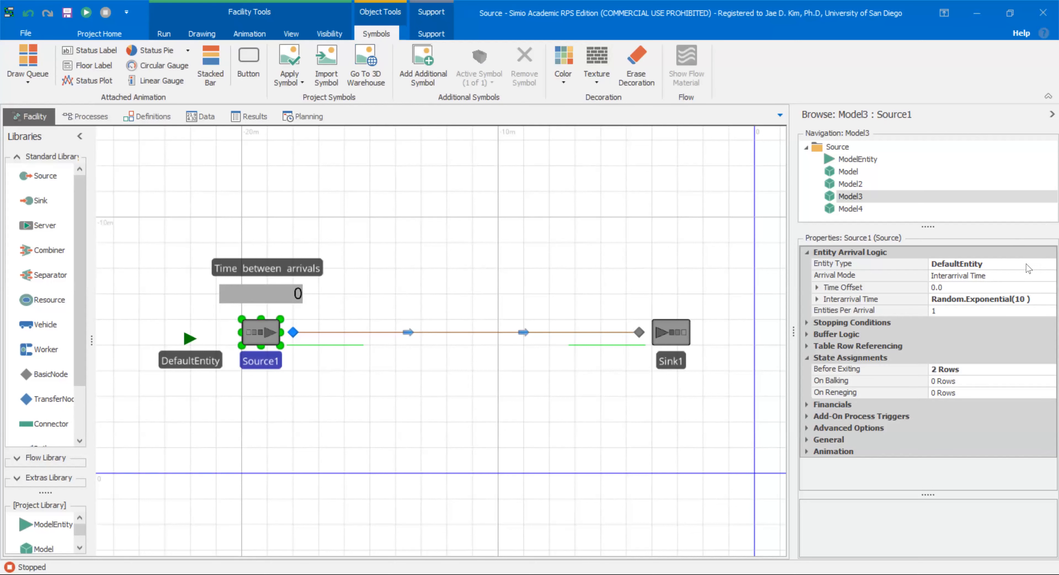
pyautogui.click(1044, 276)
pyautogui.click(1048, 276)
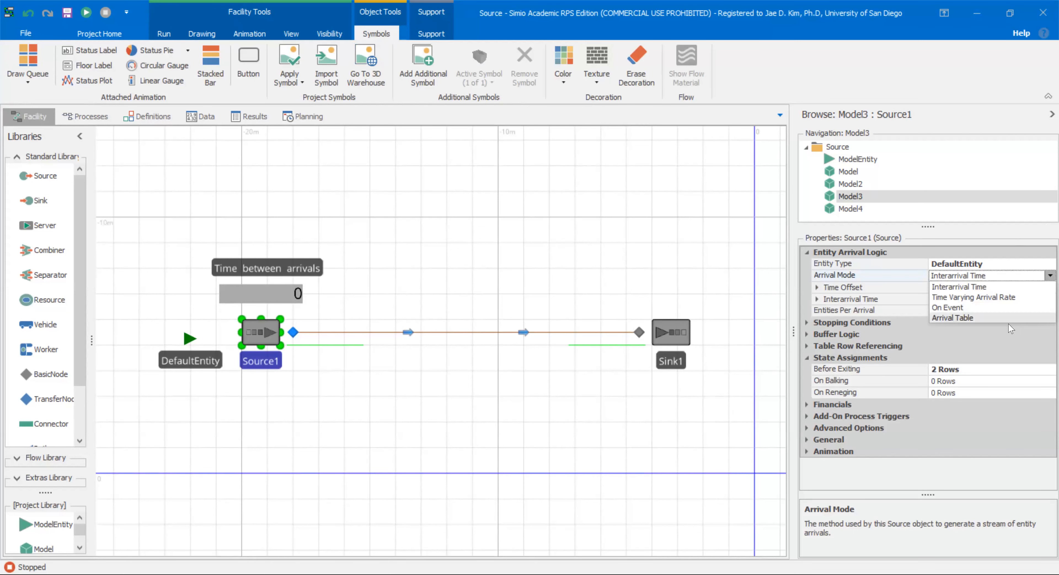
pyautogui.click(1043, 276)
pyautogui.click(1043, 275)
pyautogui.click(983, 319)
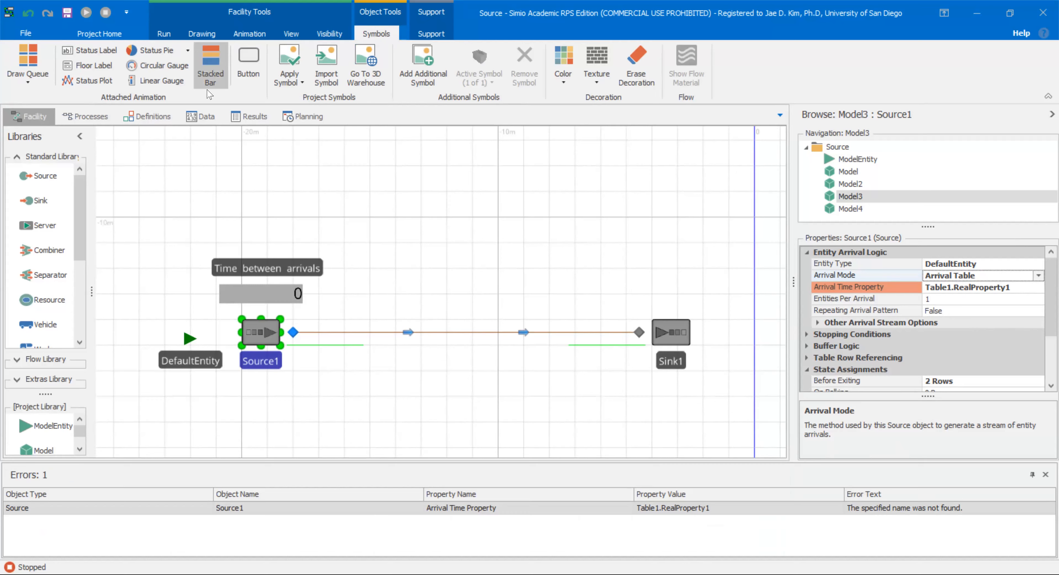
# Add a data table to Model3 with a DateTime property column and a Real property column
pyautogui.click(191, 122)
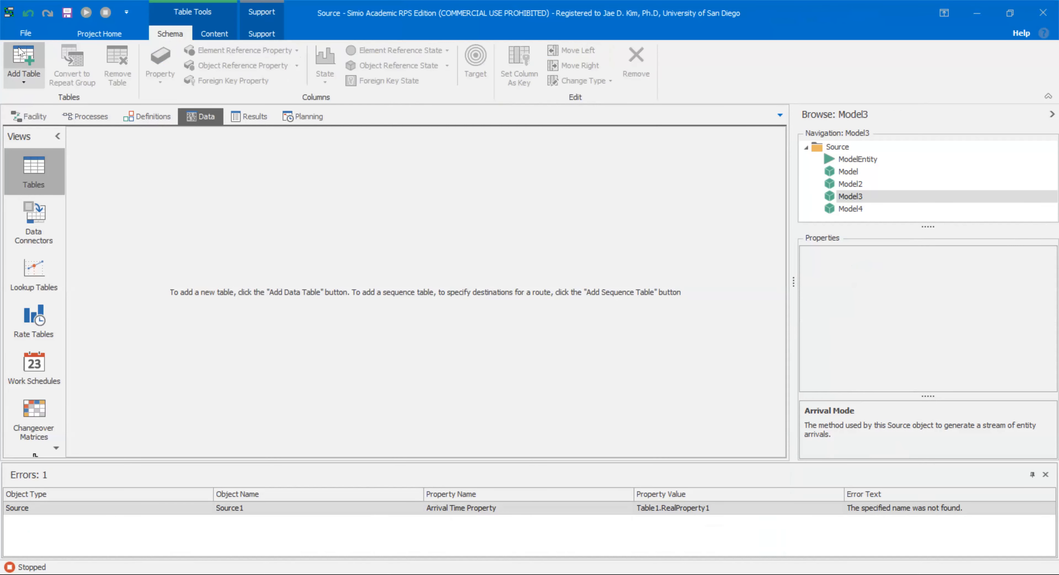
pyautogui.click(18, 57)
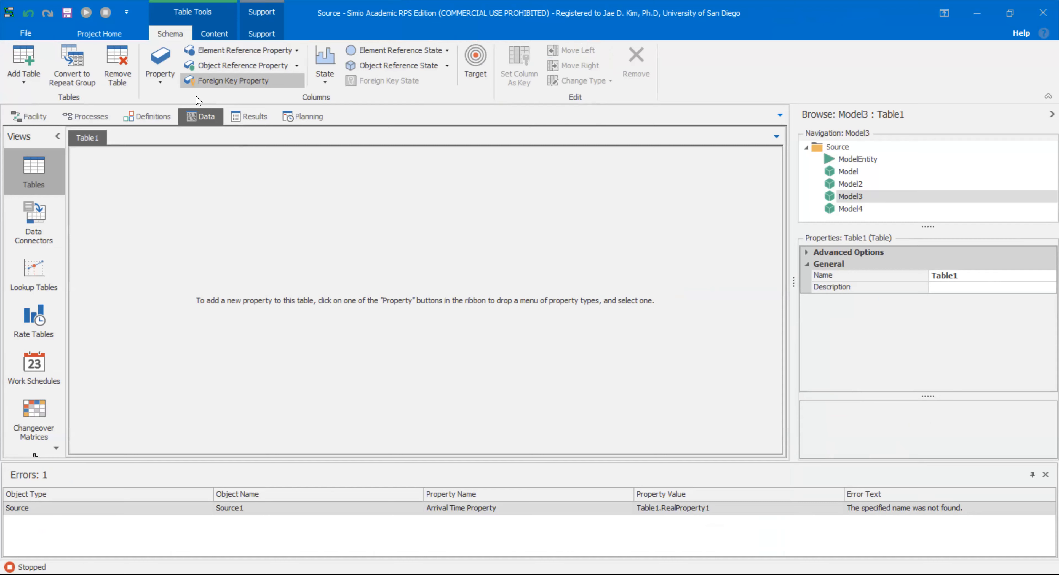
pyautogui.click(165, 85)
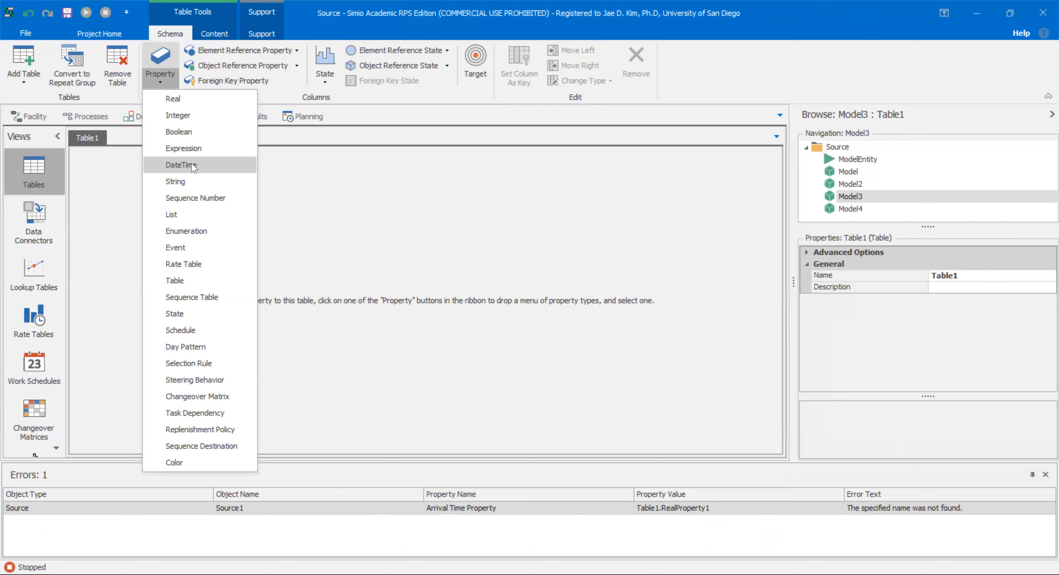
pyautogui.click(194, 166)
pyautogui.click(170, 87)
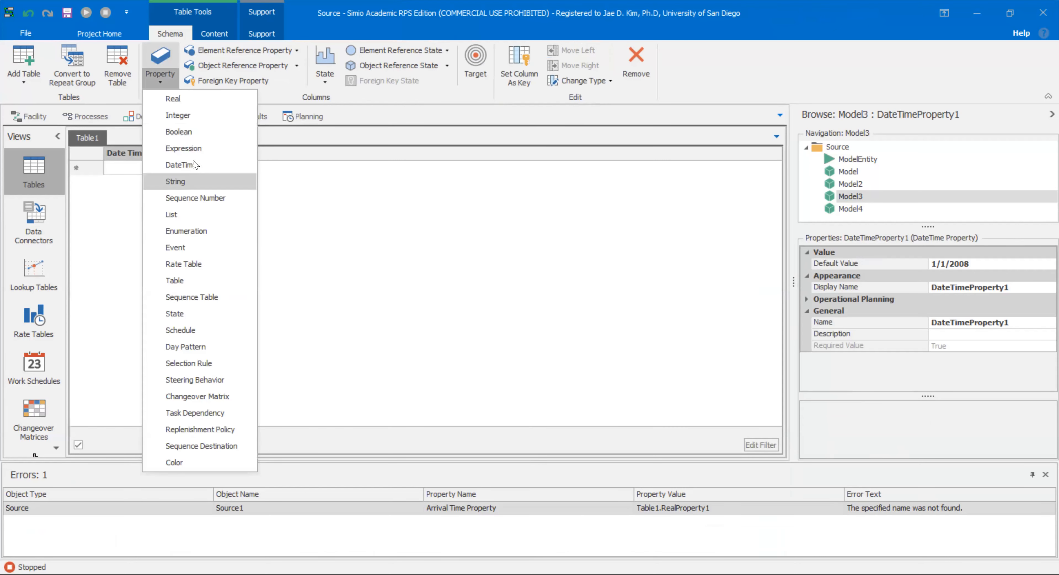
pyautogui.click(207, 102)
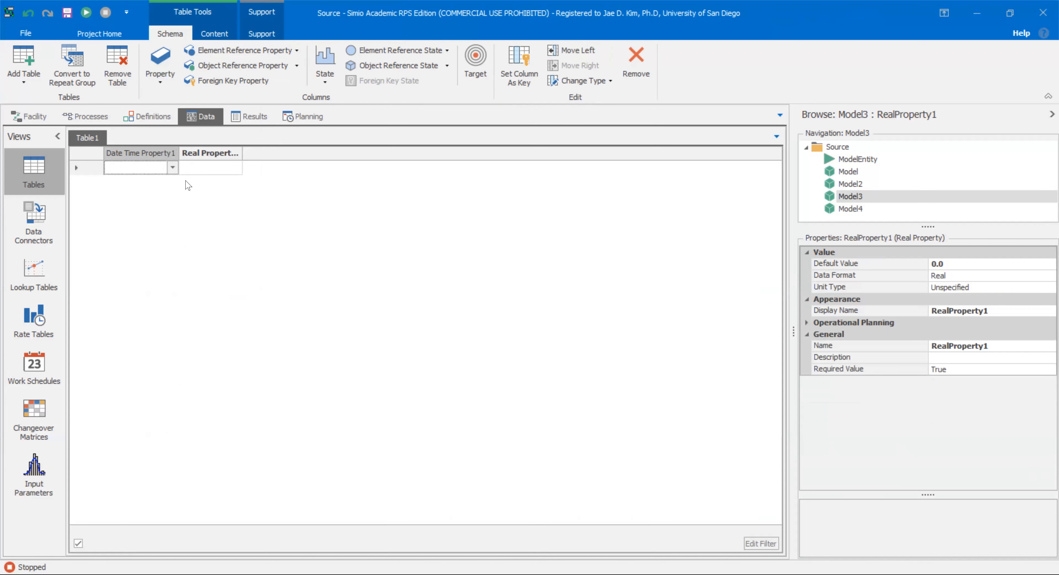
# Check the simulation's starting date and time in Model3's run setup and return to Table1
pyautogui.click(169, 168)
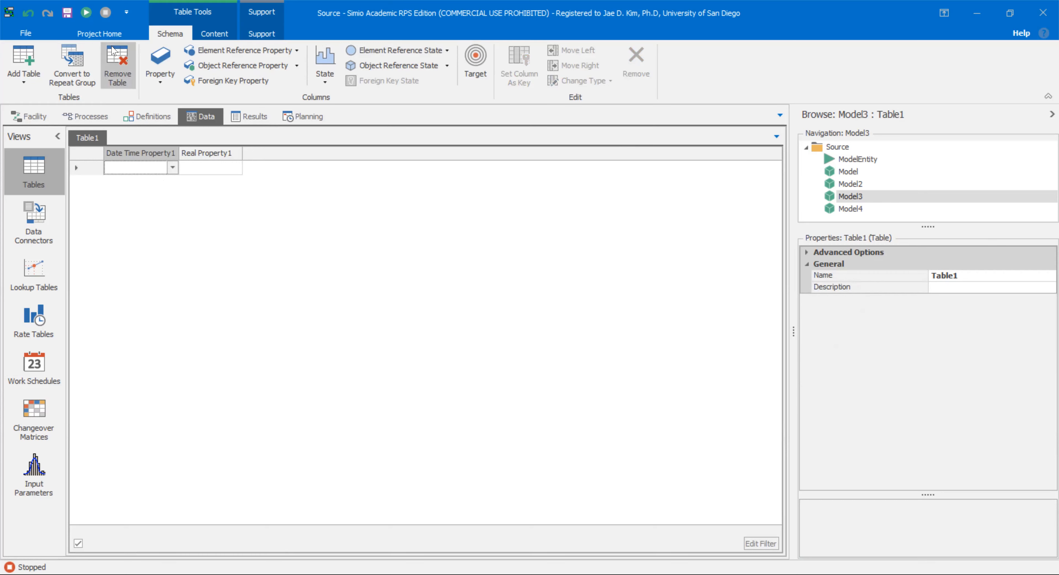
pyautogui.click(33, 116)
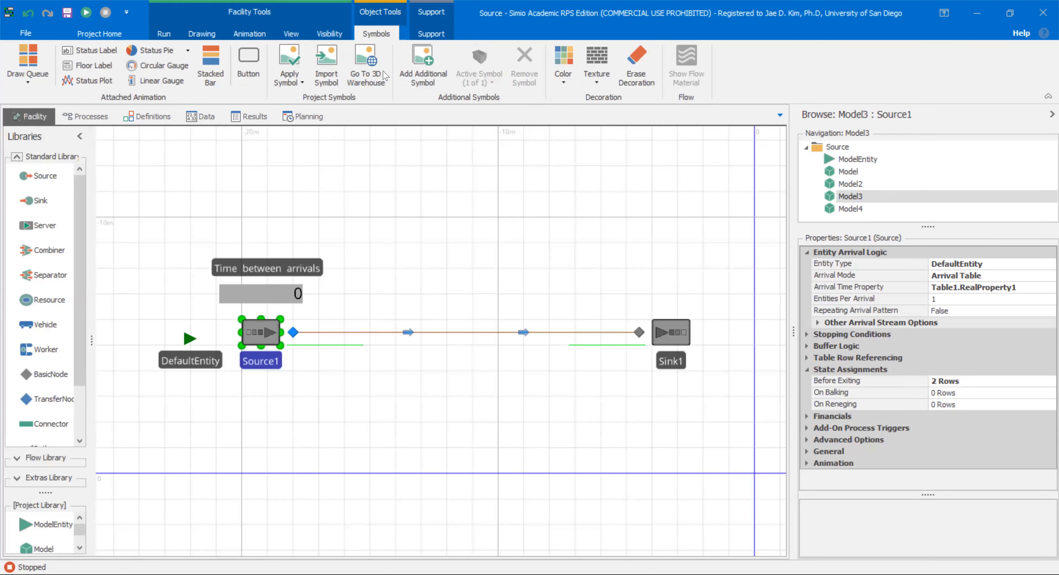
pyautogui.click(164, 34)
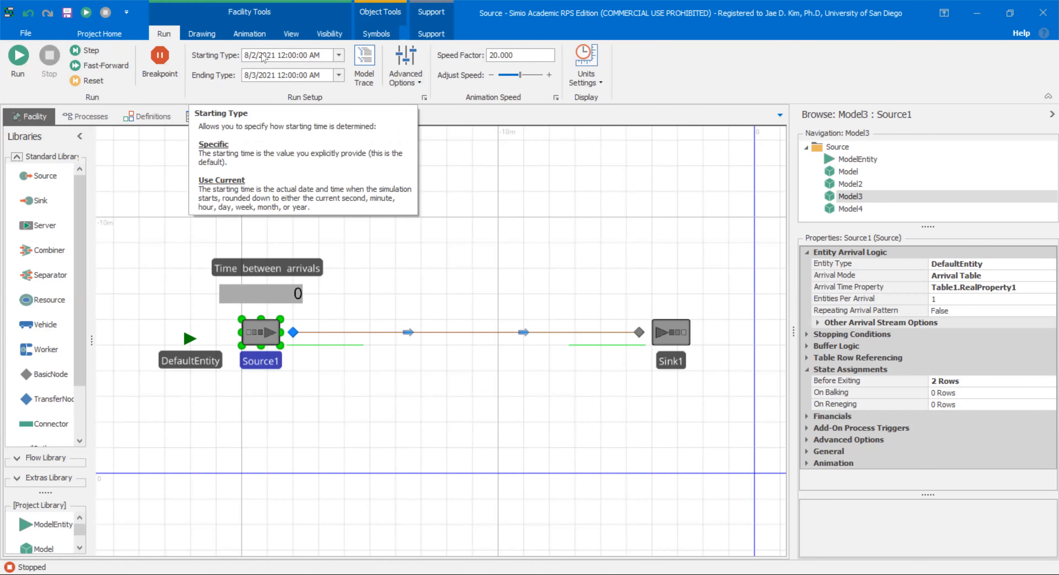
pyautogui.click(204, 120)
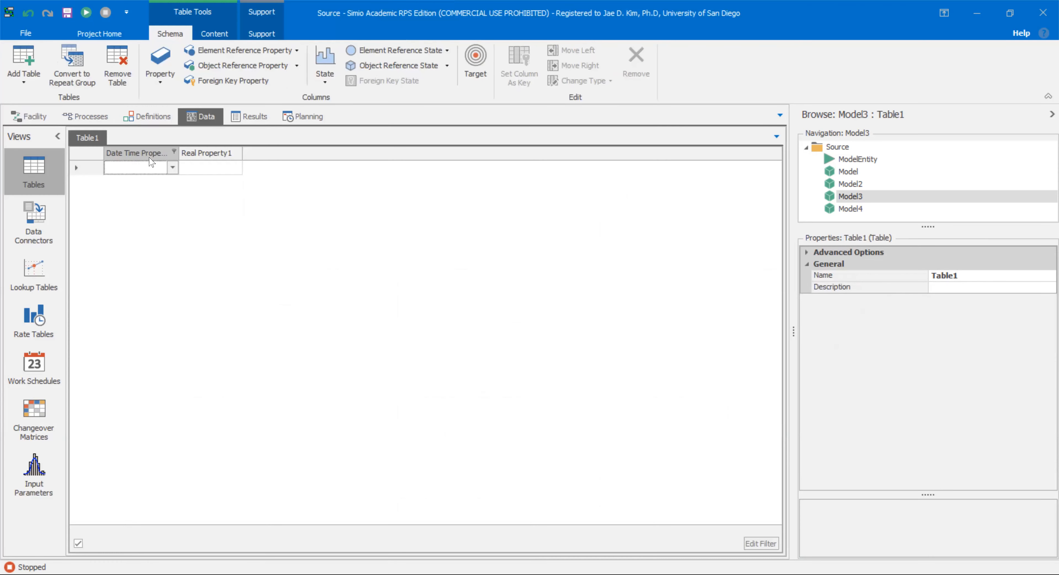
# Enter 8/2/2021 12:45:00 AM as the first row's date-time in Table1 and widen that column to fit
pyautogui.click(169, 169)
pyautogui.click(130, 166)
pyautogui.write('8/30/2')
pyautogui.write('021')
pyautogui.click(122, 166)
pyautogui.write('2')
pyautogui.doubleClick(179, 155)
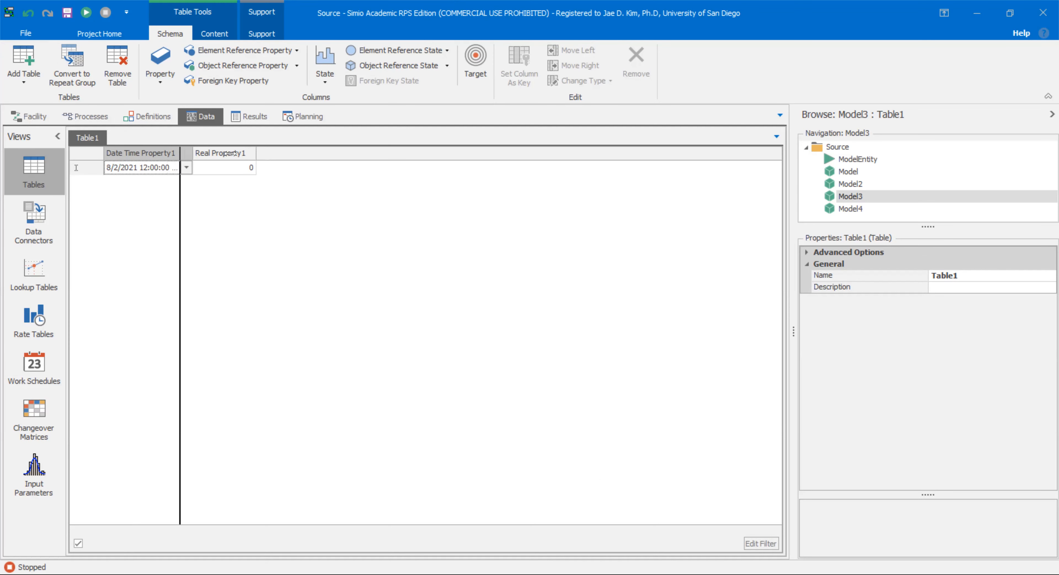
pyautogui.click(164, 170)
pyautogui.click(156, 167)
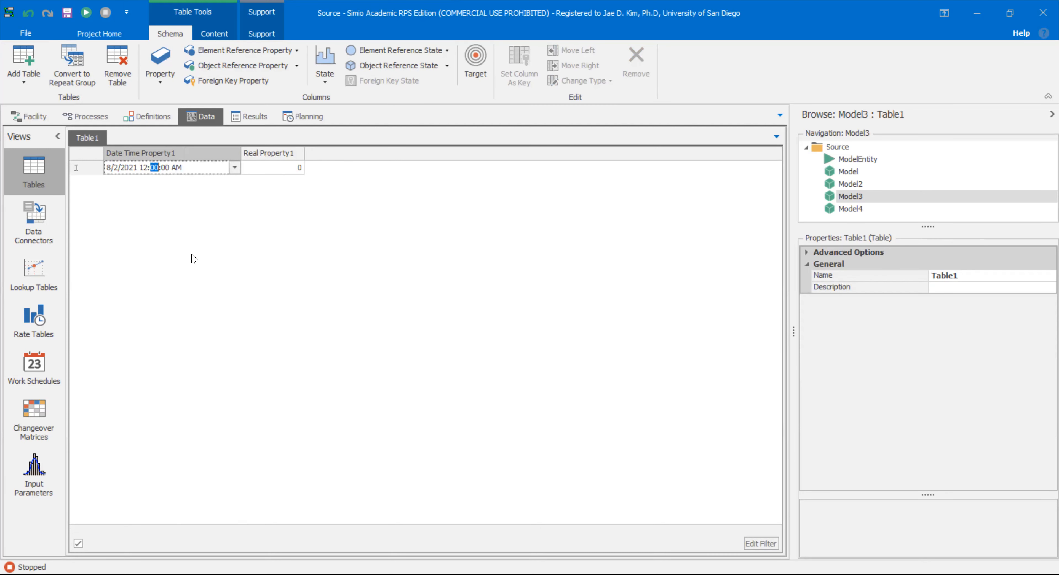
pyautogui.write('45')
pyautogui.press('Tab')
pyautogui.press('Return')
# Fill the date-time cells of Table1's second and third rows with 8/2/2021 12:45:00 AM
pyautogui.hotkey('shift', 'Tab')
pyautogui.hotkey('shift', 'Tab')
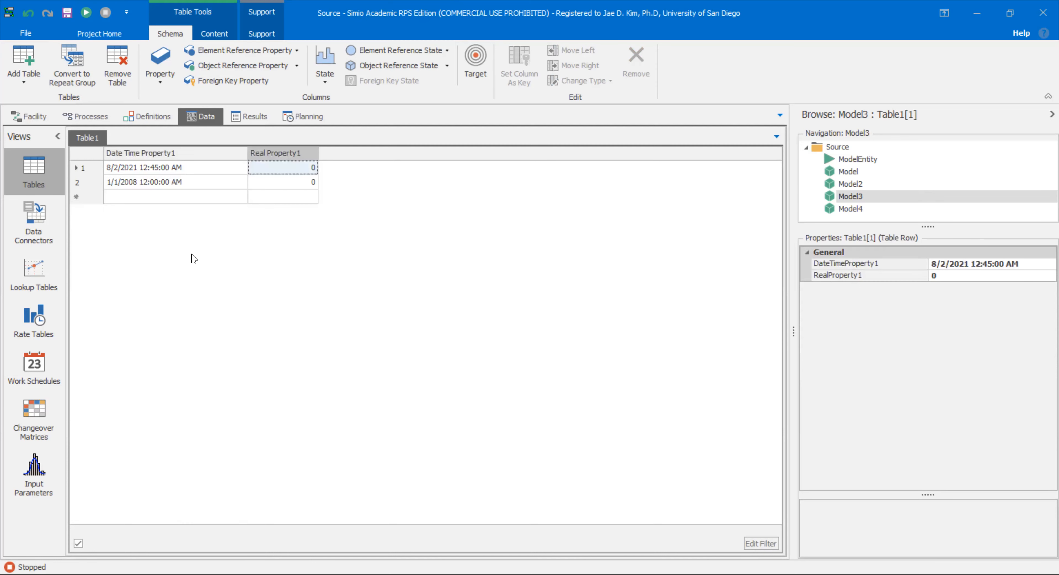
pyautogui.hotkey('shift', 'Tab')
pyautogui.press('Down')
pyautogui.write('8/2/2021 12:45:00 AM')
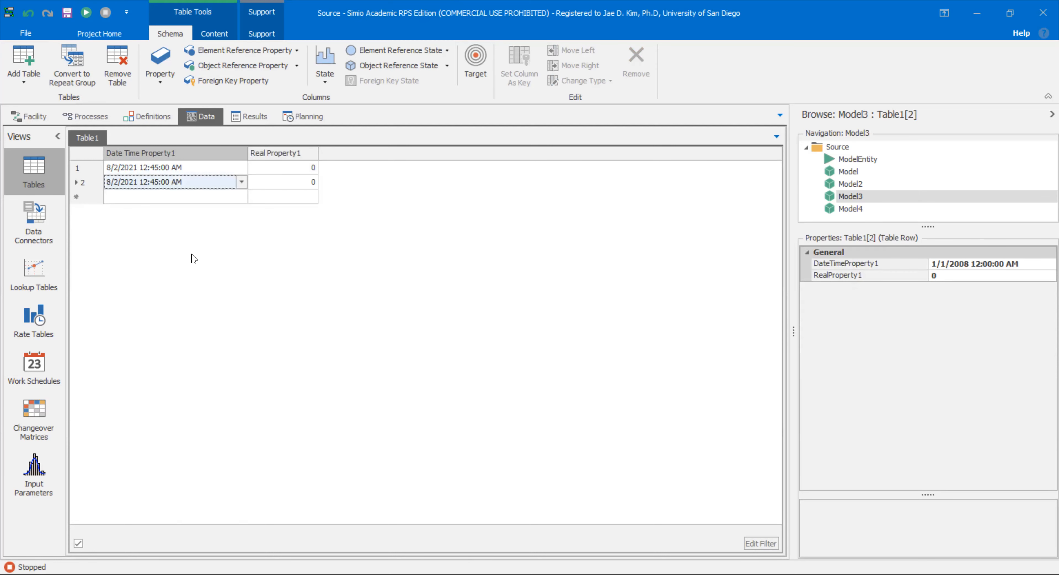
pyautogui.press('Down')
pyautogui.write('8/2/2021 12:45:00 AM')
pyautogui.press('Up')
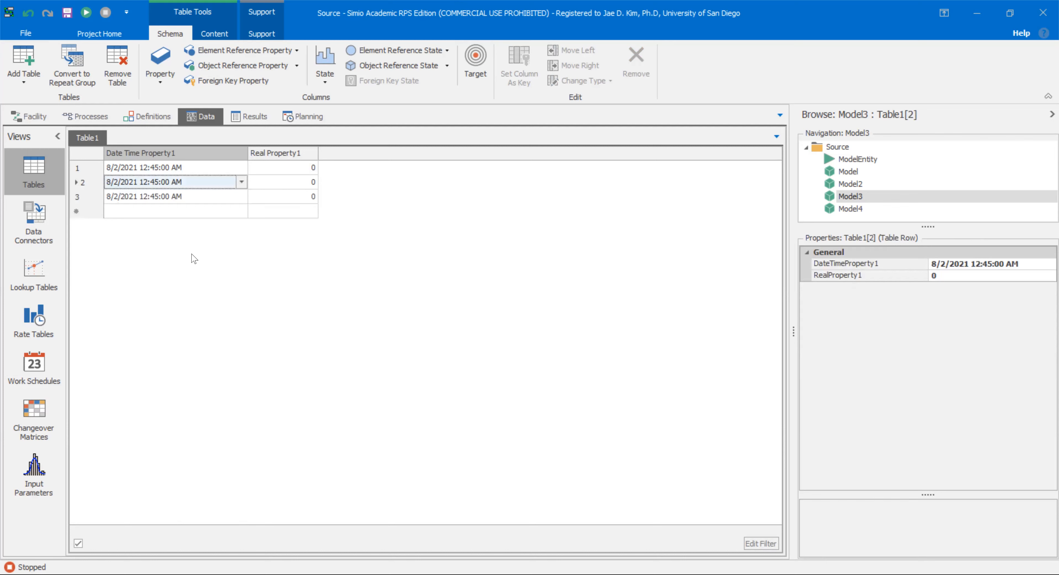
# Change the time in the second row's date-time cell to 1:30:00 AM
pyautogui.click(151, 182)
pyautogui.click(145, 182)
pyautogui.write('1')
pyautogui.press('Right')
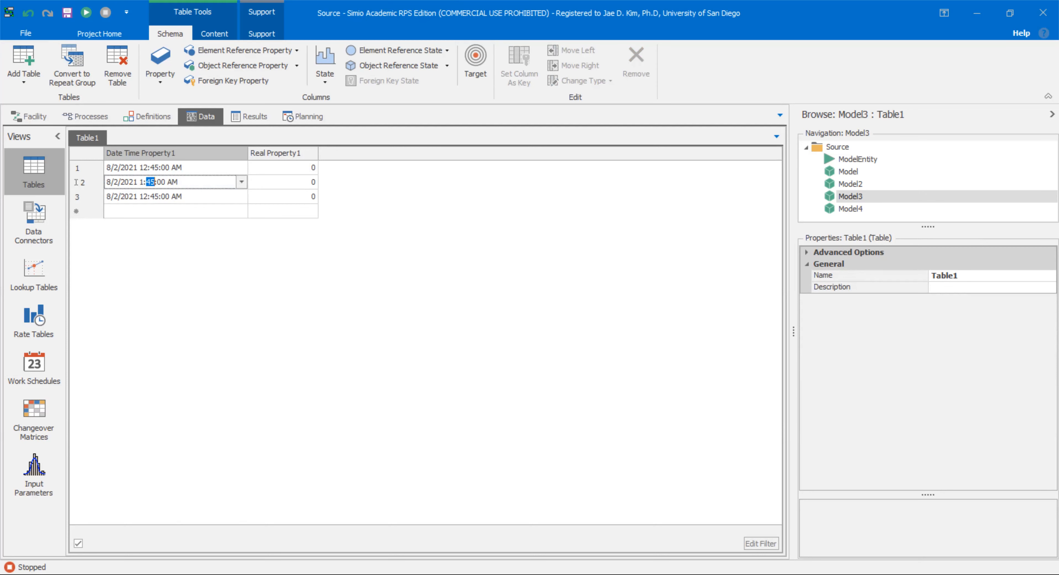
pyautogui.write('62')
pyautogui.press('Left')
pyautogui.press('Right')
pyautogui.press('Left')
pyautogui.write('30:00')
# Set the third row's date-time cell to 8/2/2021 1:50:00 AM
pyautogui.click(164, 199)
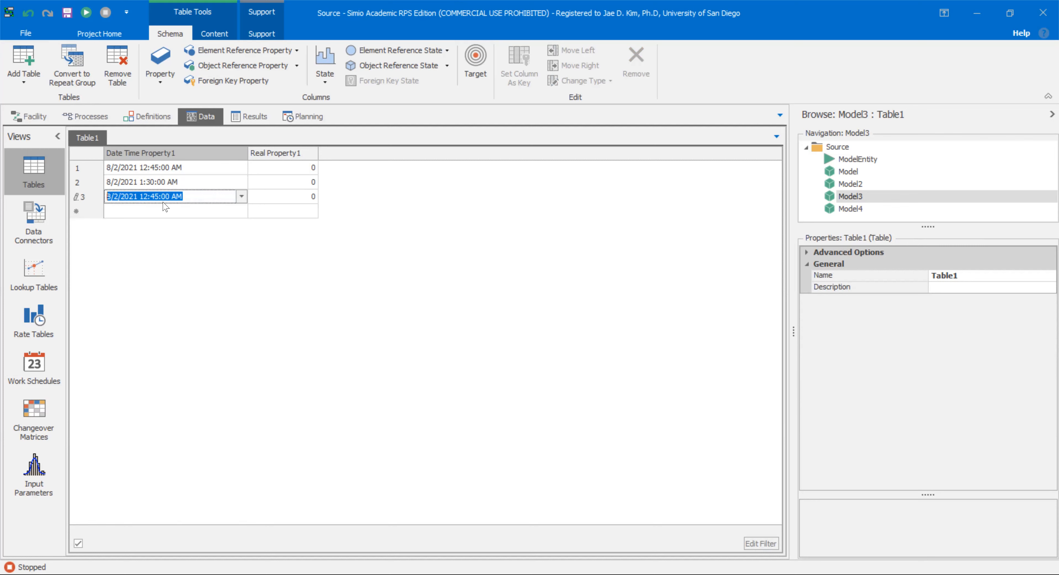
pyautogui.write('1')
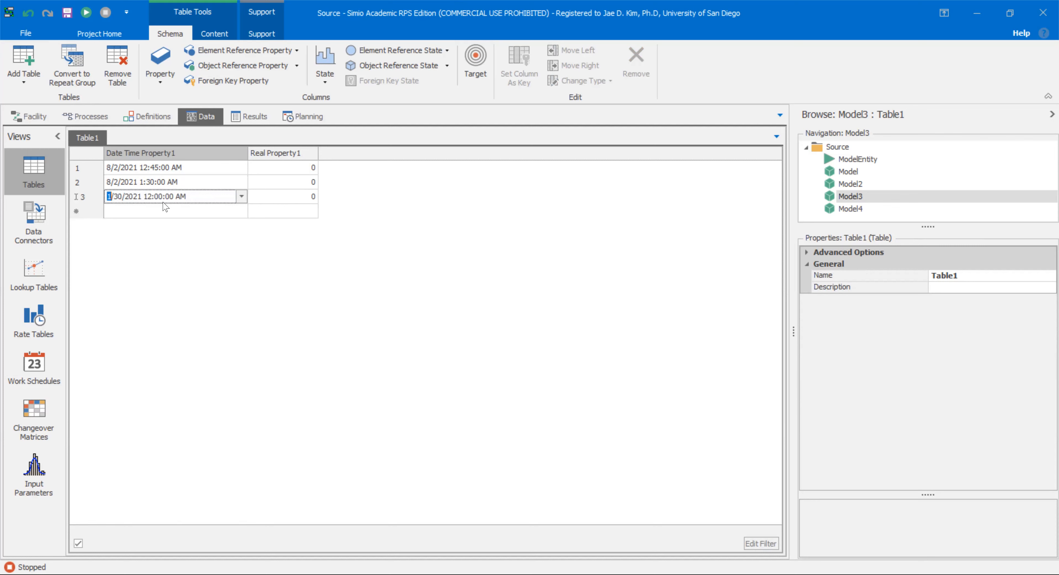
pyautogui.write('8')
pyautogui.write('2')
pyautogui.press('Tab')
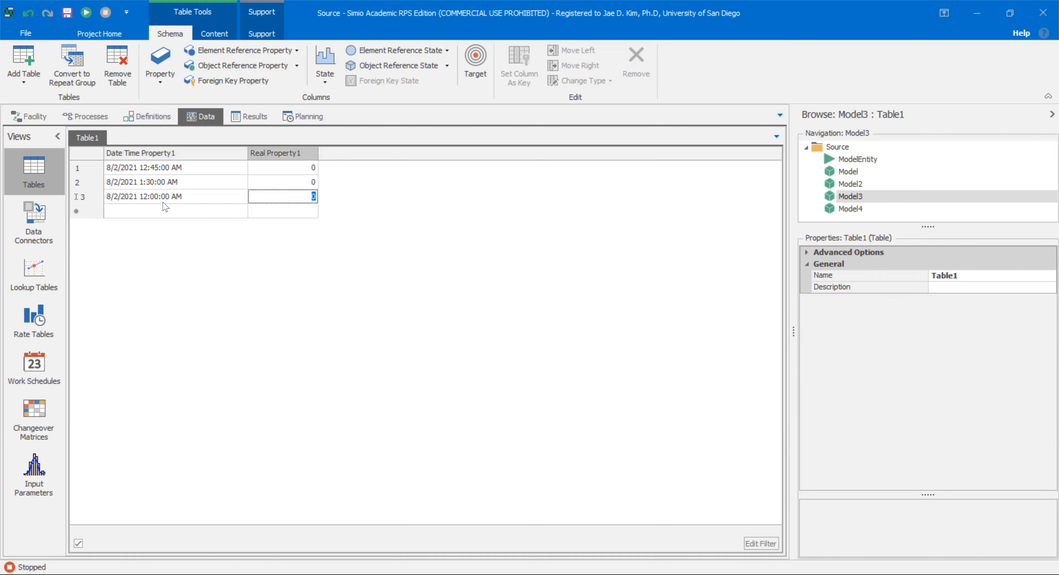
pyautogui.click(148, 197)
pyautogui.click(147, 197)
pyautogui.write('1')
pyautogui.click(154, 197)
pyautogui.write('50')
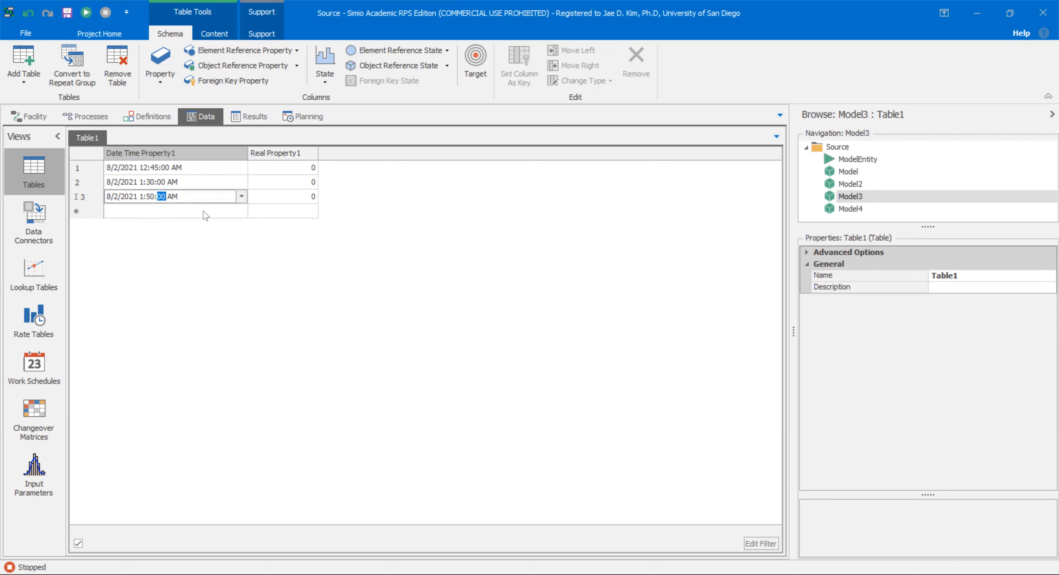
pyautogui.click(464, 223)
# Enter 0.5, 1 and 1.75 in the Real Property1 column for the three rows of Table1
pyautogui.click(310, 168)
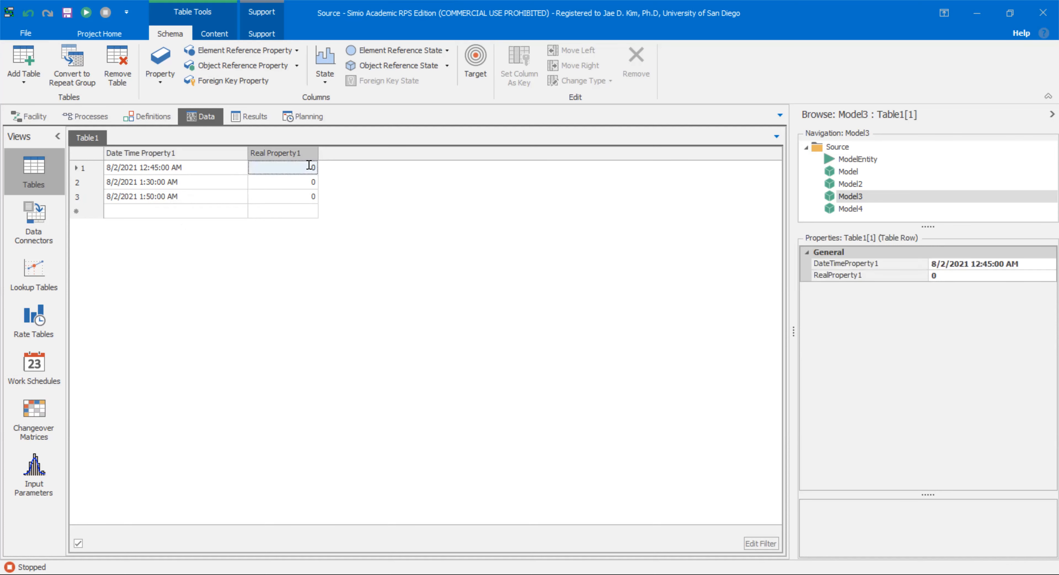
pyautogui.write('0.5')
pyautogui.press('Return')
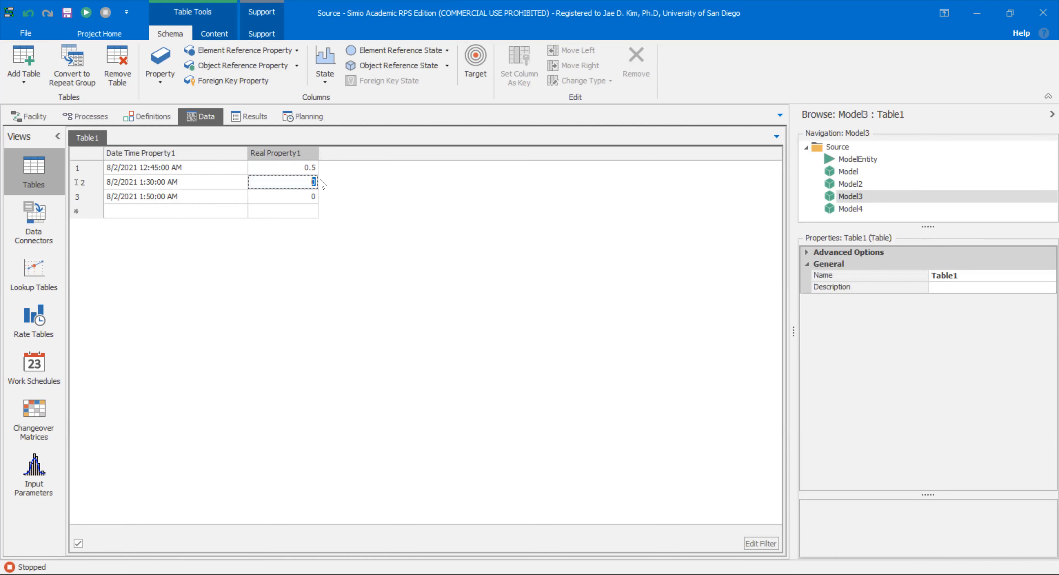
pyautogui.write('1')
pyautogui.press('Return')
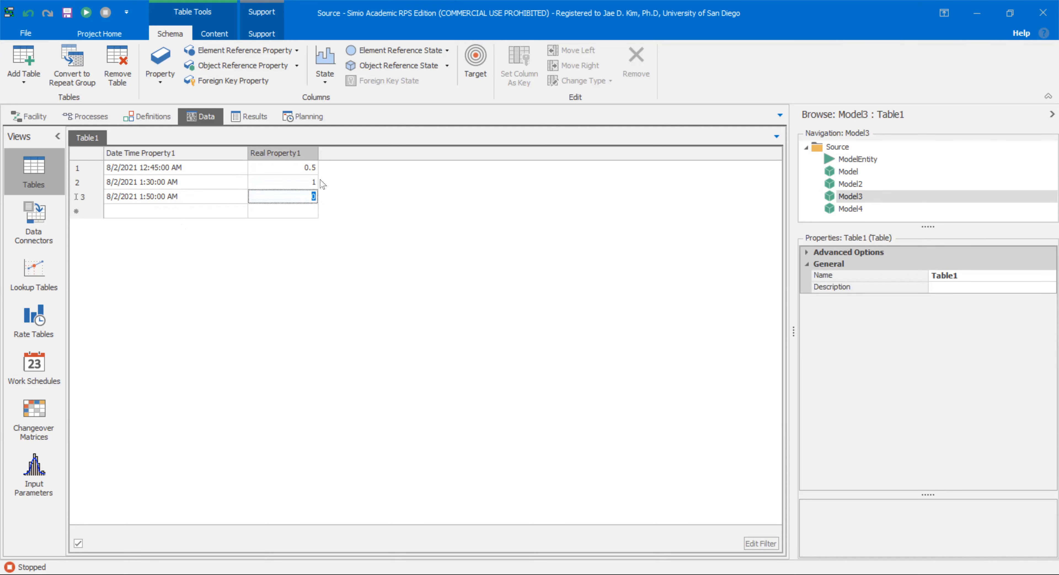
pyautogui.write('1.75')
pyautogui.click(389, 239)
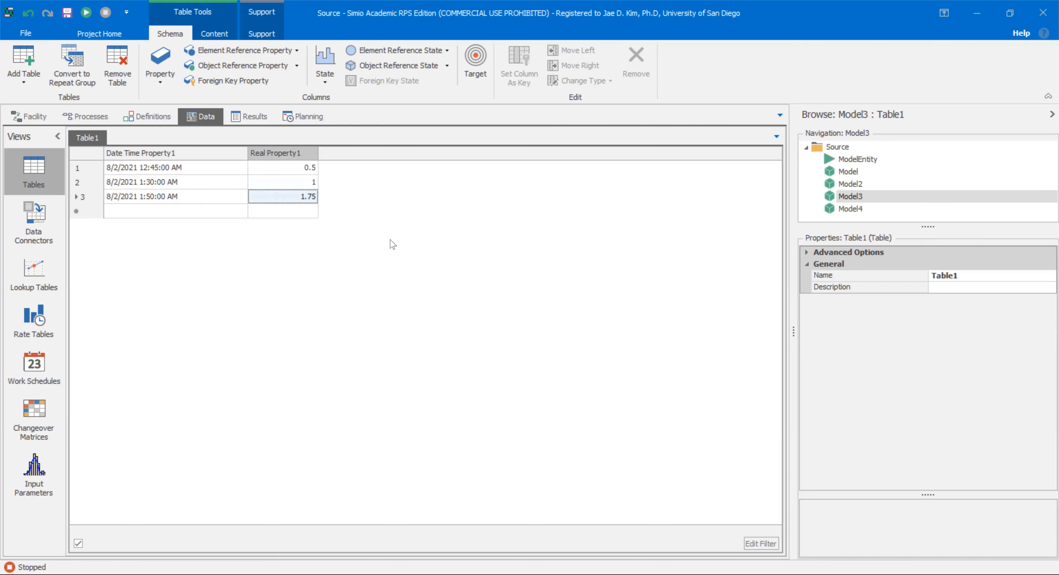
# Set Source1's Arrival Time Property in Model3 to Table1.DateTimeProperty1
pyautogui.click(206, 155)
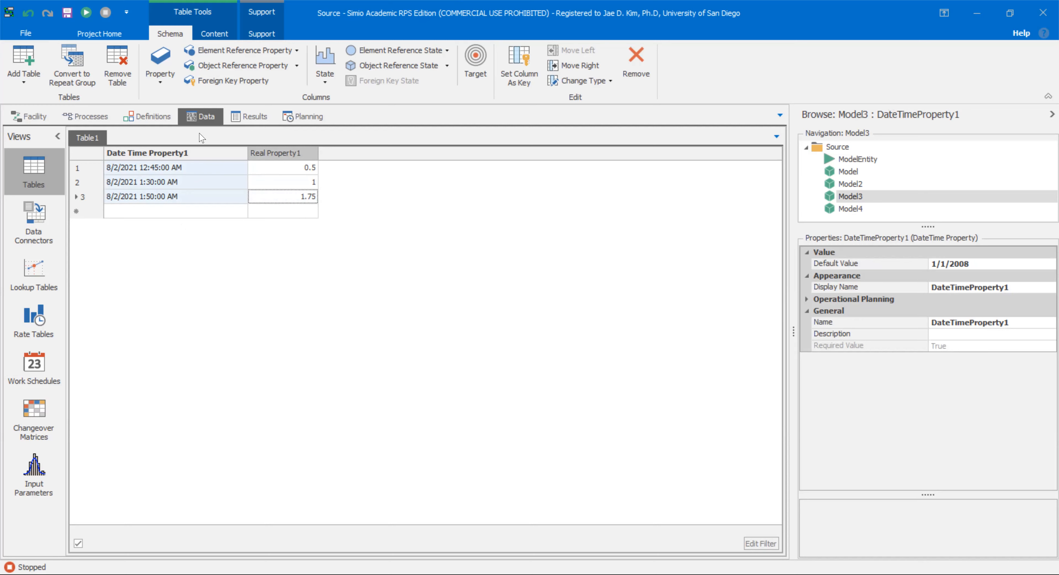
pyautogui.click(41, 121)
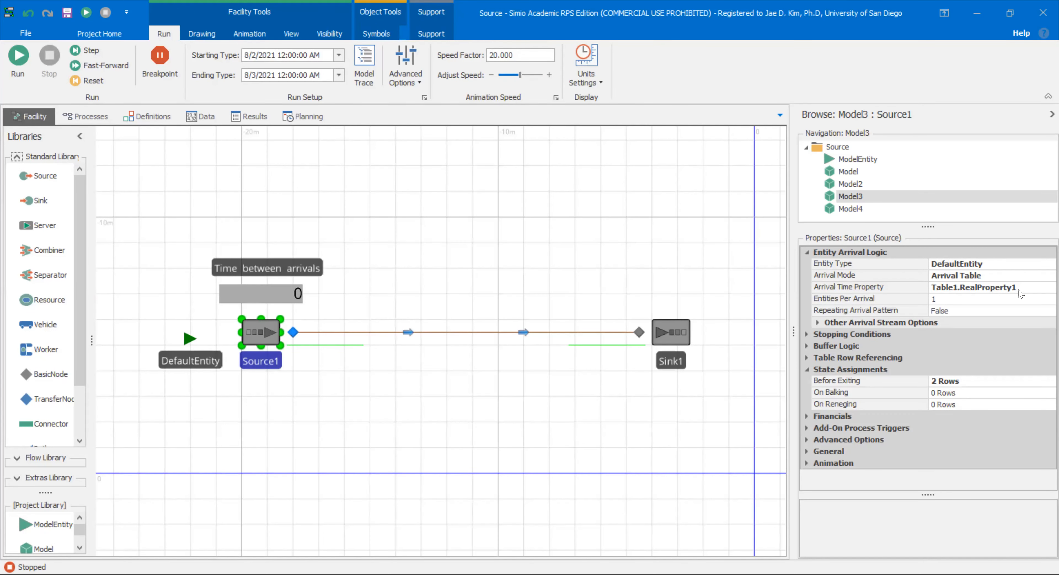
pyautogui.click(1042, 290)
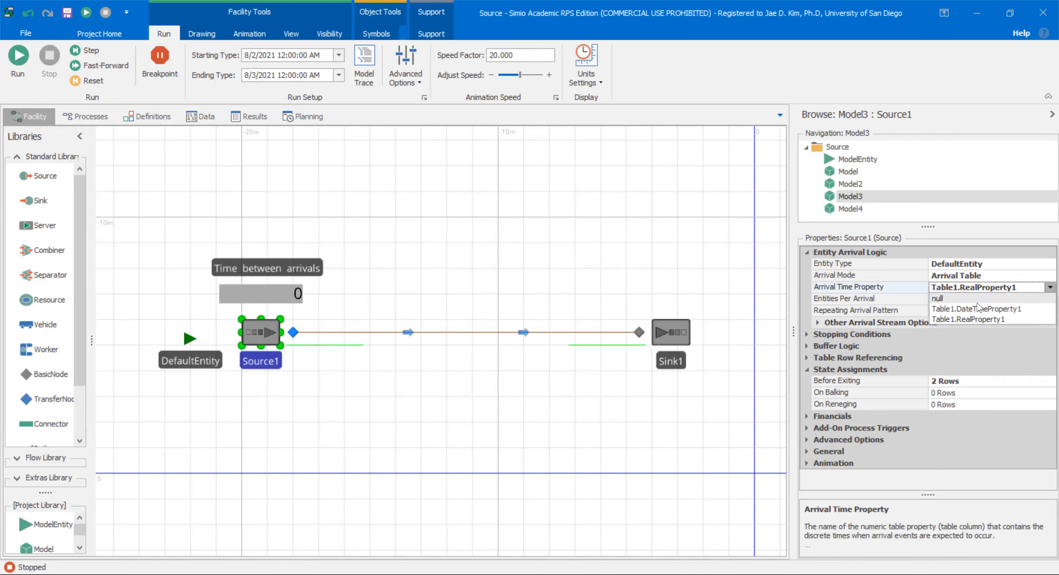
pyautogui.click(960, 310)
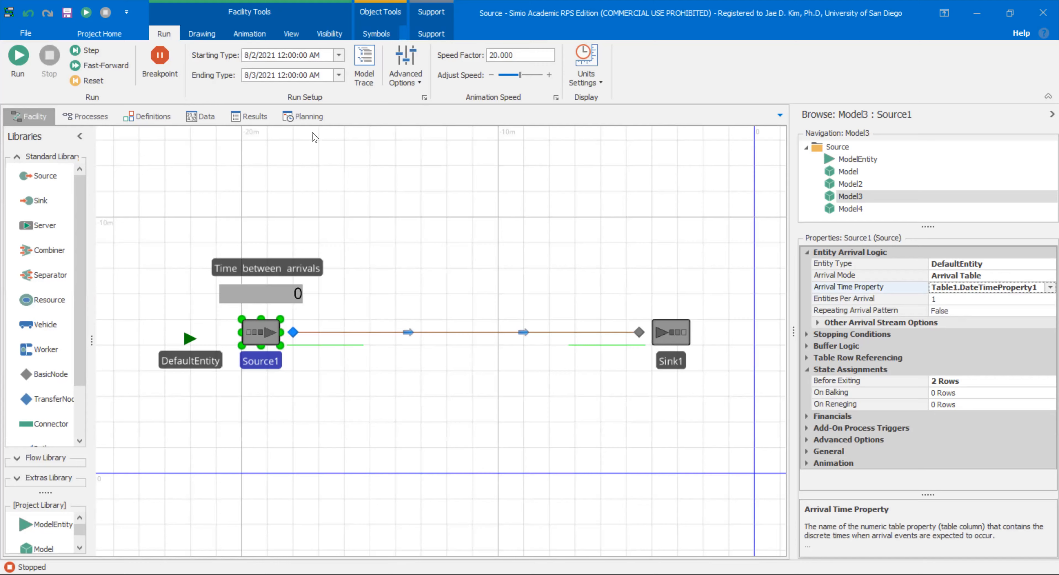
# Examine Table1's date-time arrival column and the expression of the time-between-arrivals status label above Source1
pyautogui.click(202, 116)
pyautogui.click(193, 158)
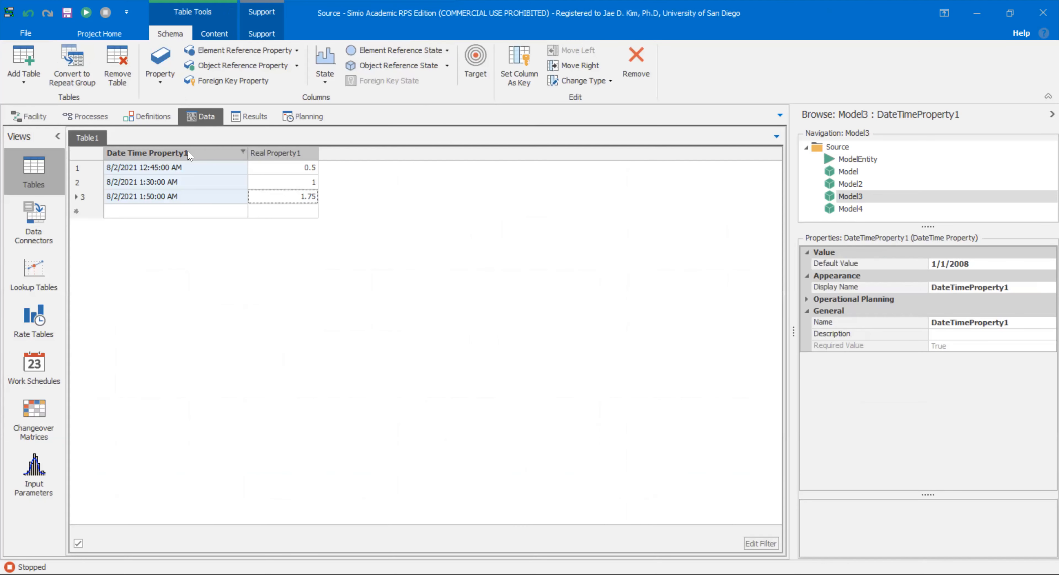
pyautogui.click(35, 119)
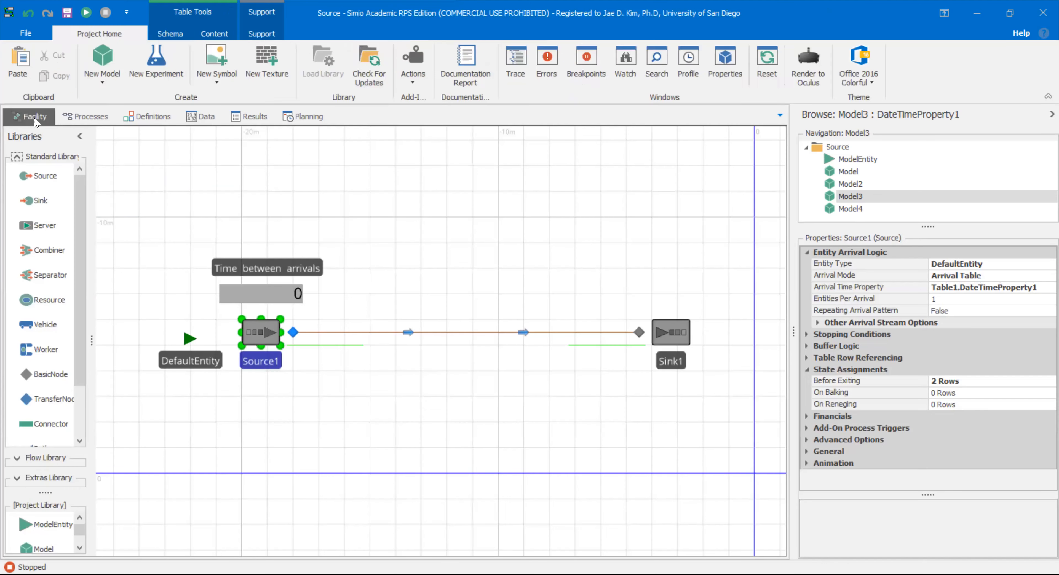
pyautogui.click(406, 244)
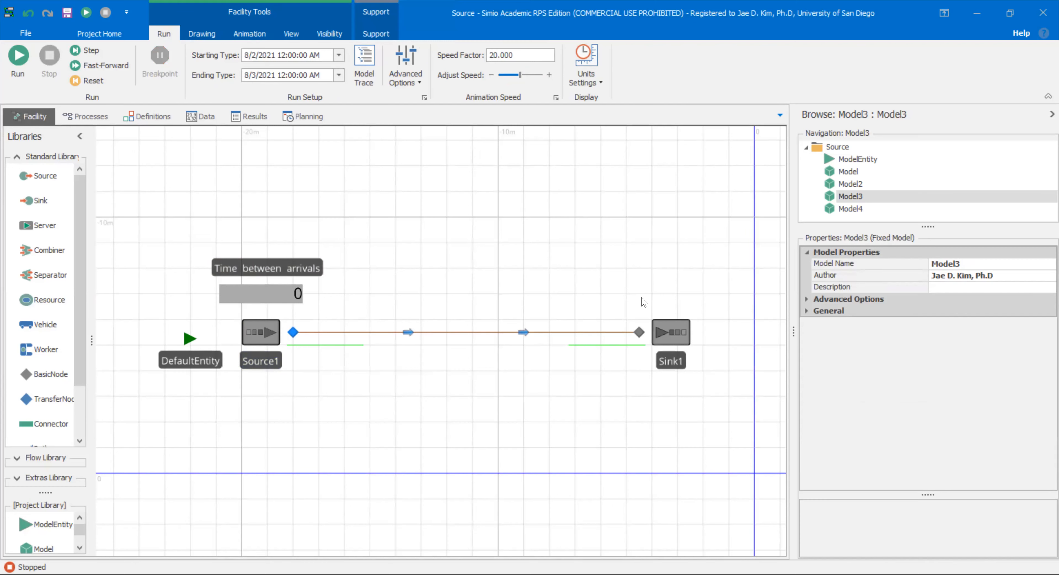
pyautogui.click(200, 118)
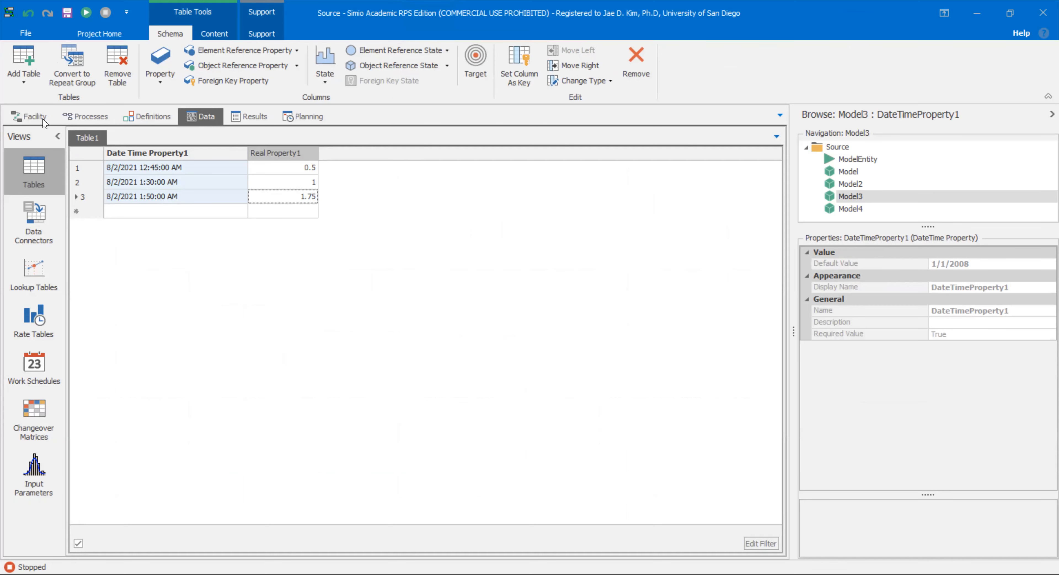
pyautogui.click(35, 117)
pyautogui.click(276, 302)
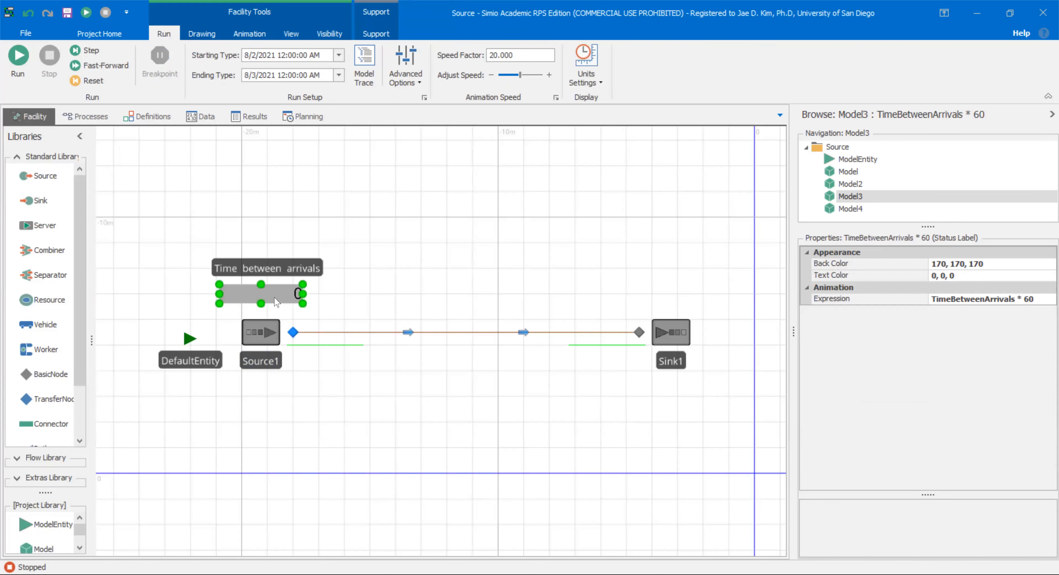
pyautogui.click(193, 218)
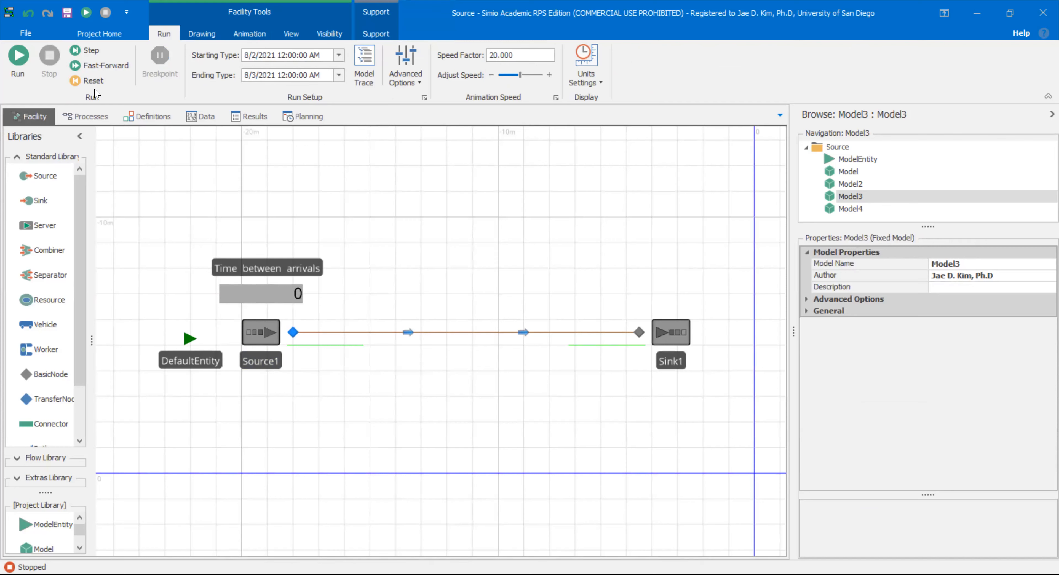
# Start the Model3 simulation and raise its speed factor to 30, followed by 45
pyautogui.click(20, 70)
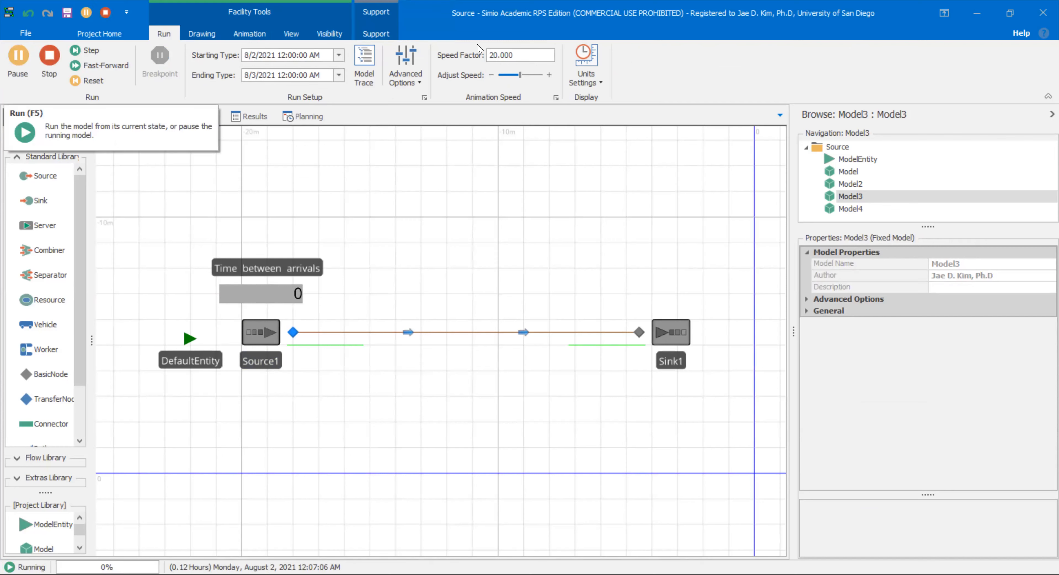
pyautogui.click(530, 56)
pyautogui.write('30')
pyautogui.press('Return')
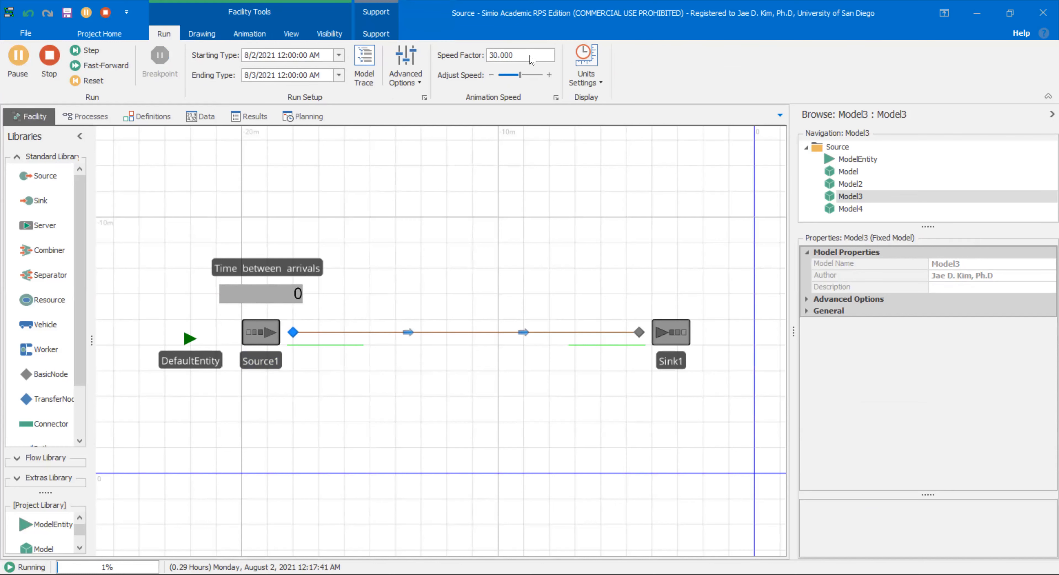
pyautogui.click(530, 58)
pyautogui.write('45')
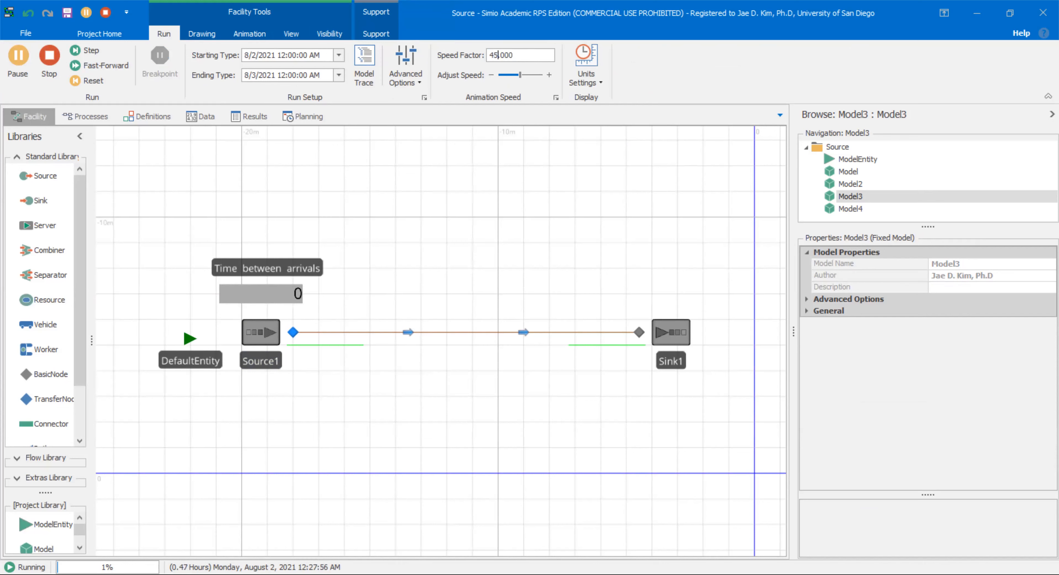
pyautogui.press('Return')
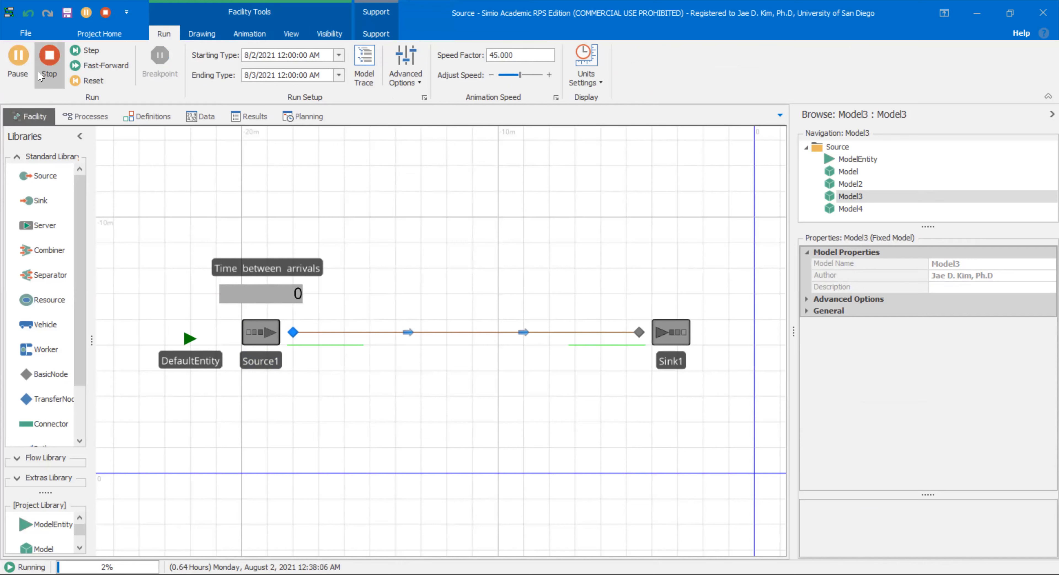
# Pause the run after the first arrival, resume it, and pause again after the third arrival to check the times between arrivals
pyautogui.click(18, 74)
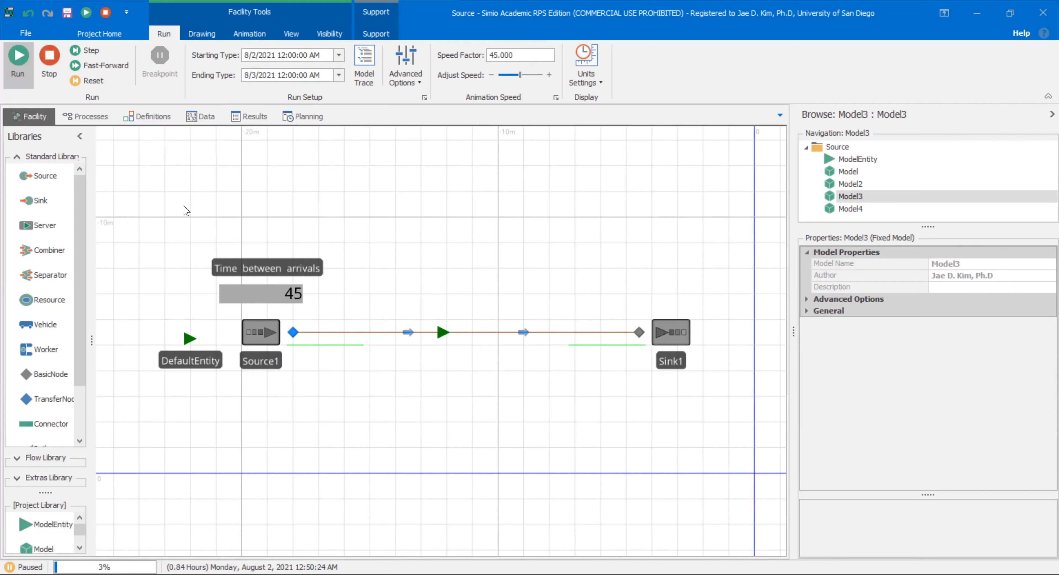
pyautogui.click(28, 59)
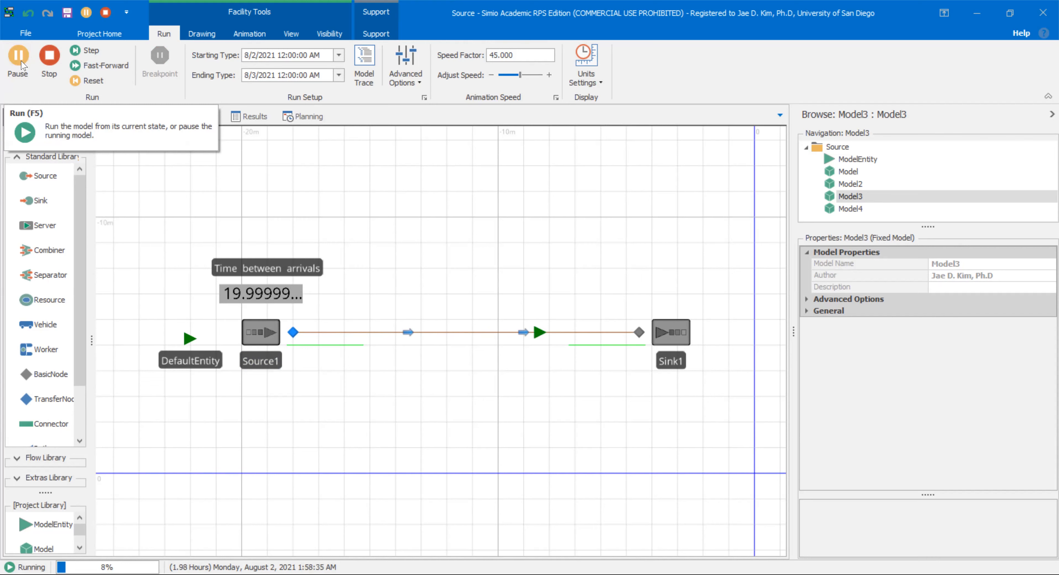
pyautogui.click(23, 66)
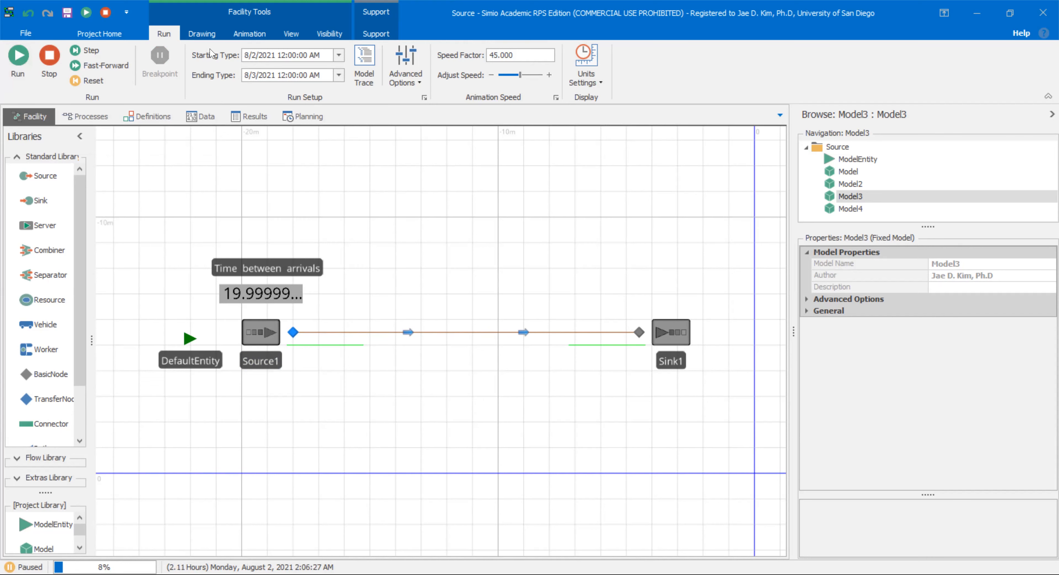
# Change the time in the date-time cell of Table1's second row to 1:20:00 AM
pyautogui.click(192, 122)
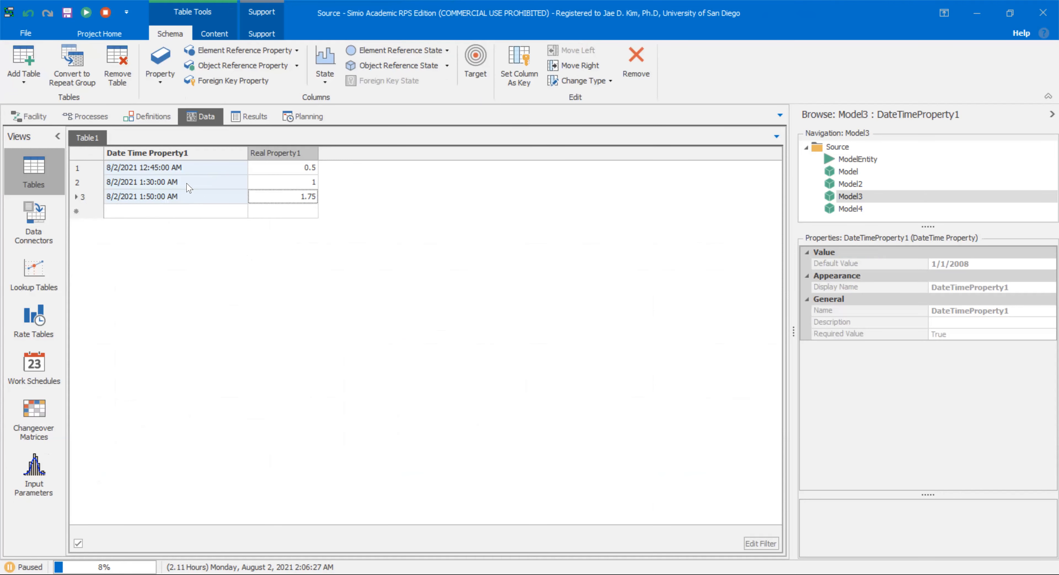
pyautogui.click(151, 185)
pyautogui.doubleClick(151, 182)
pyautogui.write('20')
pyautogui.click(233, 257)
pyautogui.click(28, 117)
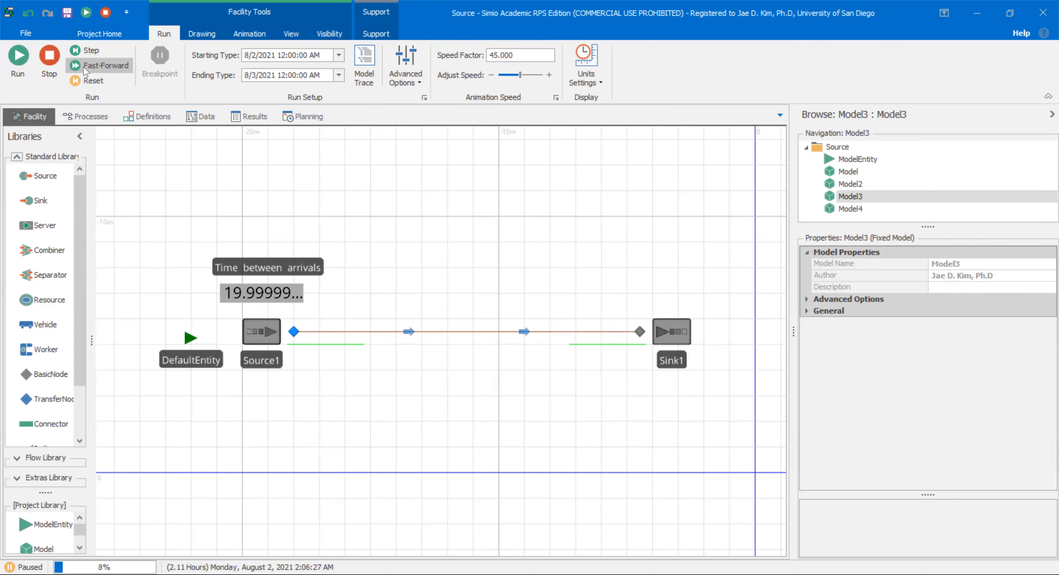
# Restart the Model3 simulation from the beginning, pause it after the third arrival to check the arrival intervals, and end the run
pyautogui.click(25, 66)
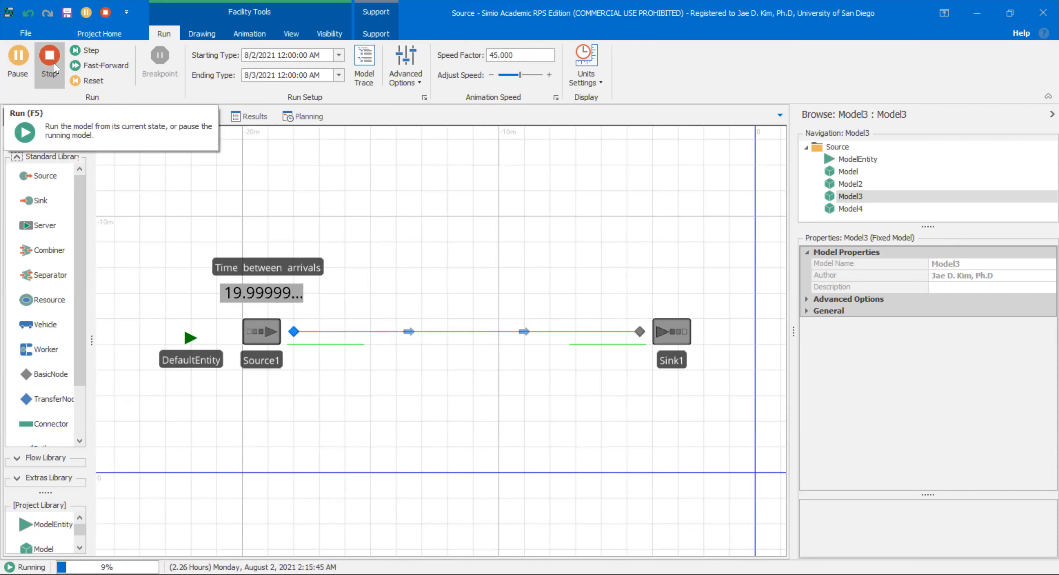
pyautogui.click(50, 61)
pyautogui.click(24, 70)
pyautogui.click(46, 65)
pyautogui.click(19, 72)
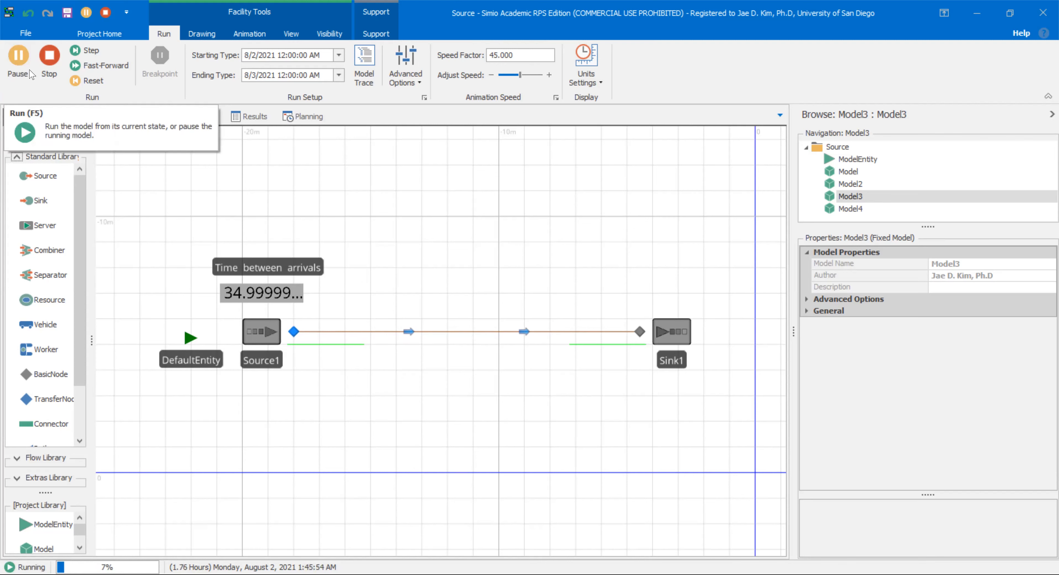
pyautogui.click(18, 58)
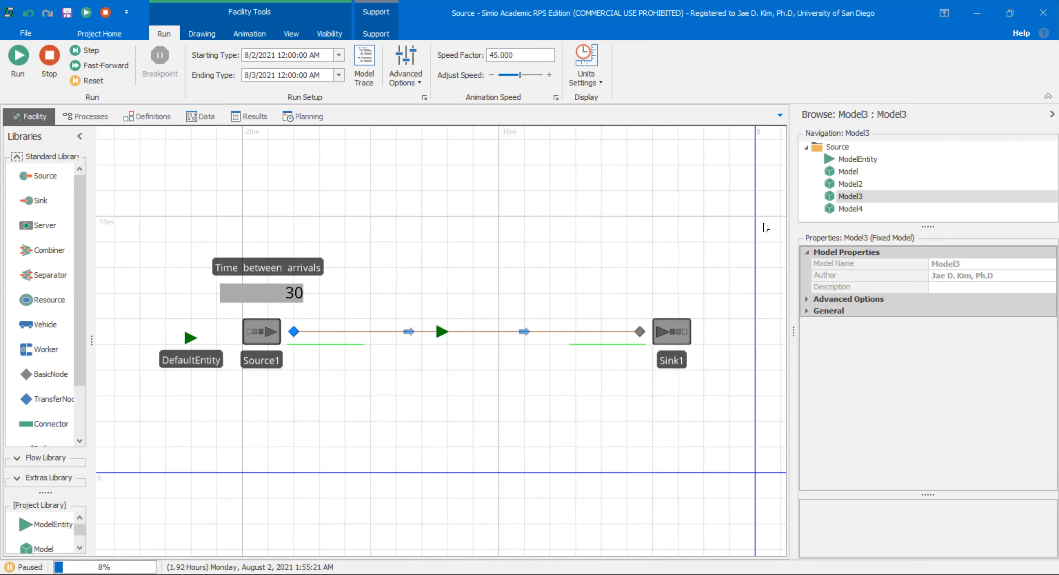
pyautogui.click(50, 58)
# Set the first row's Real Property1 value in Table1 to 0.6
pyautogui.click(204, 119)
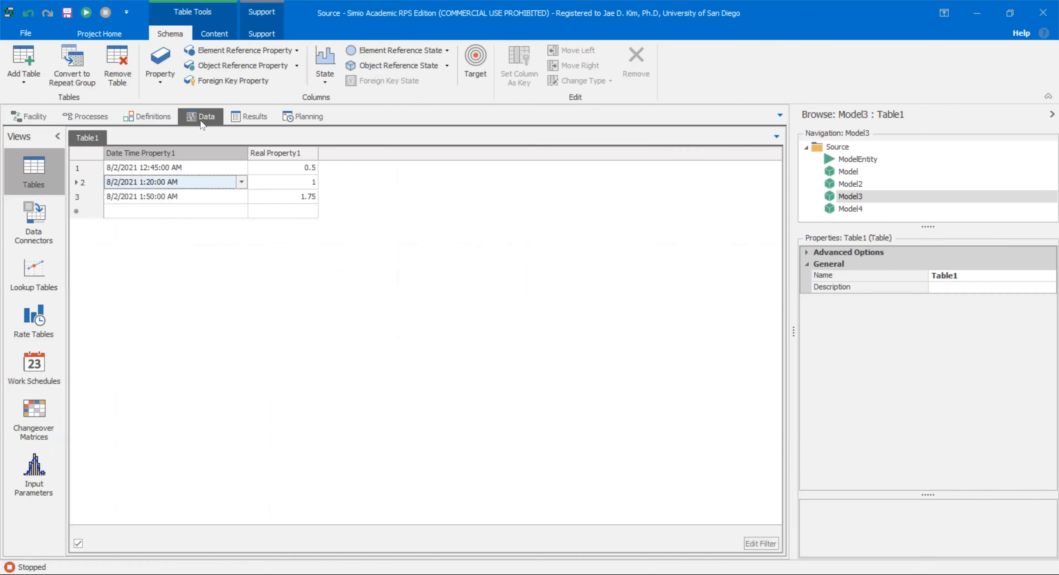
pyautogui.click(278, 155)
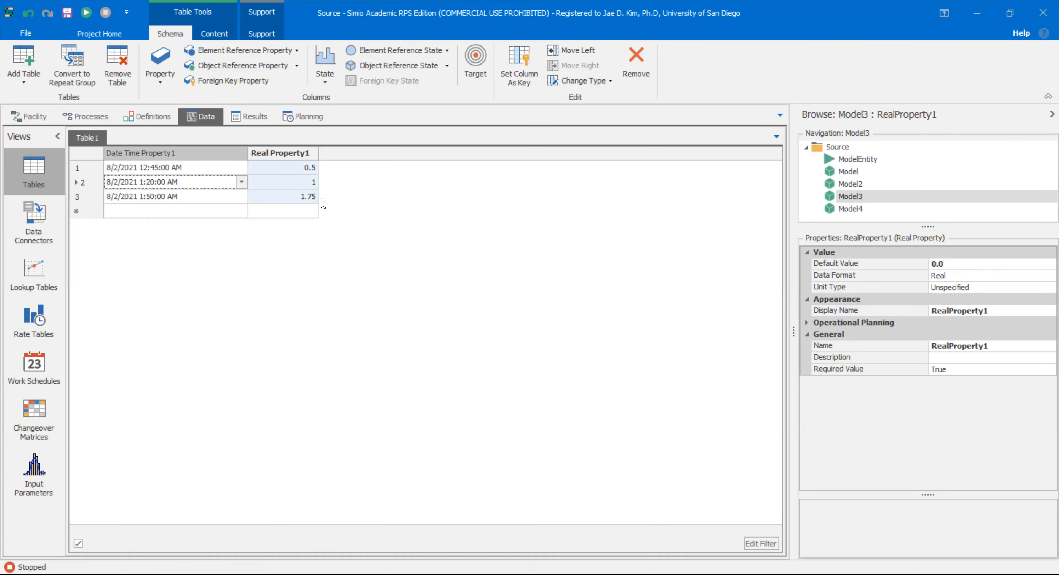
pyautogui.click(313, 168)
pyautogui.write('0.')
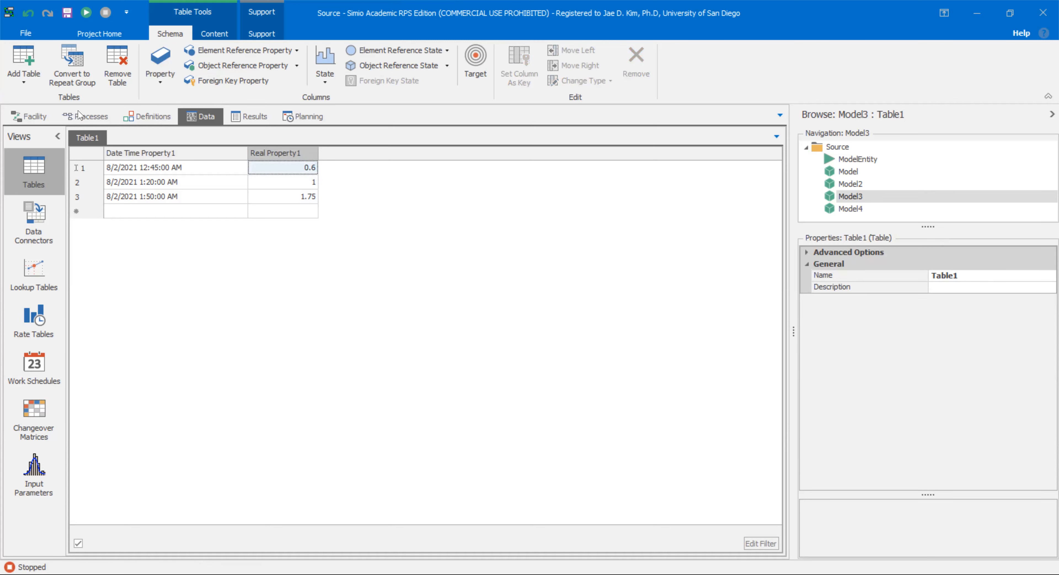
# Set Source1's Arrival Time Property in Model3 to Table1.RealProperty1
pyautogui.click(31, 116)
pyautogui.click(268, 300)
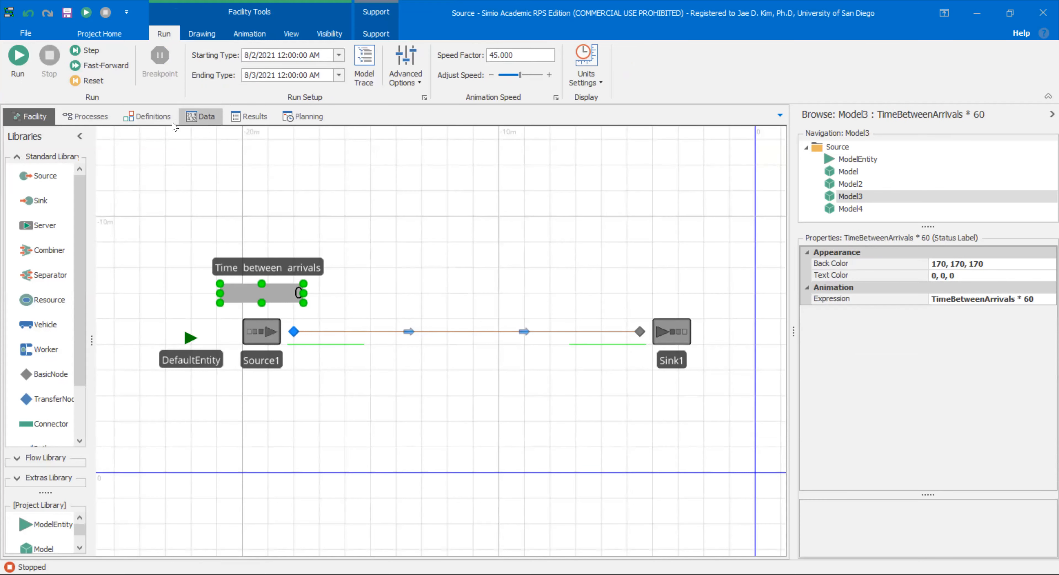
pyautogui.click(204, 118)
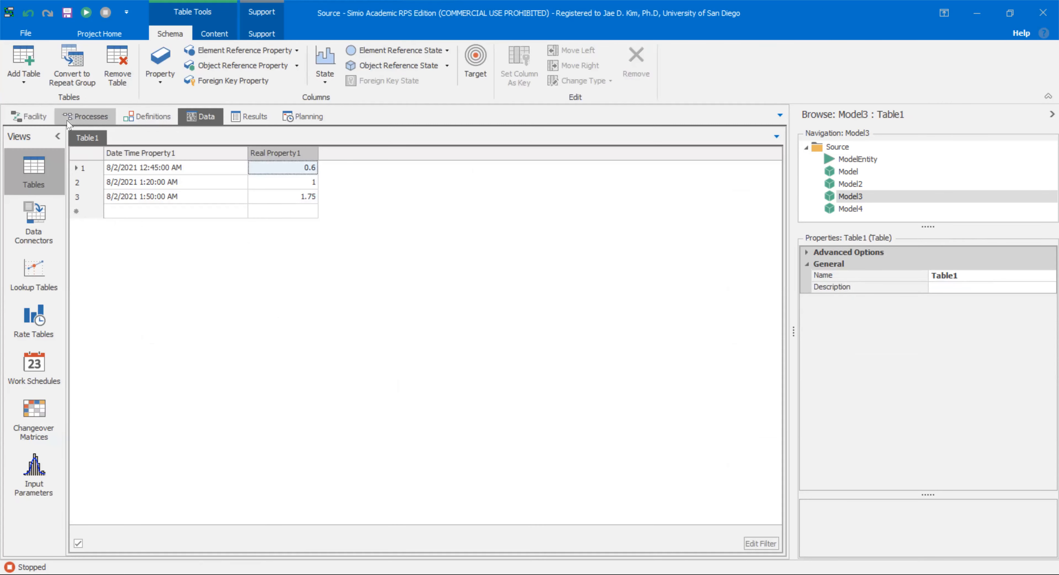
pyautogui.click(38, 118)
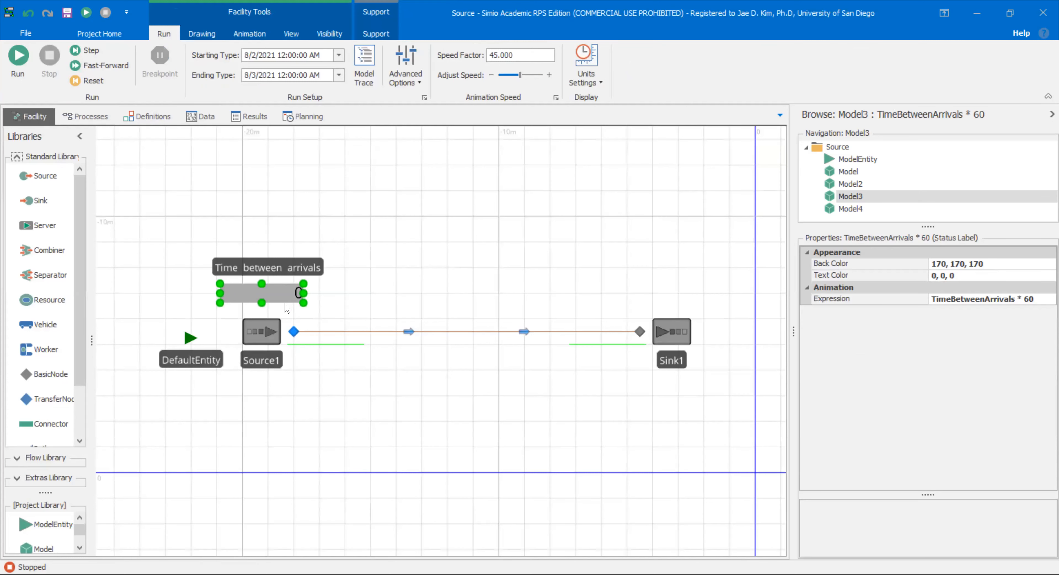
pyautogui.click(439, 392)
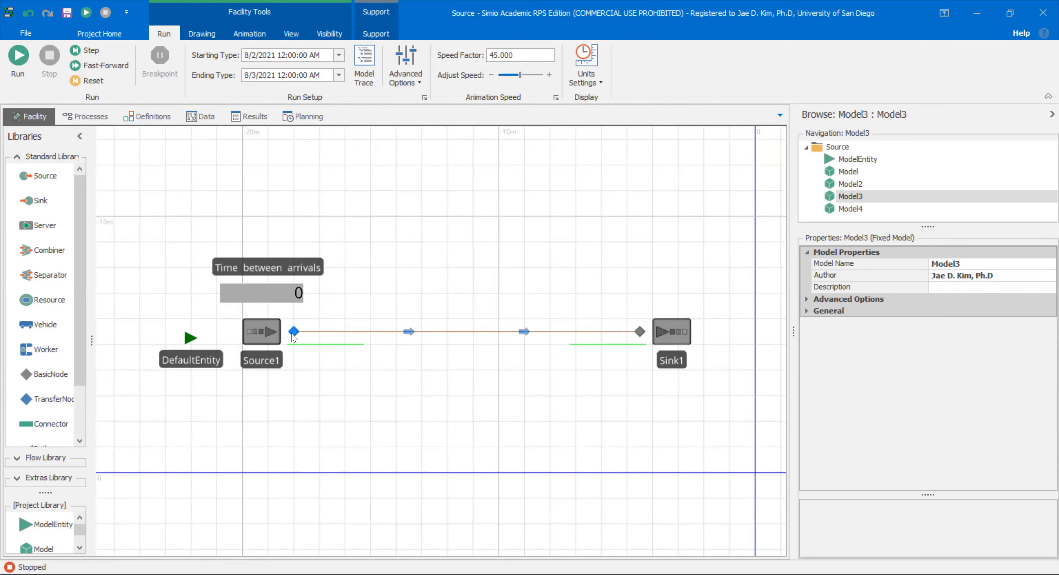
pyautogui.click(272, 344)
pyautogui.click(1042, 290)
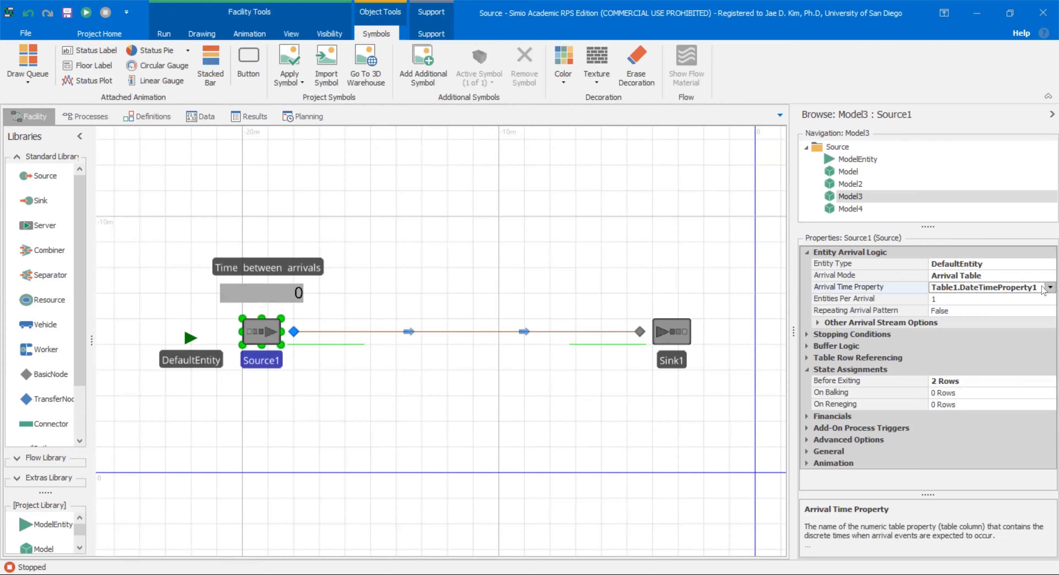
pyautogui.click(1044, 288)
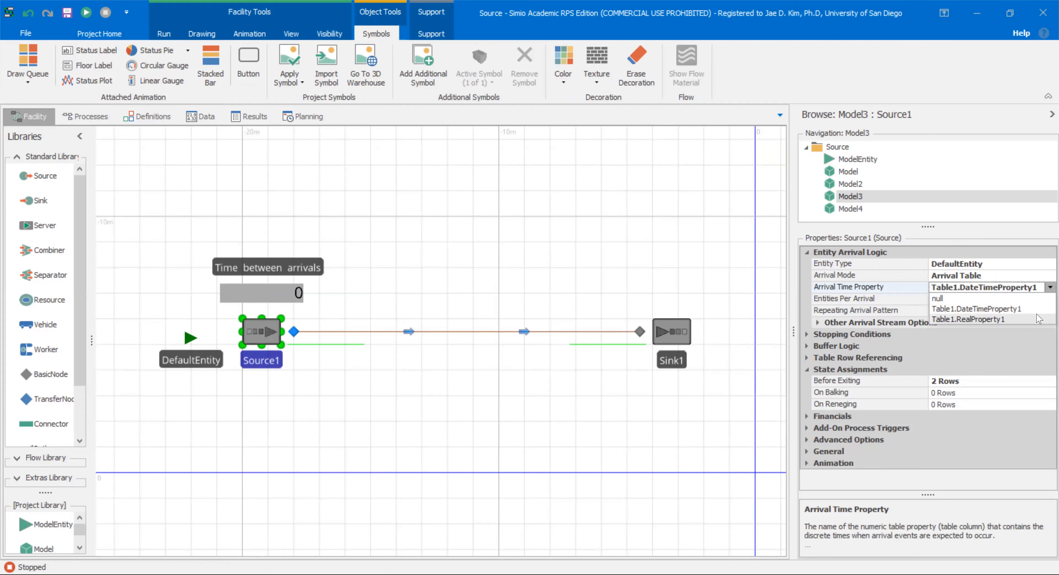
pyautogui.click(978, 319)
pyautogui.click(624, 442)
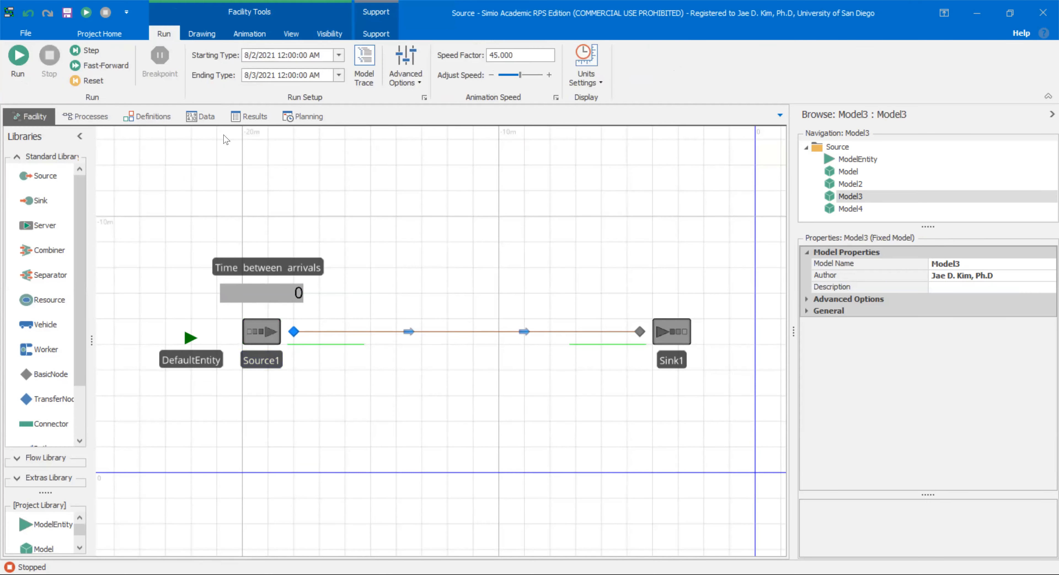
# Run Model3 with the real-number arrival times, pause at about 2 simulated hours to check the arrival interval, and end the run
pyautogui.click(19, 65)
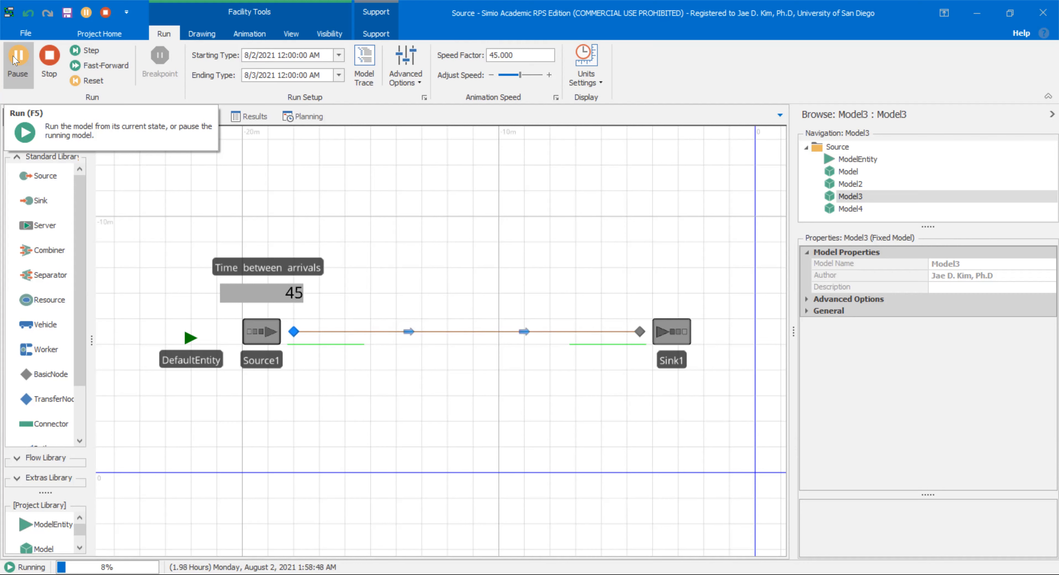
pyautogui.click(16, 61)
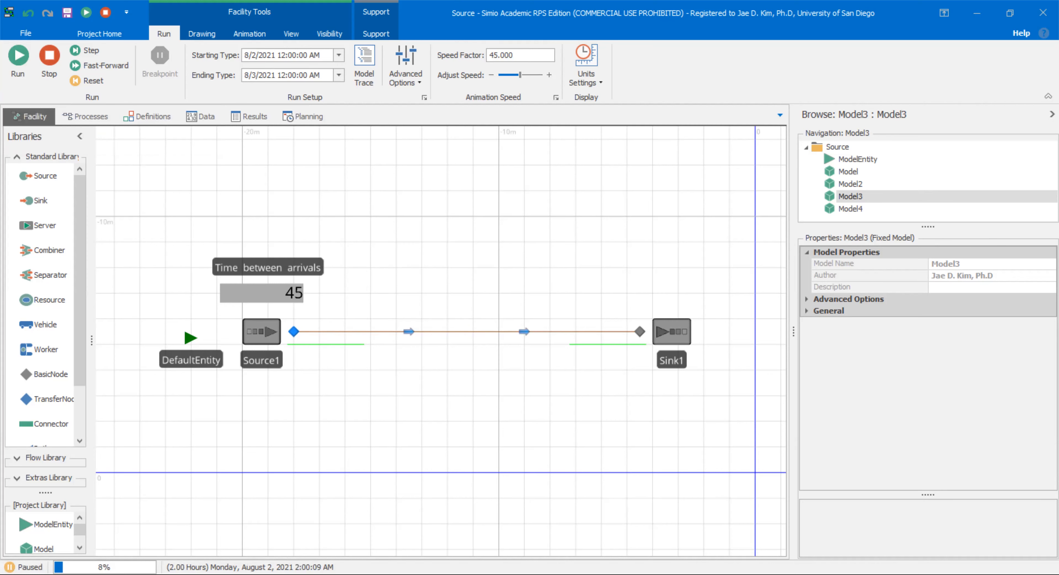
pyautogui.click(51, 69)
# Examine the Arrival Mode options available for Source1 in Model3
pyautogui.click(259, 334)
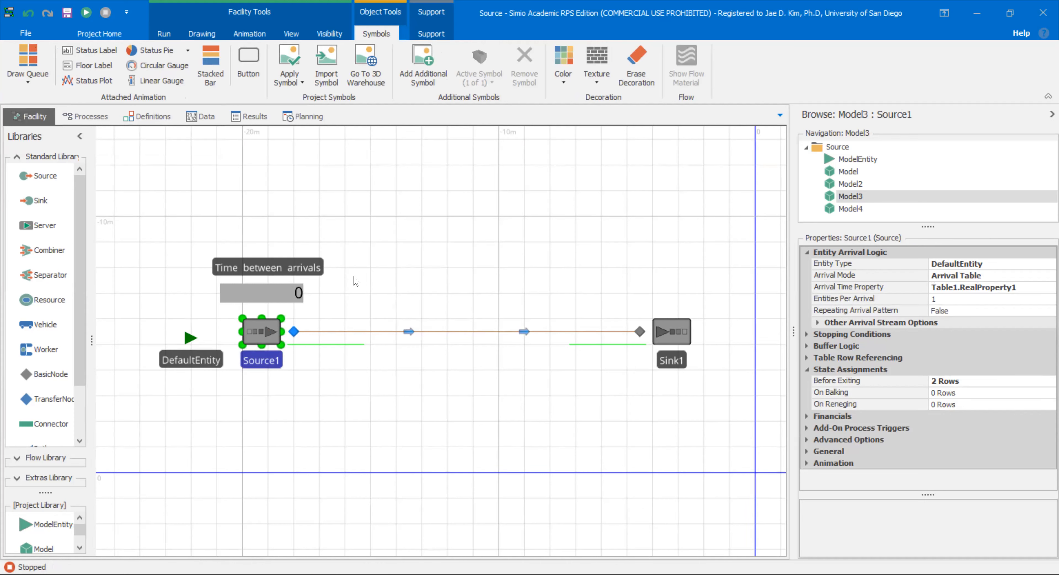
pyautogui.click(872, 275)
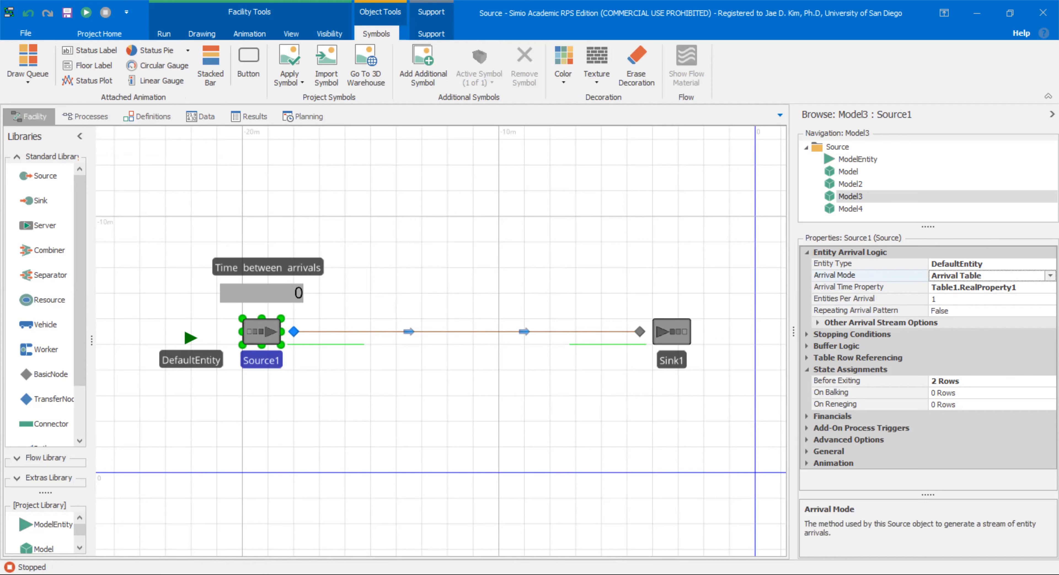
pyautogui.click(1044, 277)
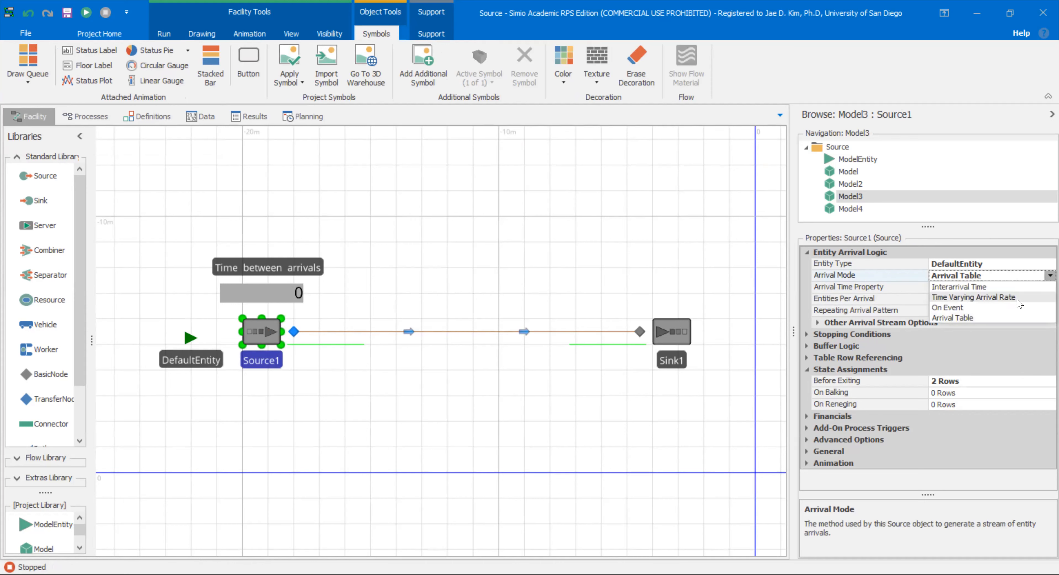
pyautogui.click(593, 258)
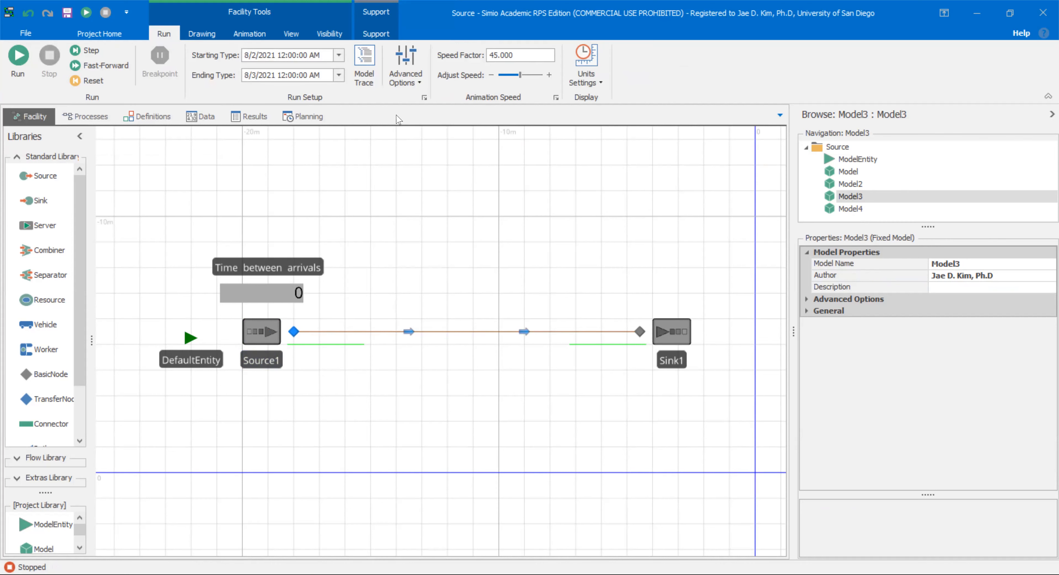
pyautogui.hotkey('alt', 'Tab')
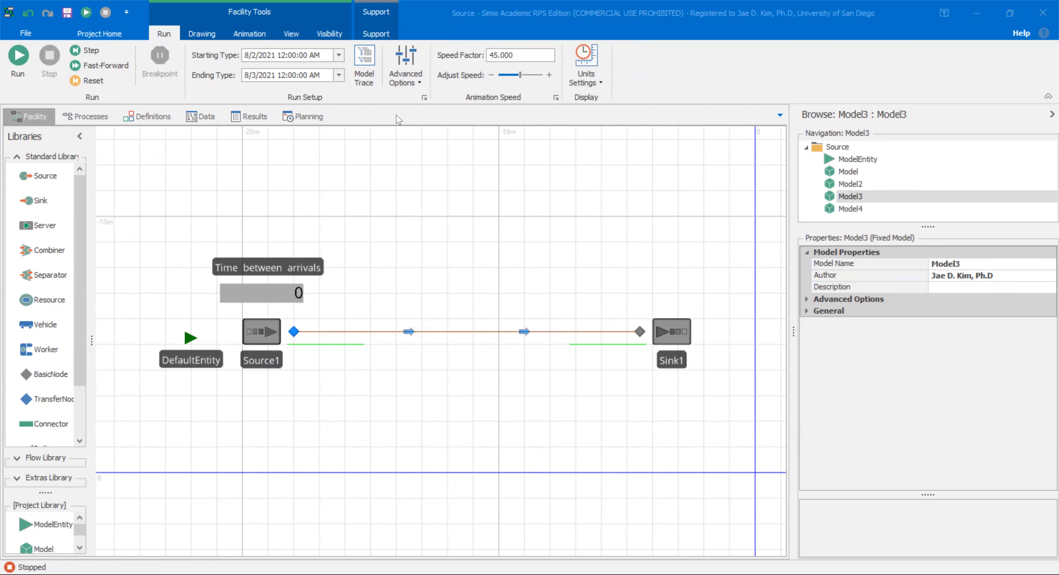